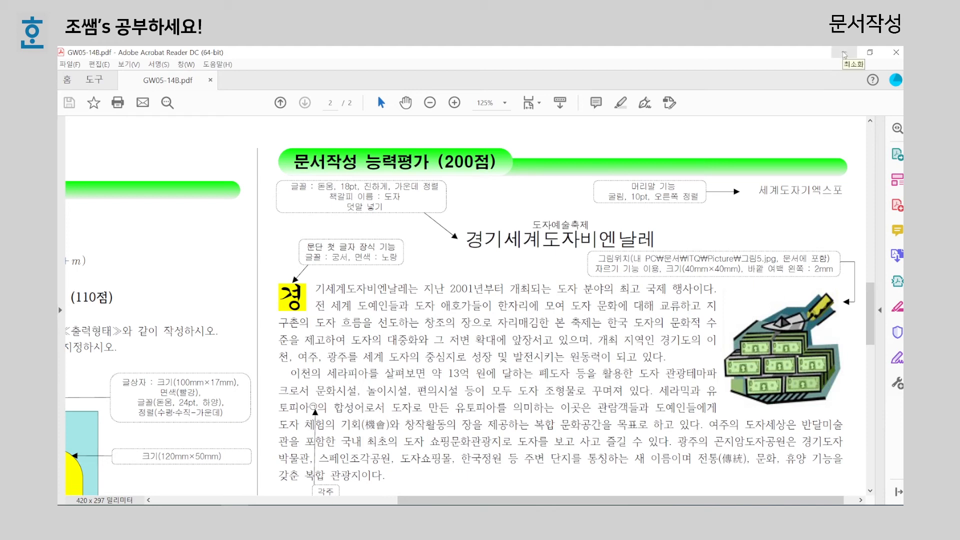
Step: Switch to the Hangul document and add an unstyled header for both pages on page 3 reading "세계도자기엑스포"
{"action": "left_click", "coordinate": [844, 53]}
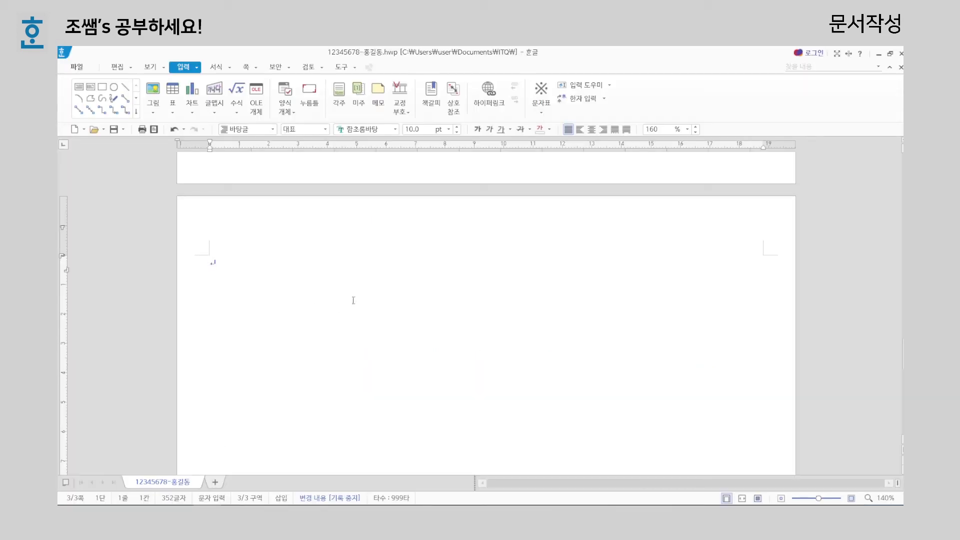
{"action": "left_click", "coordinate": [246, 66]}
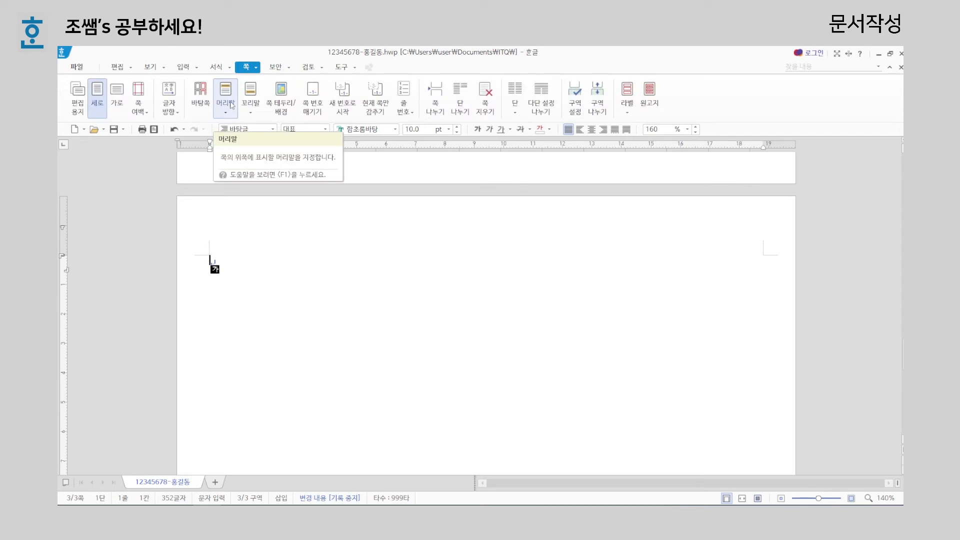
{"action": "left_click", "coordinate": [232, 105]}
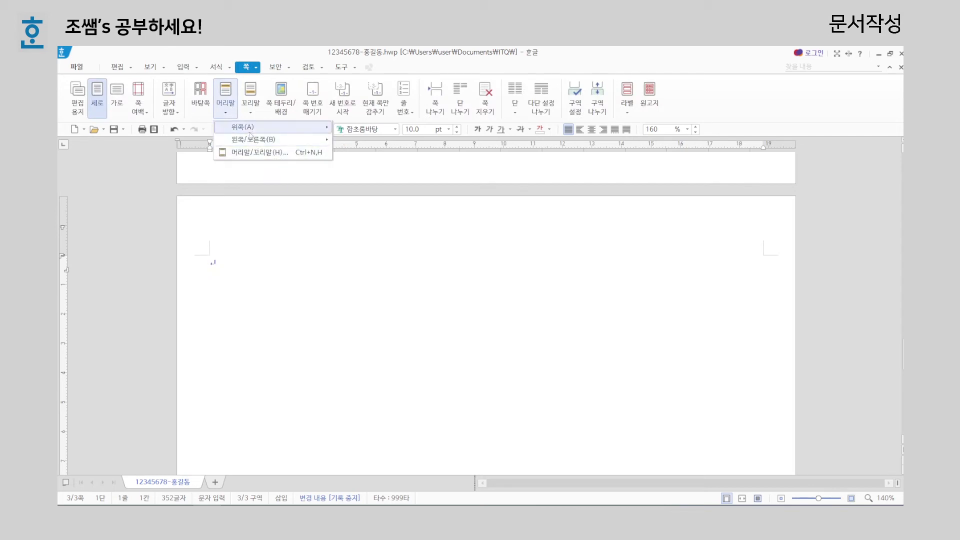
{"action": "mouse_move", "coordinate": [250, 131]}
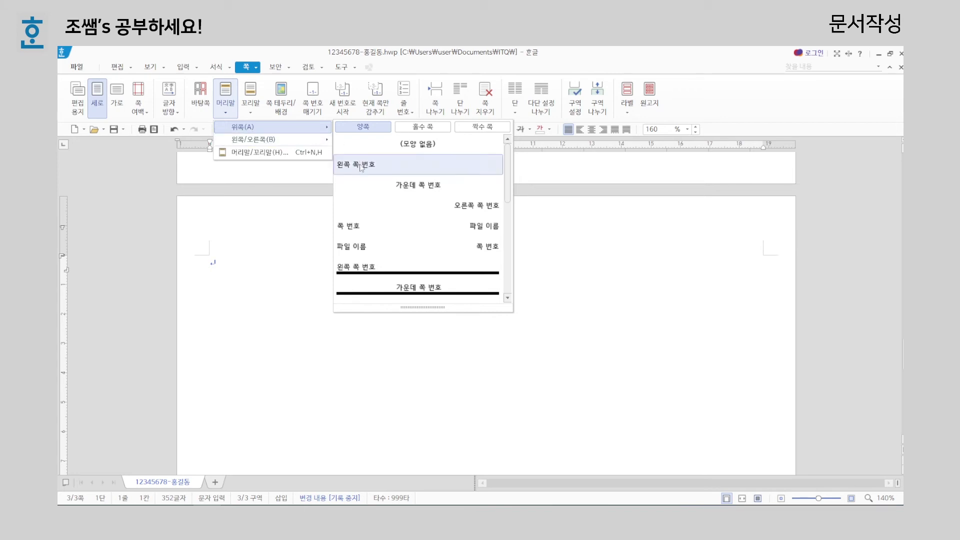
{"action": "left_click", "coordinate": [416, 145]}
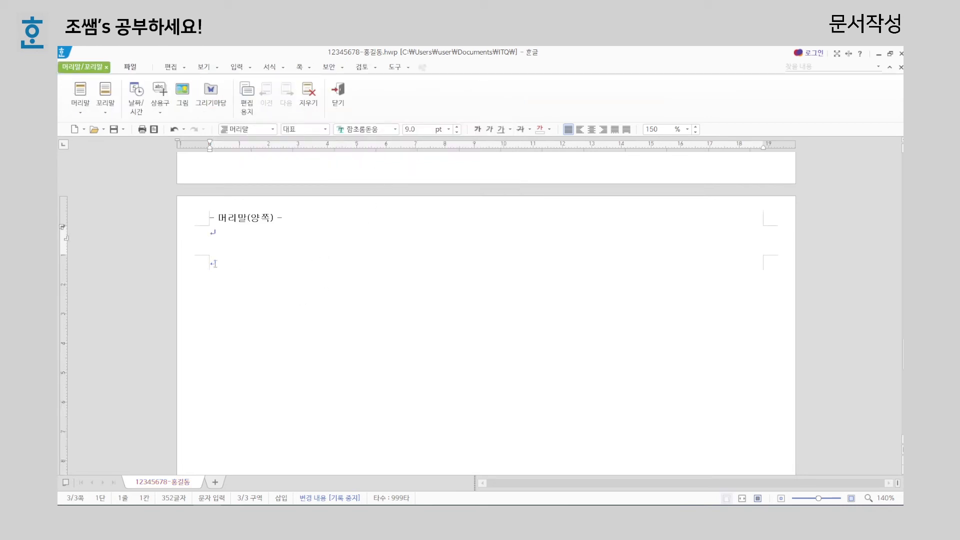
{"action": "type", "text": "가"}
{"action": "type", "text": "세"}
{"action": "type", "text": "계도자기엑스포"}
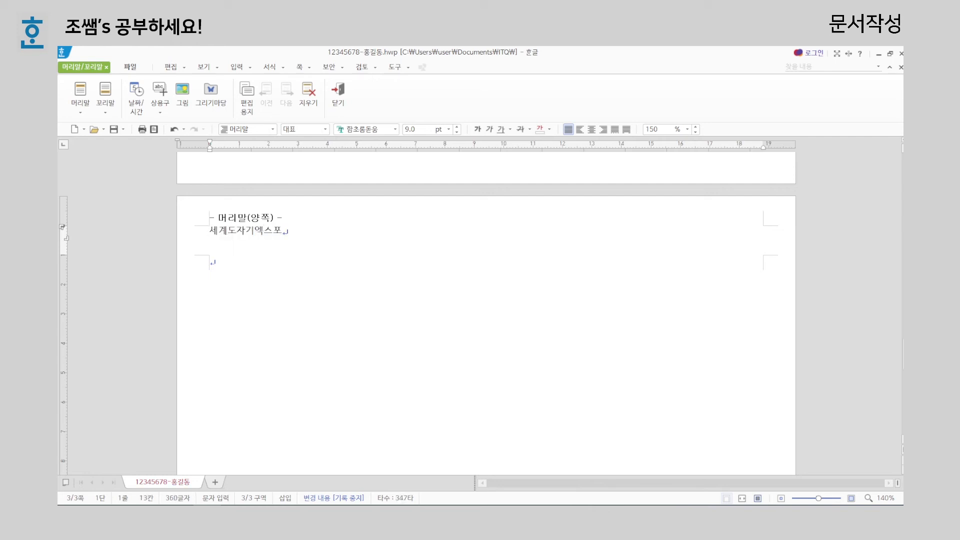
Step: Format the header text "세계도자기엑스포" in 굴림 at 10 pt with right alignment, and leave header editing
{"action": "left_click_drag", "start_coordinate": [195, 239], "coordinate": [301, 238]}
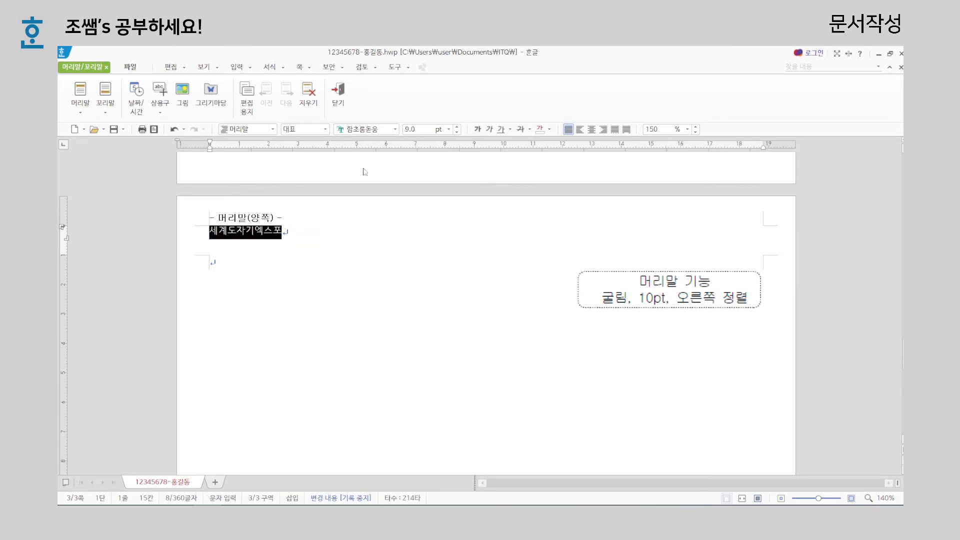
{"action": "left_click", "coordinate": [395, 129]}
{"action": "left_click", "coordinate": [429, 160]}
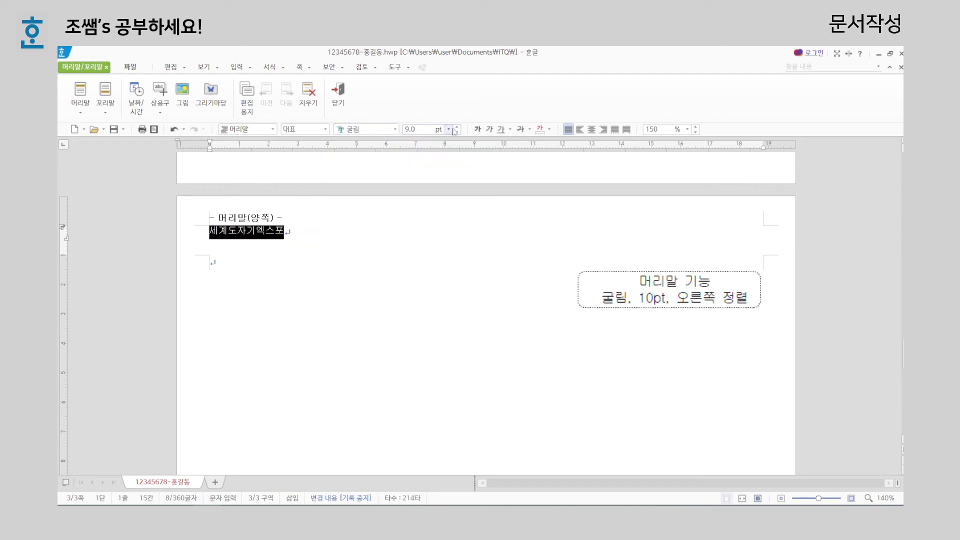
{"action": "left_click", "coordinate": [456, 127]}
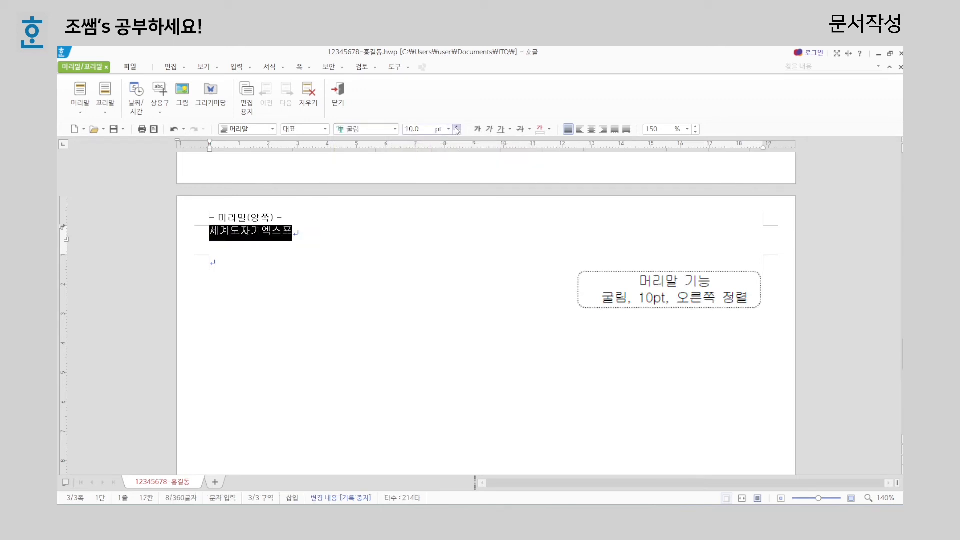
{"action": "left_click", "coordinate": [603, 129]}
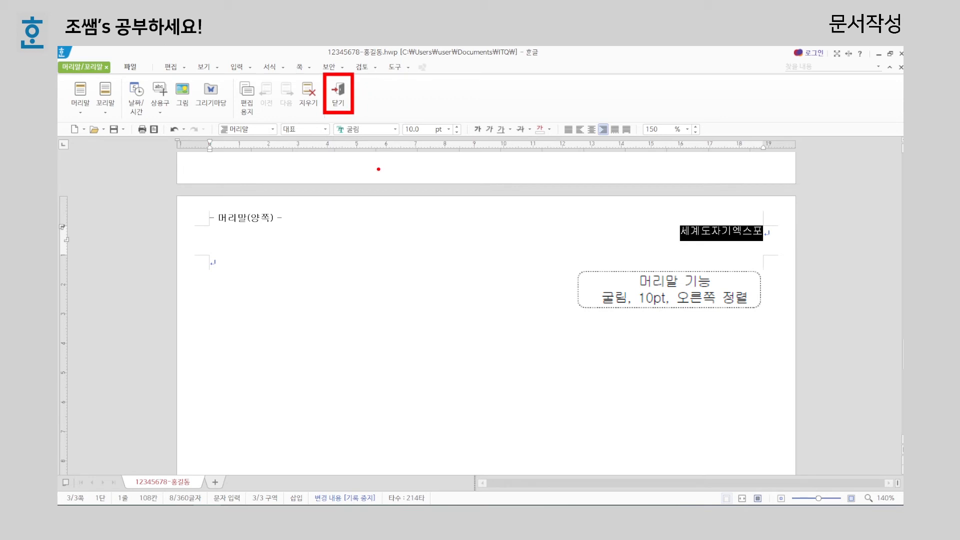
{"action": "left_click", "coordinate": [338, 92]}
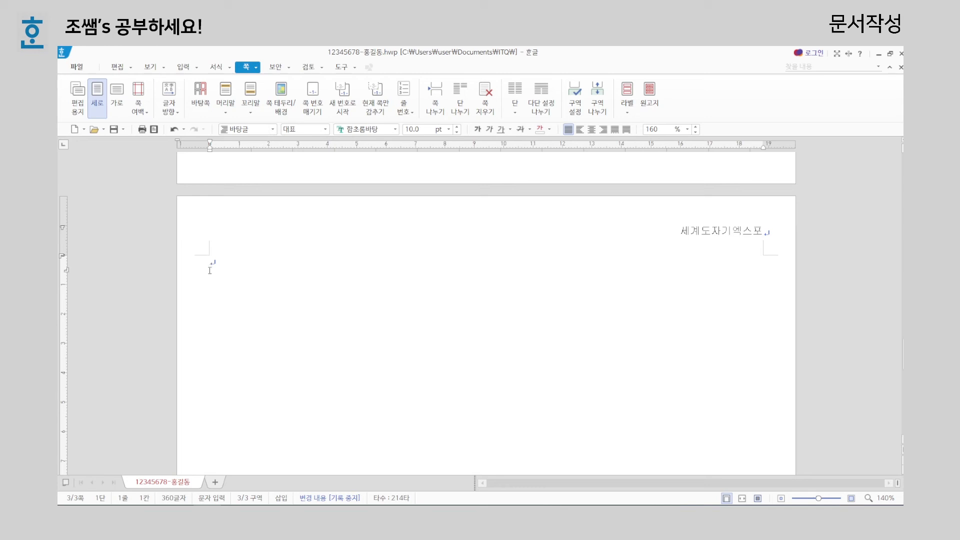
Step: Insert the title "경기세계도자비엔날레" on the first body line with the ruby text "도자예술축제" above it
{"action": "key", "text": "Hangul"}
{"action": "left_click", "coordinate": [183, 67]}
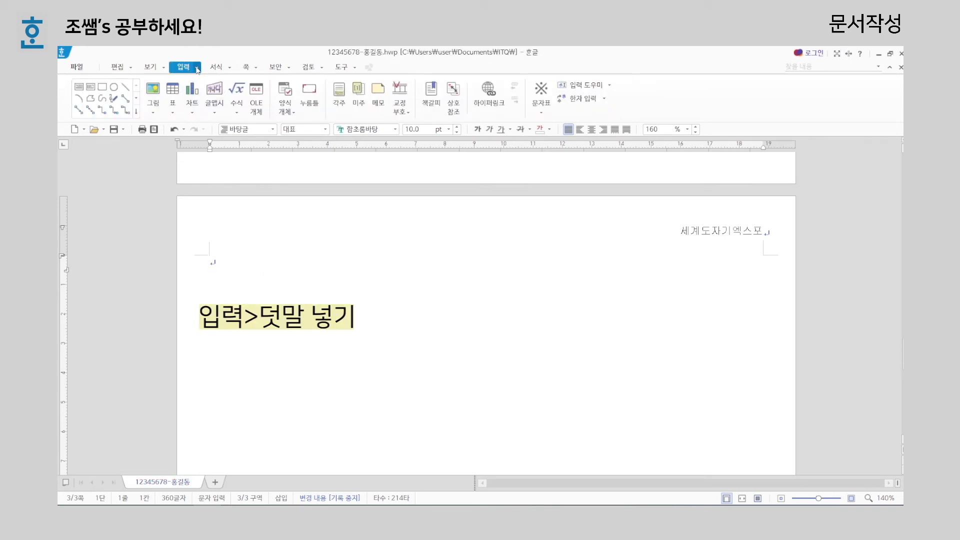
{"action": "left_click", "coordinate": [197, 67]}
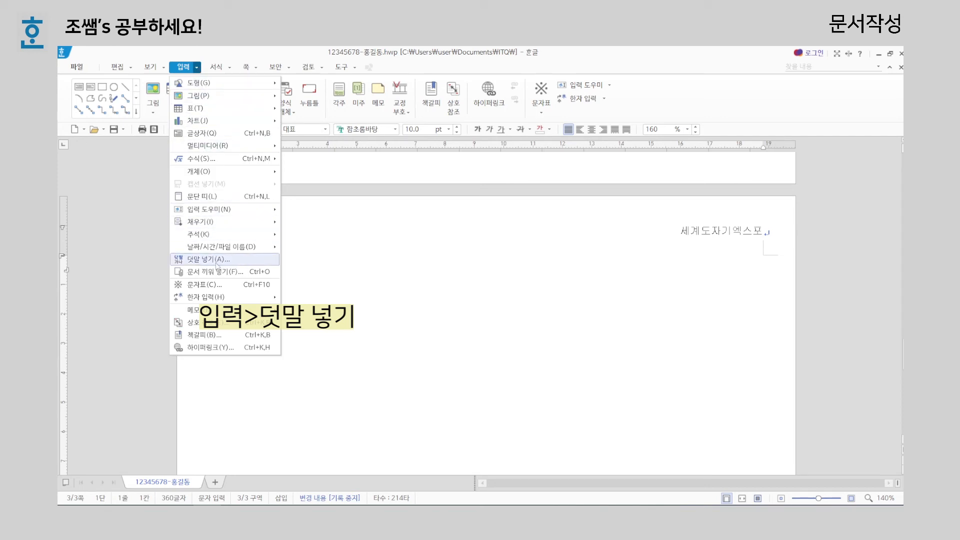
{"action": "left_click", "coordinate": [218, 259]}
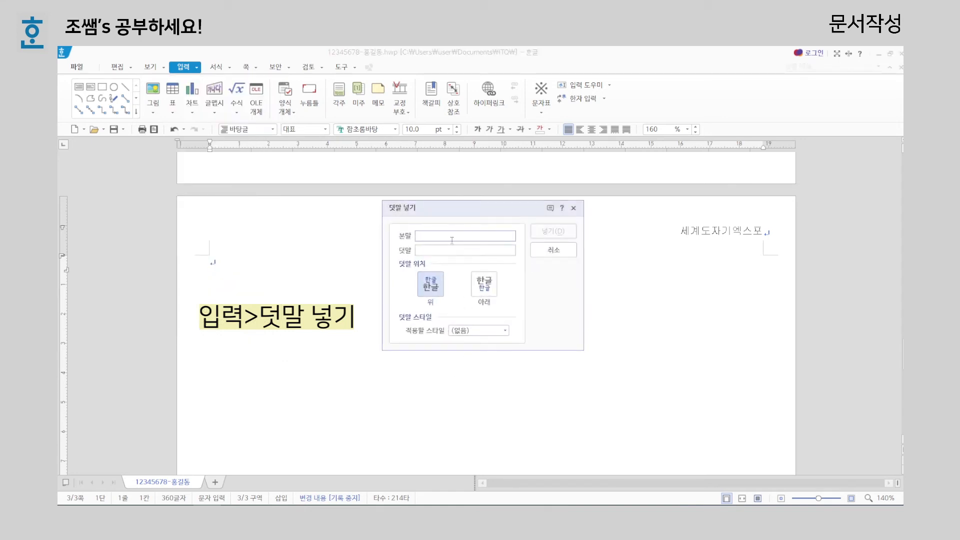
{"action": "type", "text": "겨"}
{"action": "type", "text": "기세계도자"}
{"action": "type", "text": "비엔날레"}
{"action": "key", "text": "Tab"}
{"action": "type", "text": "도자예술추"}
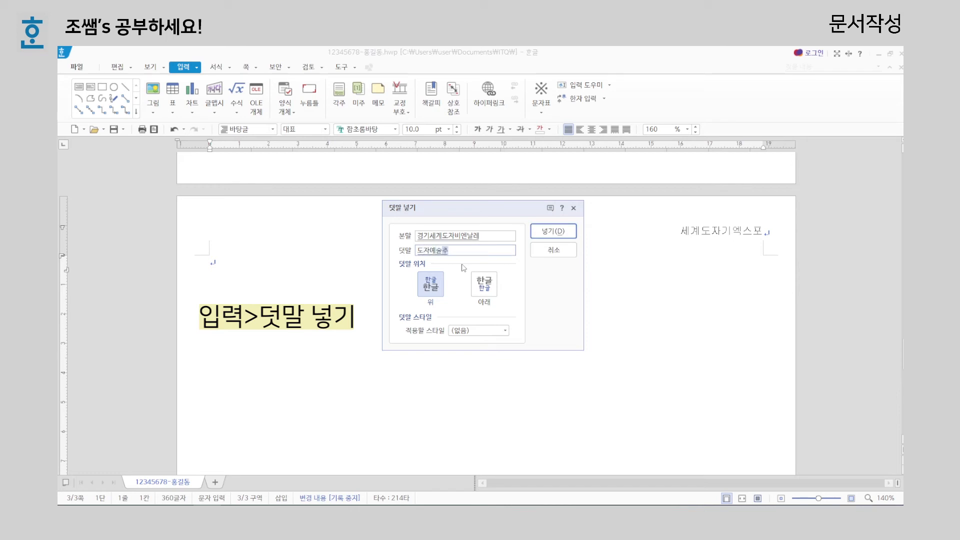
{"action": "type", "text": "제"}
{"action": "left_click", "coordinate": [553, 231]}
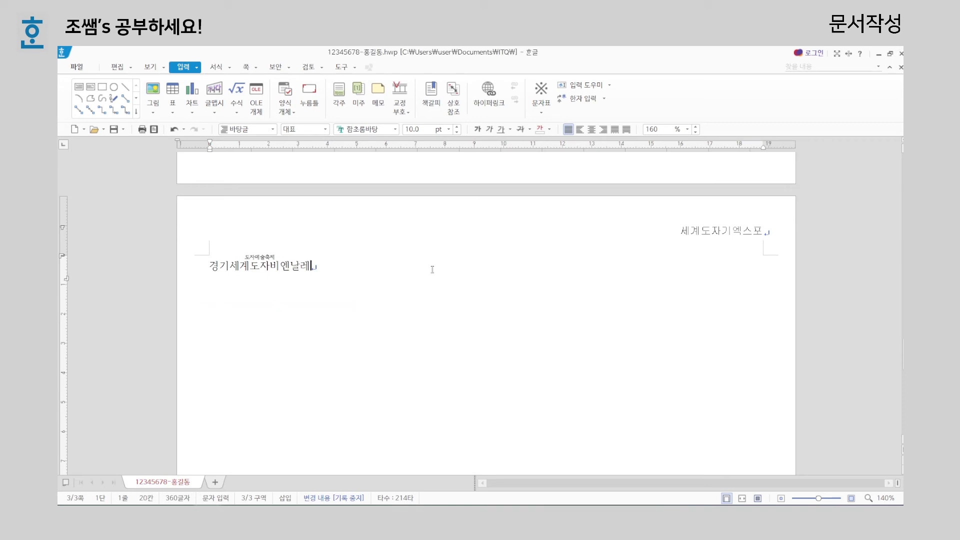
Step: Leave a blank line below the title and write "경깃계도자비엔날레는 지난 2001년부터 개최되는 도자 분야의 최고 국제 행사이다."
{"action": "key", "text": "Return"}
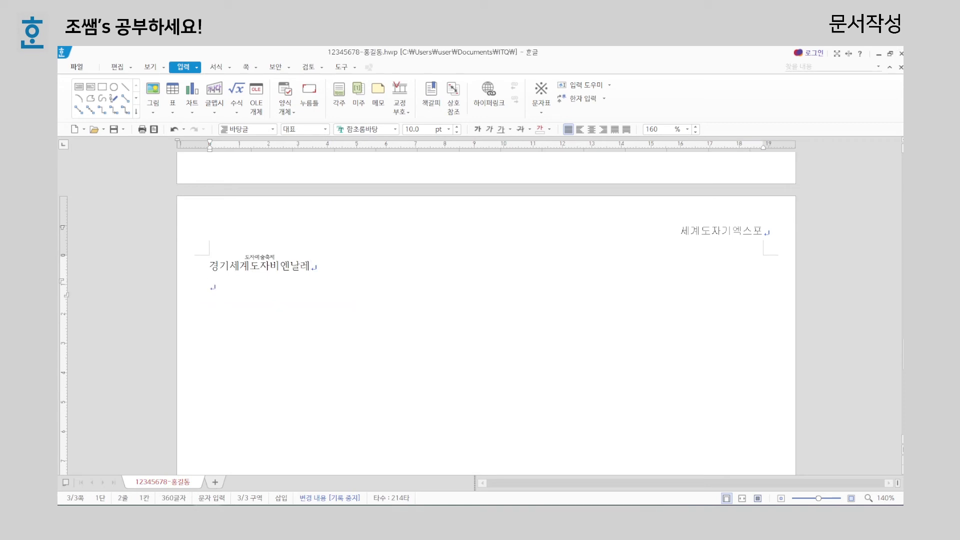
{"action": "key", "text": "Return"}
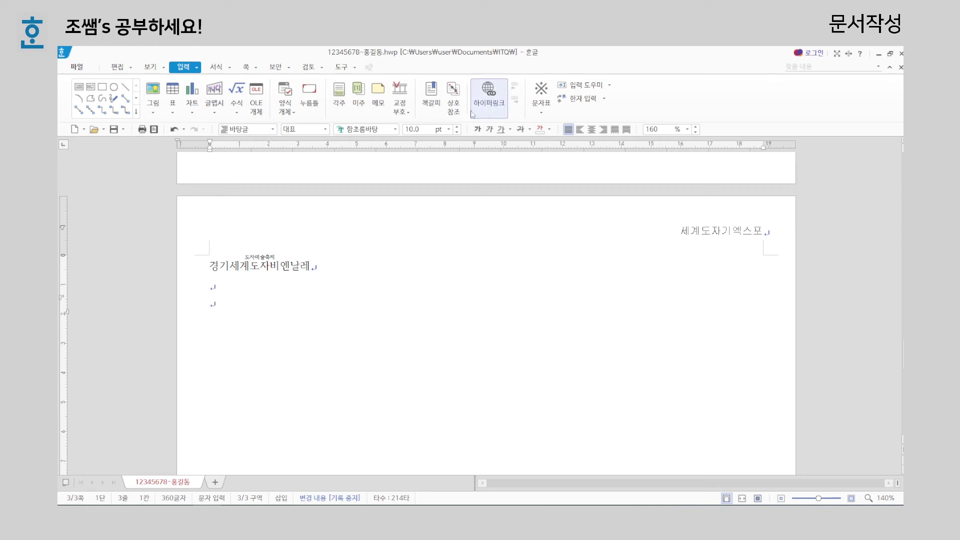
{"action": "type", "text": "경깃ㄱ계도자비엔날레는 지난 2001년부터 개최되"}
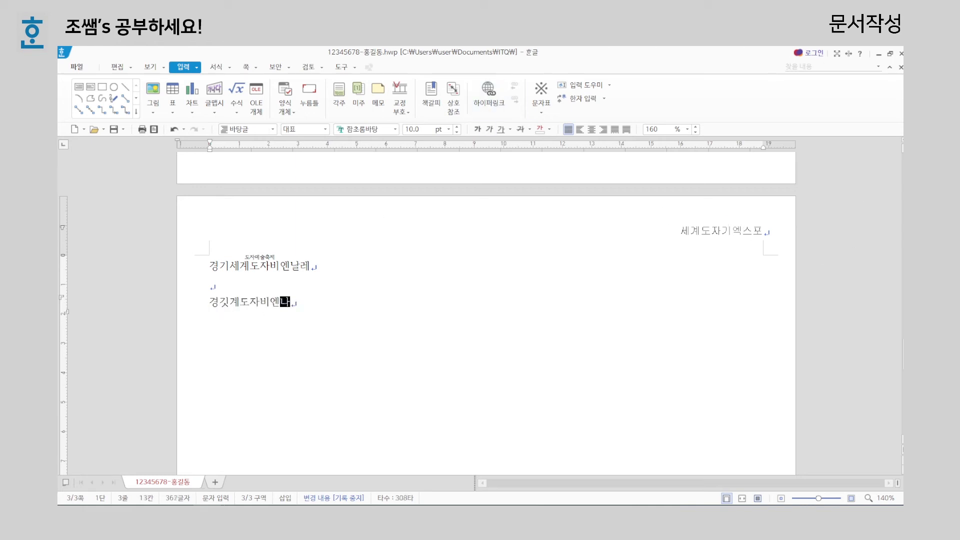
{"action": "type", "text": "는 도자 분야의 최고 국제 행사이다."}
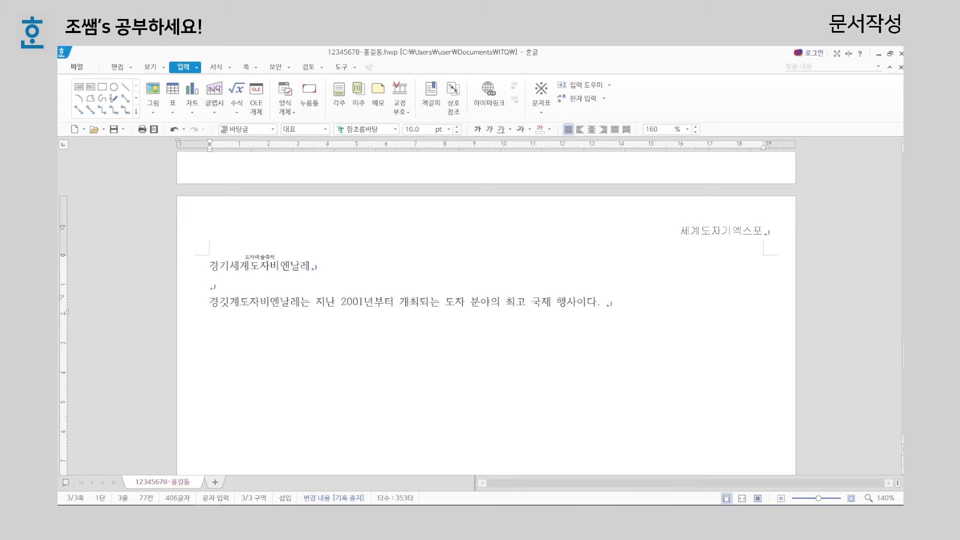
Step: Complete the first body paragraph per the exam sheet, from "전 세 도예인들과 도자 애호가들이" to "원동력이 되고 있다.", and start a new paragraph
{"action": "type", "text": "전 세 도예인들과 도자 애호가들ㅇ"}
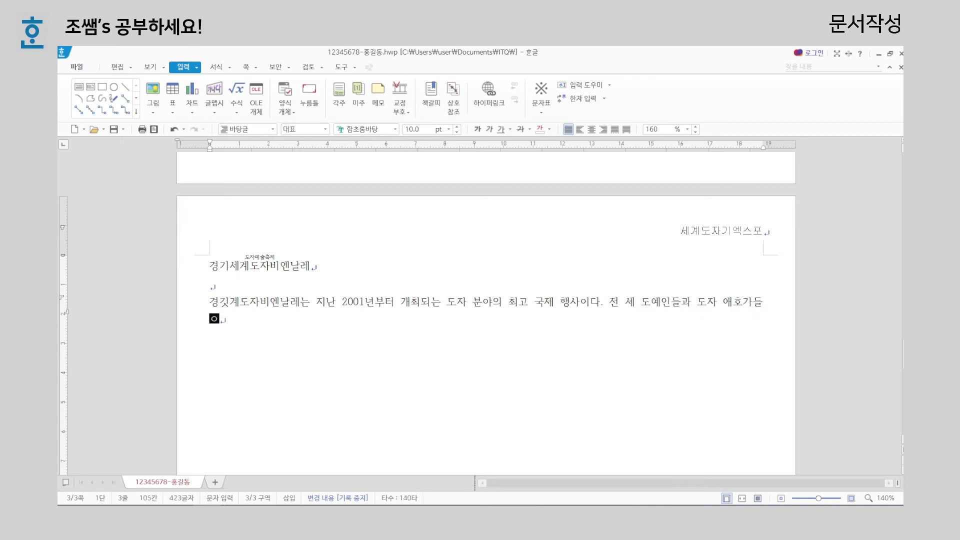
{"action": "type", "text": "이 한자리에 모여 도자 문화에 대해 교류하고 지구촌으"}
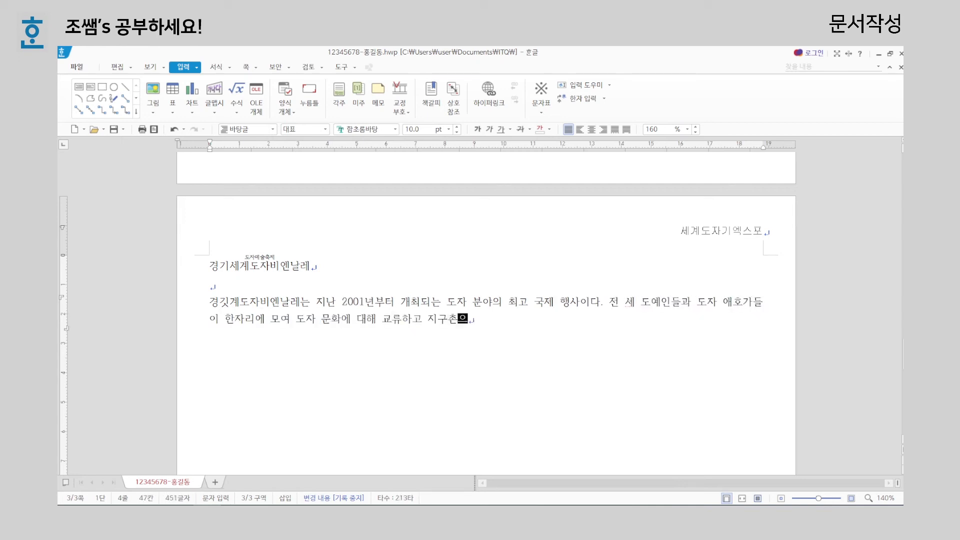
{"action": "type", "text": "의 도자 흐름을 선도하는 창조의 장으로 자리매김한 본 축제"}
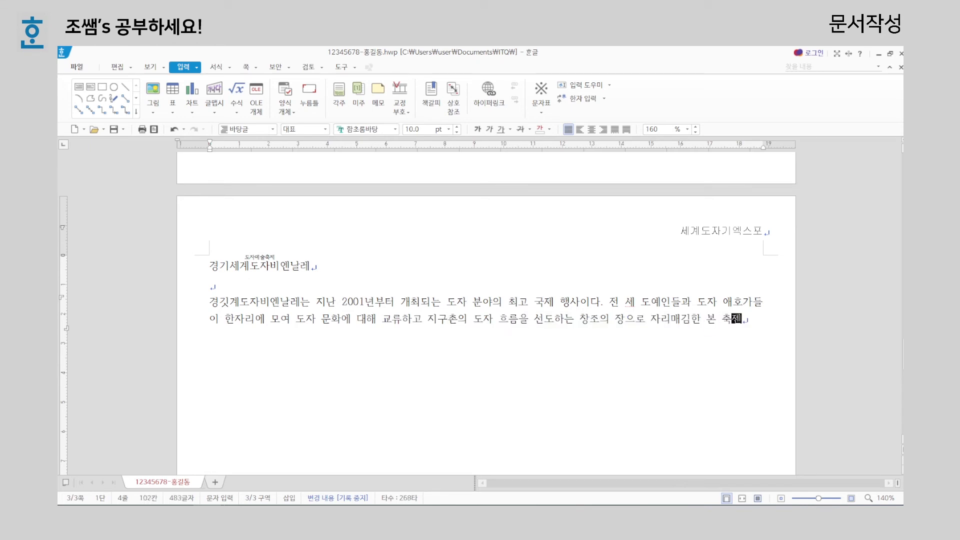
{"action": "type", "text": "는 한국 도자의 문화적 수준을 제고하여 도자의 대중화와 "}
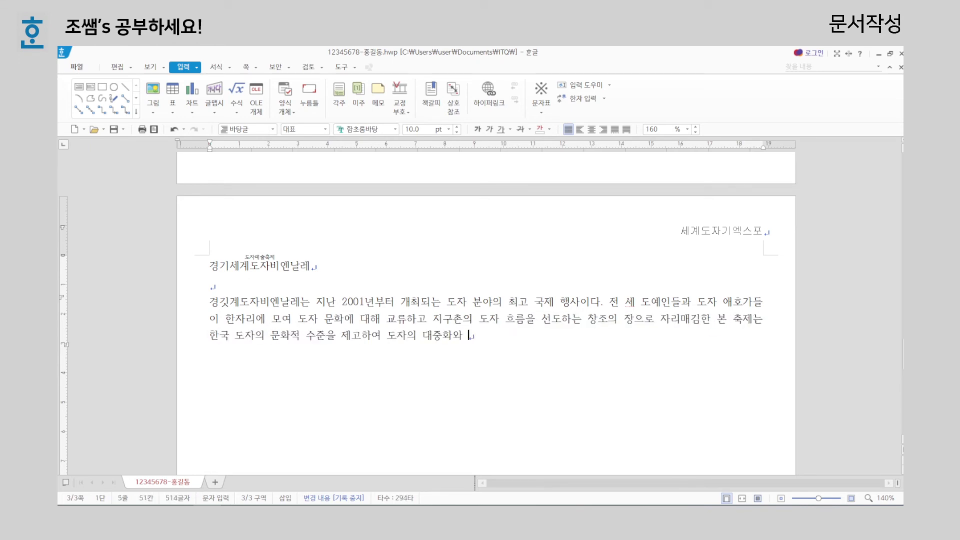
{"action": "type", "text": "그 저변 확대에 앞장서고 있으며, 개최 지역의"}
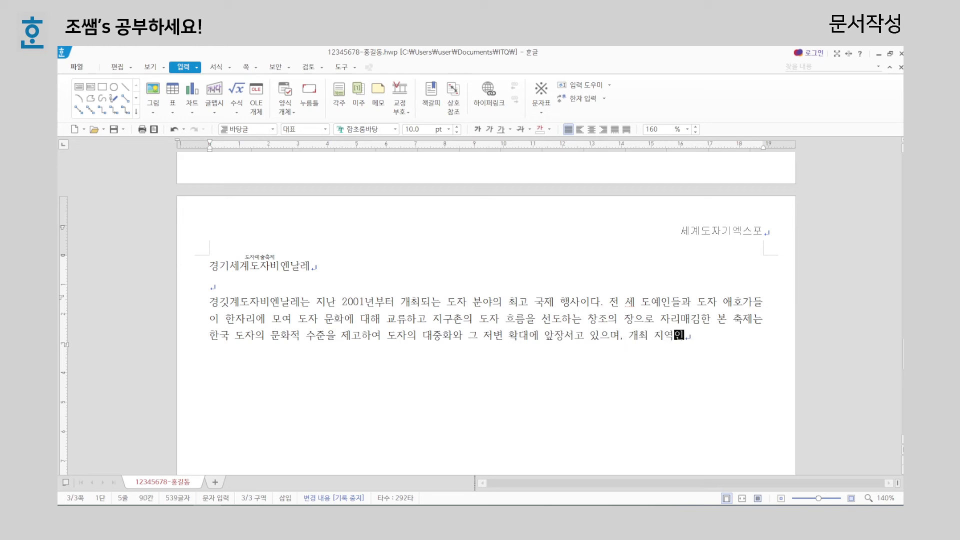
{"action": "type", "text": " 경기도의 이천, 여주, 광주를 세계 ㄷ"}
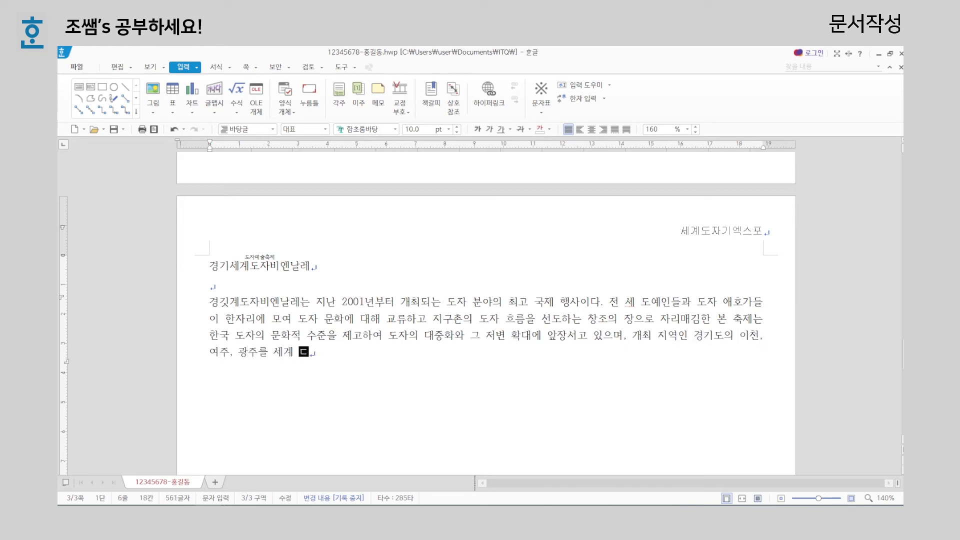
{"action": "type", "text": "도자의 중심지로 성장 및 발전시키는 원도"}
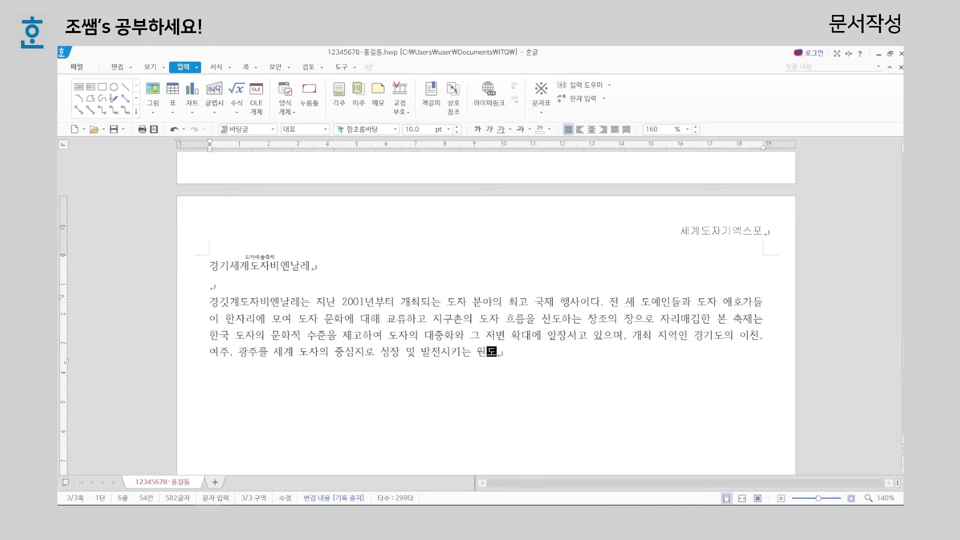
{"action": "type", "text": "동력이 되고 있다"}
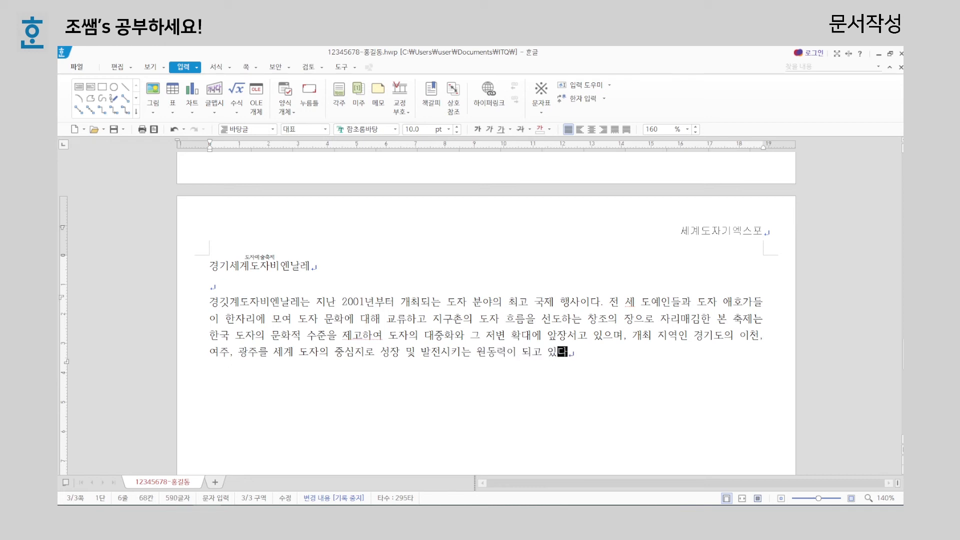
{"action": "type", "text": "."}
{"action": "key", "text": "Return"}
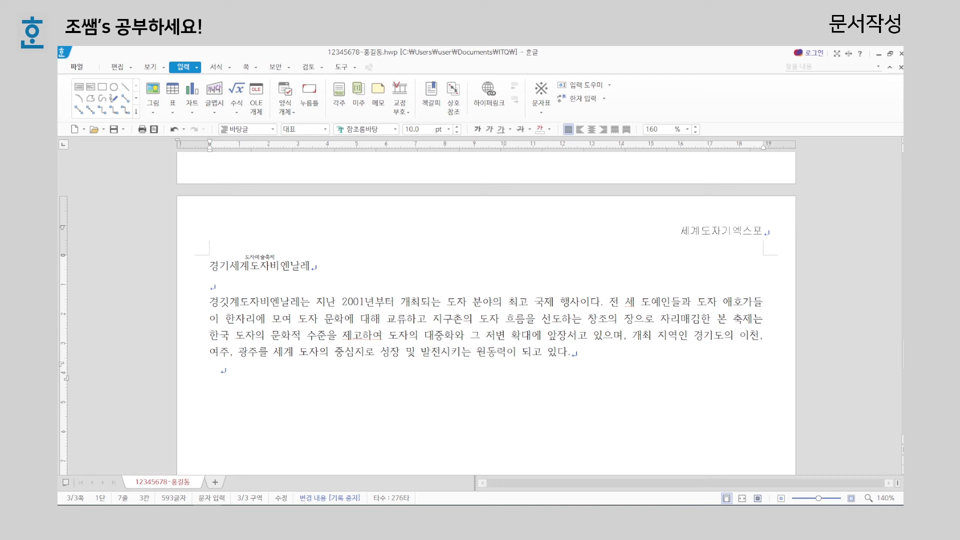
Step: Write the second body paragraph from "이천의 세라피아를 살펴보면" to "도예인들에게 도자 체험의 기회" per the exam sheet
{"action": "type", "text": "이천의 세라피아를 살"}
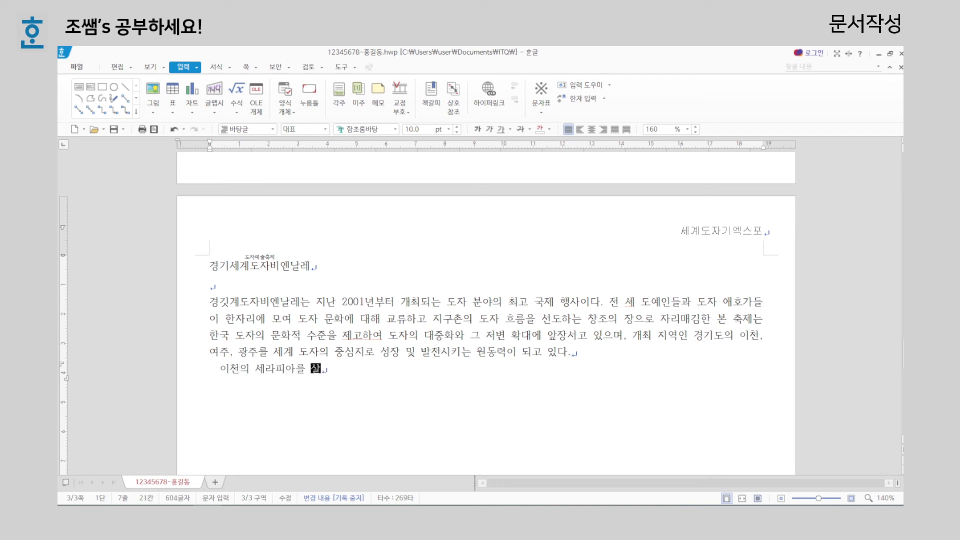
{"action": "type", "text": "펴보면 약 13억 원에 달하는 폐도자 등"}
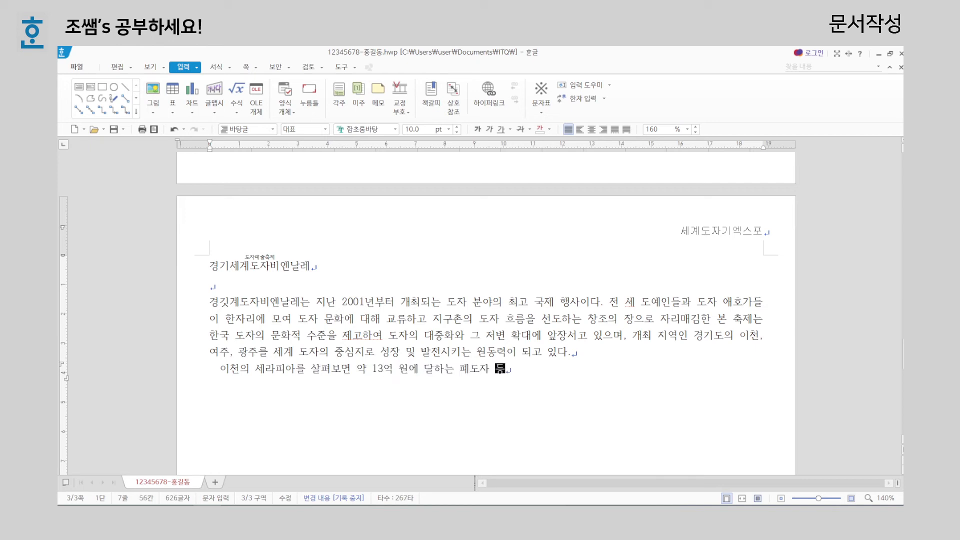
{"action": "type", "text": "을 활용한 도자 관광테마파크로서 문화"}
{"action": "type", "text": "시설, 놀이시"}
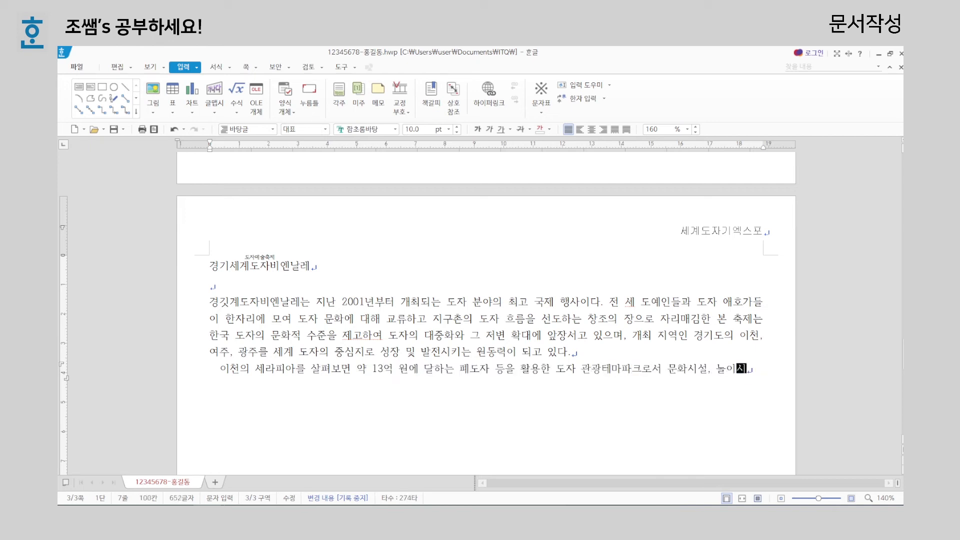
{"action": "type", "text": "설, 편의시설 등이 모두 도자조형물로 꾸며져 있다. 세라믹과 유토피앙"}
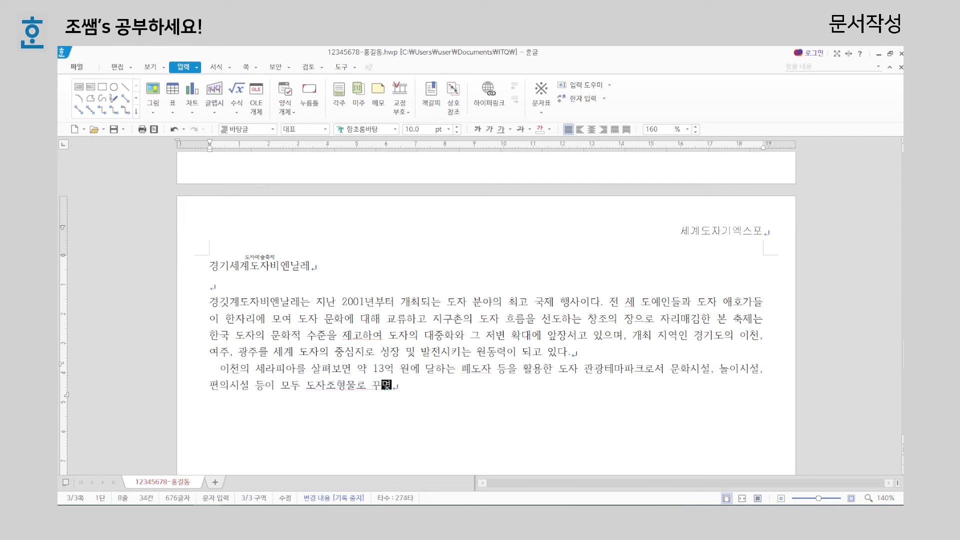
{"action": "type", "text": "의 합성어로서 도자"}
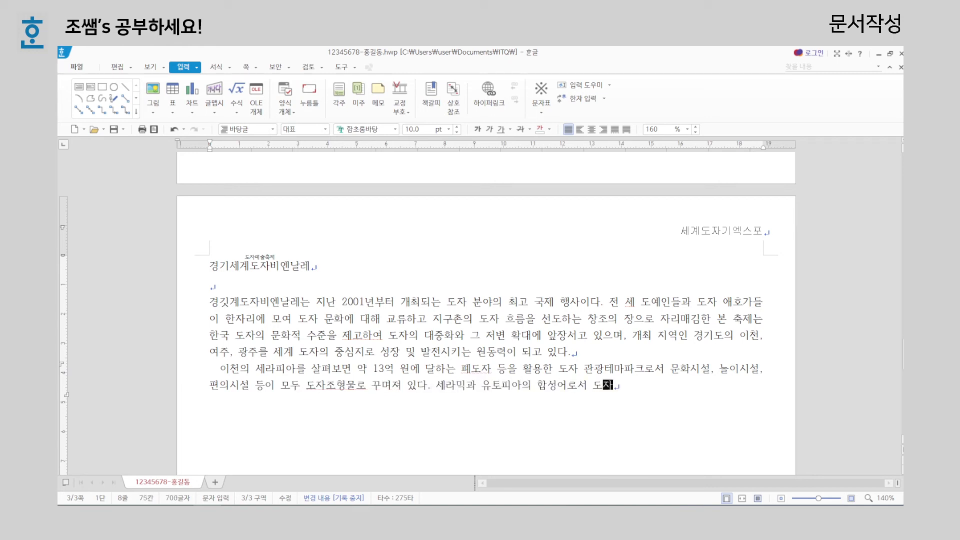
{"action": "type", "text": "의 만든 유토피아를 의미하는 이곳은 관람객들과 도예인"}
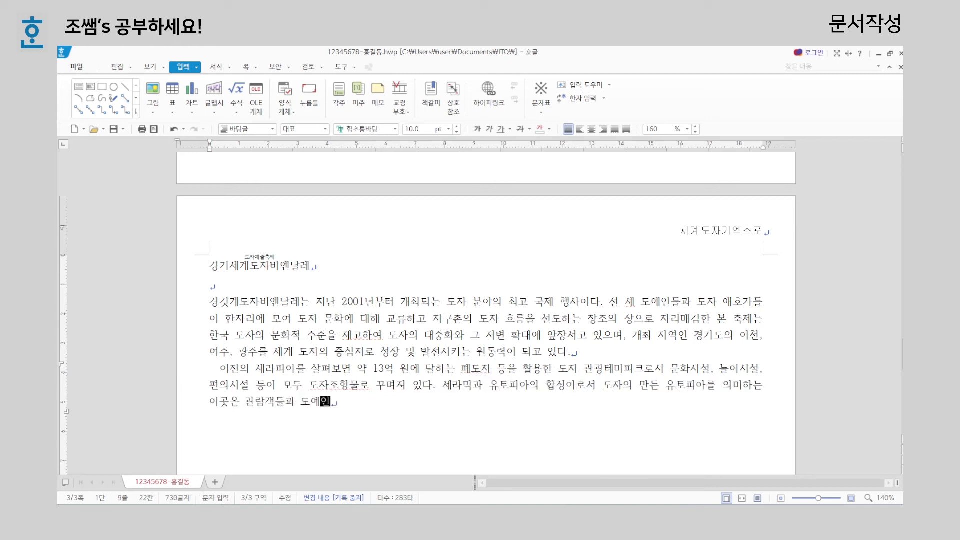
{"action": "type", "text": "들에게 도자 체험의 기회"}
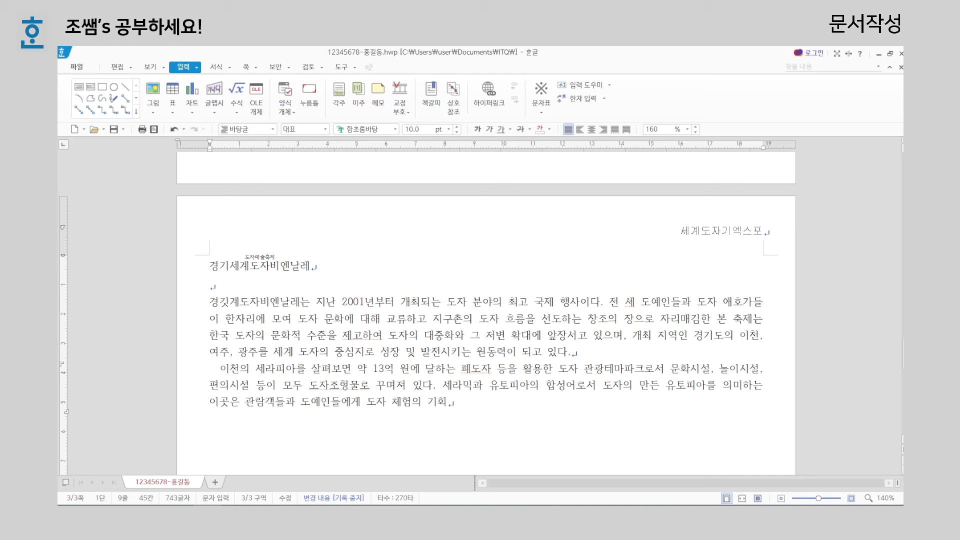
Step: Convert "기회" at the end of the paragraph to Hanja 機會 in the 한글(漢字) format
{"action": "key", "text": "F9"}
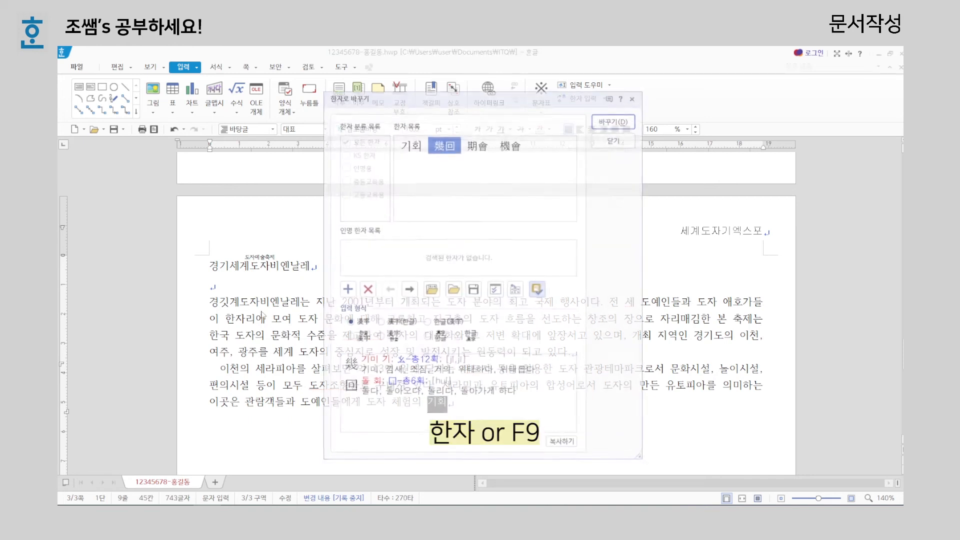
{"action": "left_click_drag", "start_coordinate": [474, 101], "coordinate": [615, 100]}
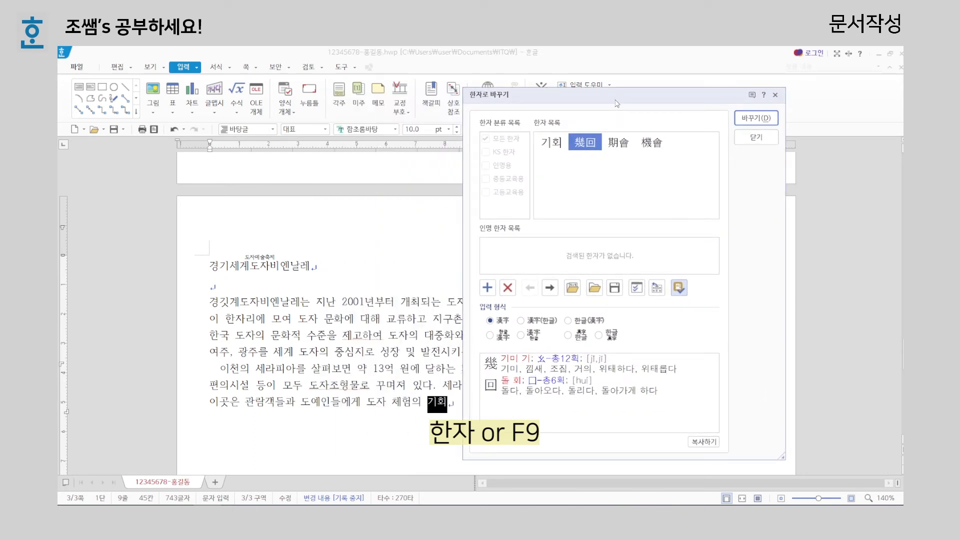
{"action": "left_click", "coordinate": [657, 146]}
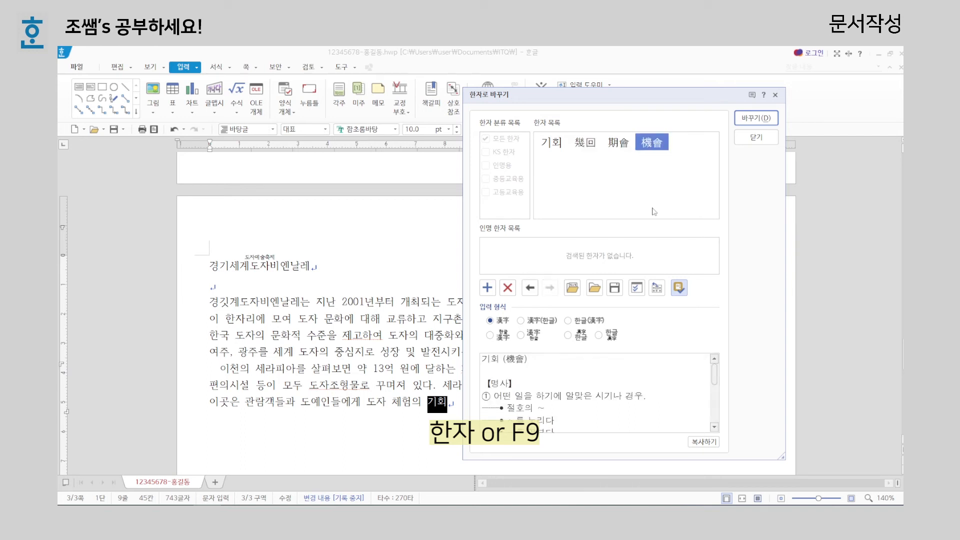
{"action": "left_click", "coordinate": [588, 325]}
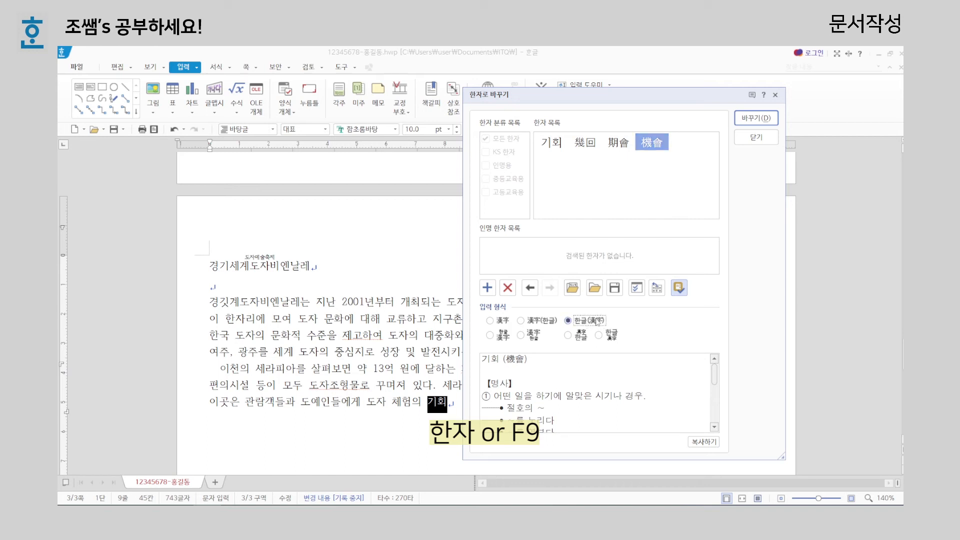
{"action": "left_click", "coordinate": [756, 118]}
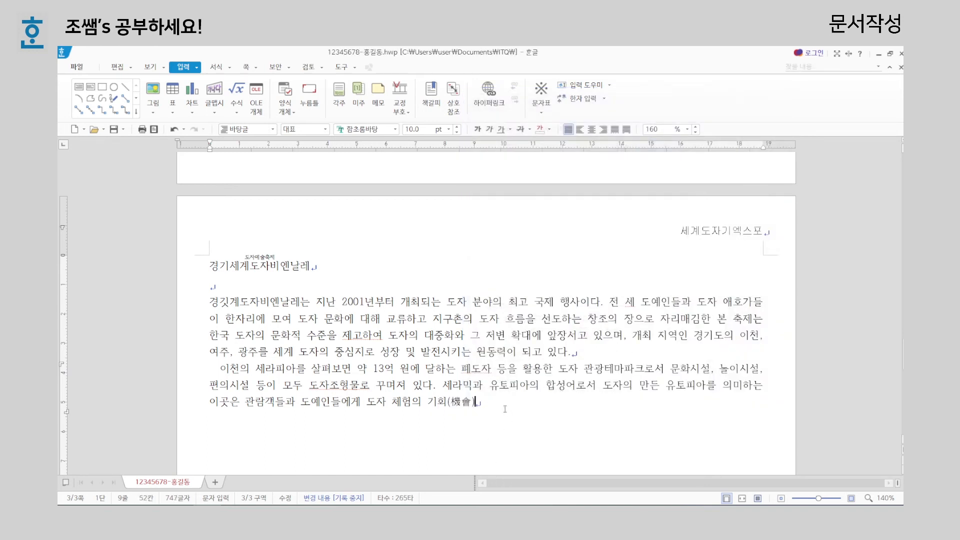
Step: Continue the second paragraph from "와 창작활동의 장을 제공하는" to "주변 단지를 통칭하는 새 이름이며", switching from overwrite to insert mode along the way
{"action": "type", "text": "와 창자"}
{"action": "type", "text": "작활동의"}
{"action": "type", "text": " 장을 제공하는 복"}
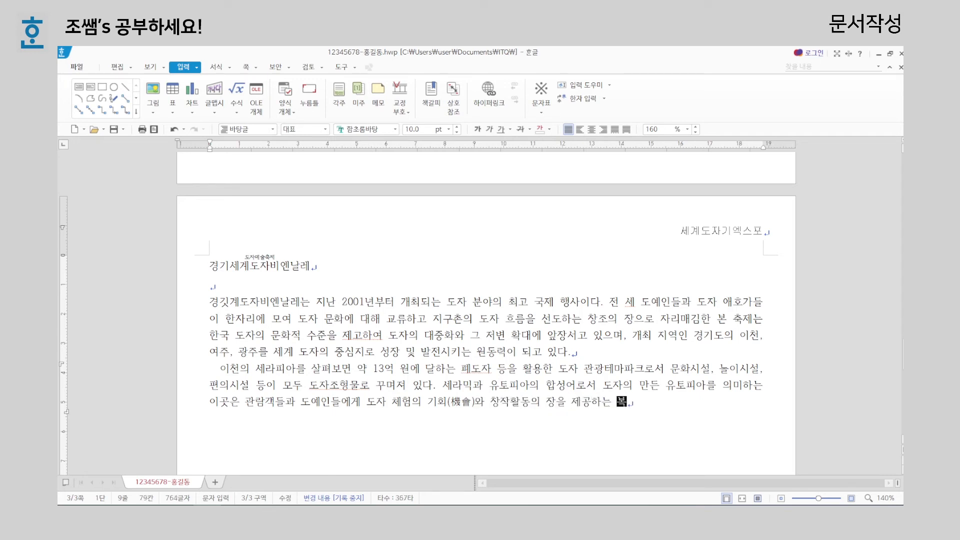
{"action": "type", "text": "합 문화공간을 목표로 하고 있다. 여주의 도자세상은 반달미"}
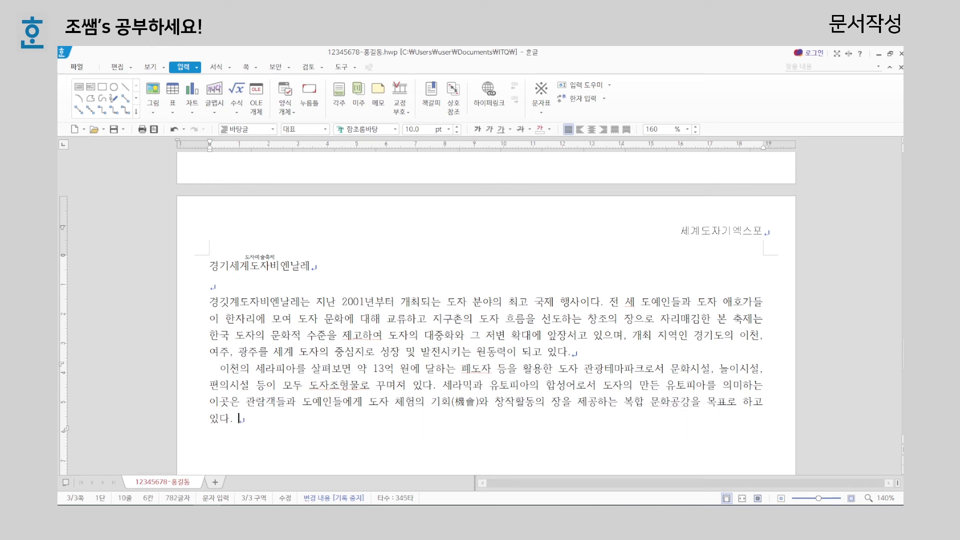
{"action": "key", "text": "Insert"}
{"action": "type", "text": "술관을 포함"}
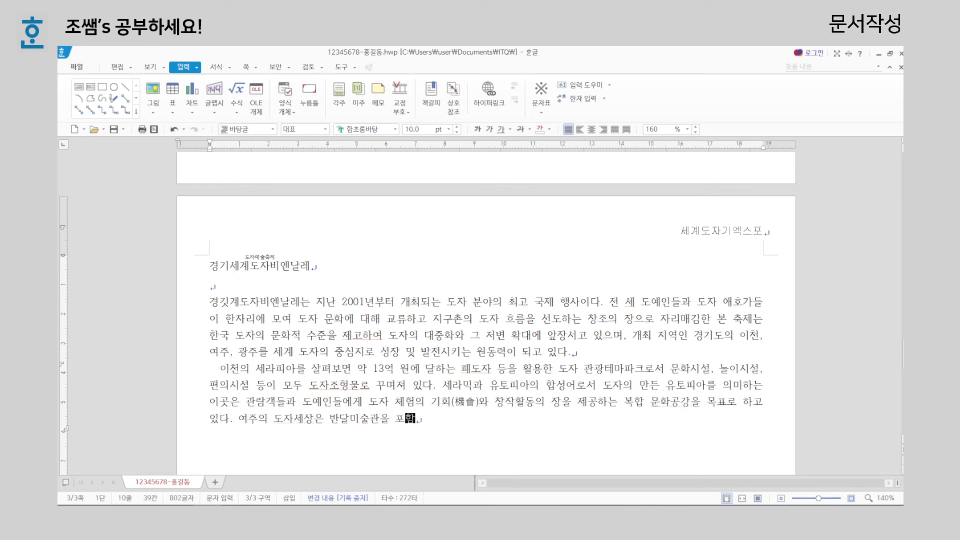
{"action": "type", "text": "한 국내 최초의 도자 쇼핑문화관광지로 도자를 보고 사고 즐길 수 있다. 광주의 곤지암도자공원은 ㄱ"}
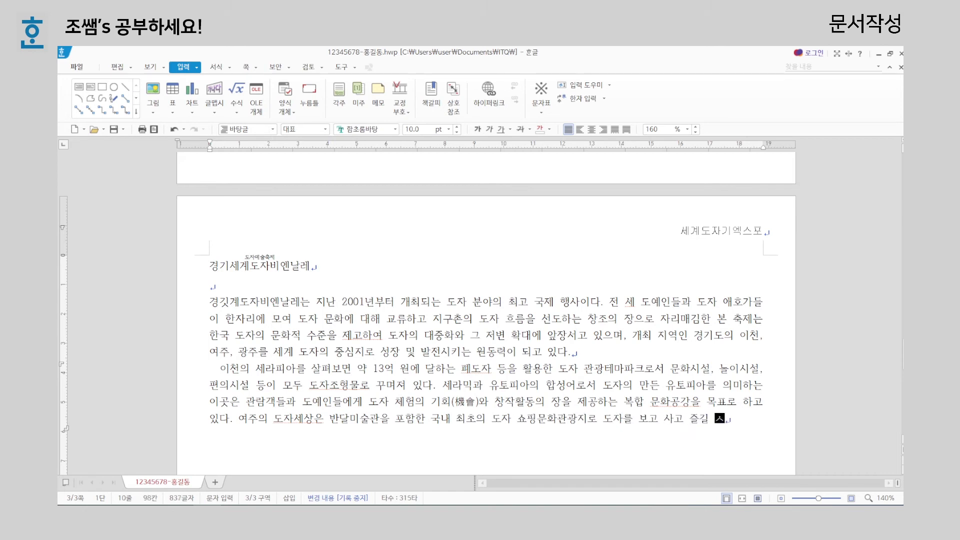
{"action": "type", "text": "경기도자 박"}
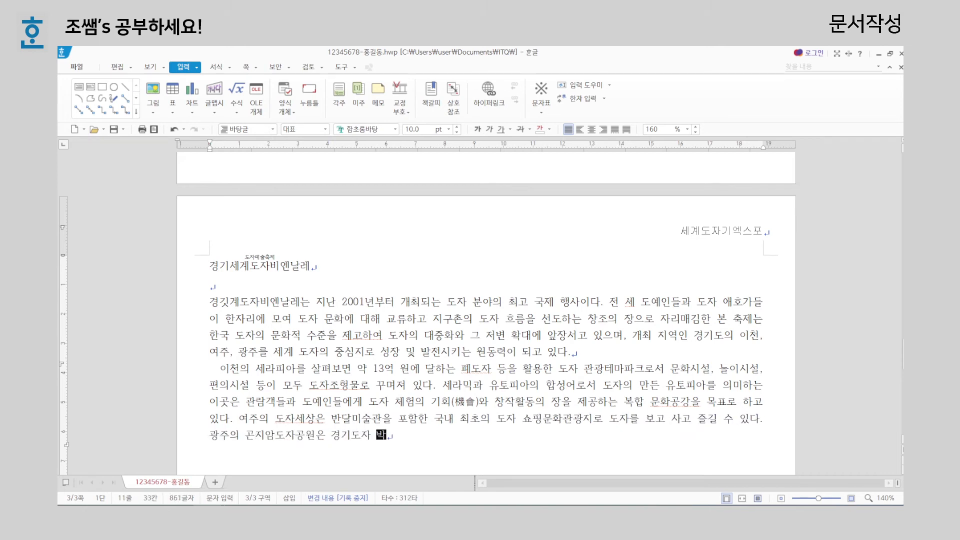
{"action": "type", "text": "물관, 스페인조각공원, 도자쇼핑몰"}
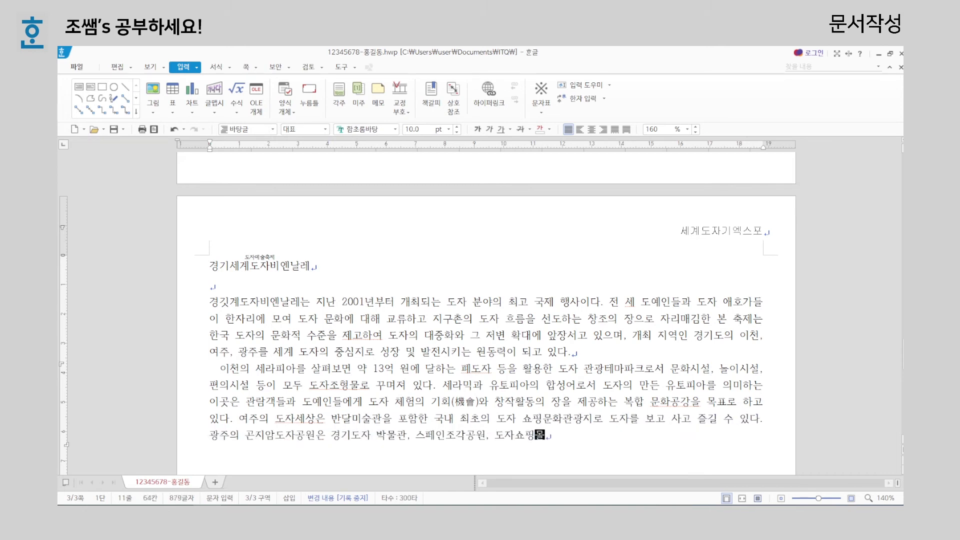
{"action": "type", "text": ", 한국정원 등 주변 단지를 통칭하는 ㅅ새 이름이며 ㅈ"}
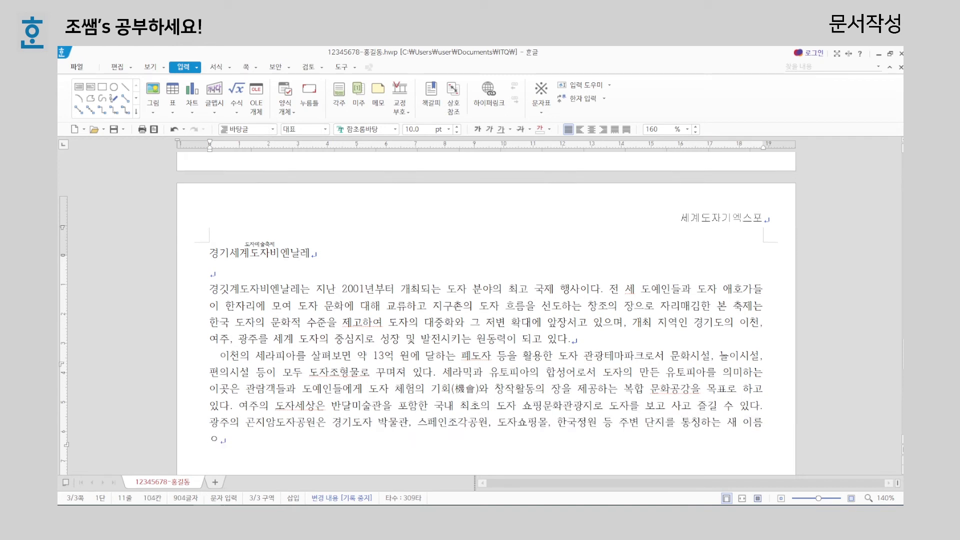
Step: Add "전통" after "새 이름이며" and convert it to Hanja 傳統 in the 한글(漢字) format
{"action": "type", "text": "전통"}
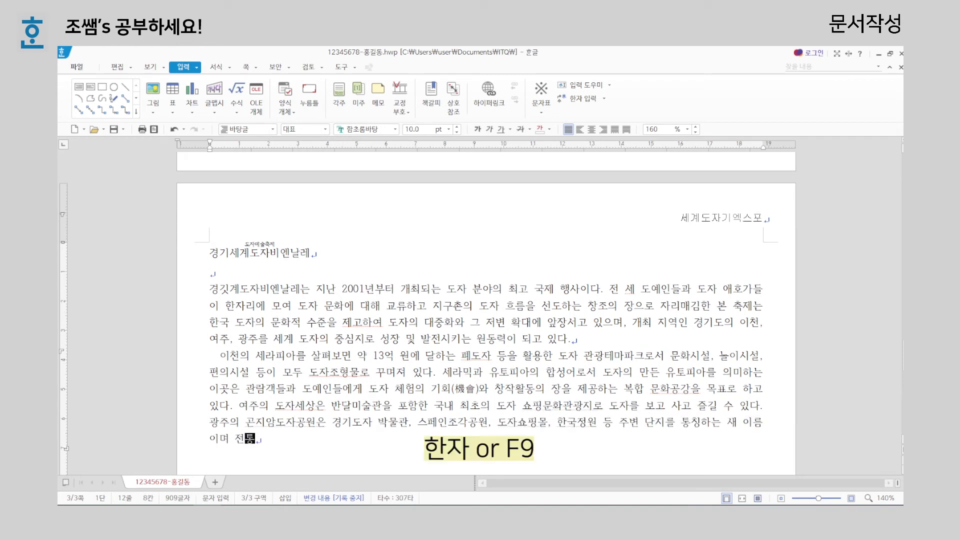
{"action": "key", "text": "F9"}
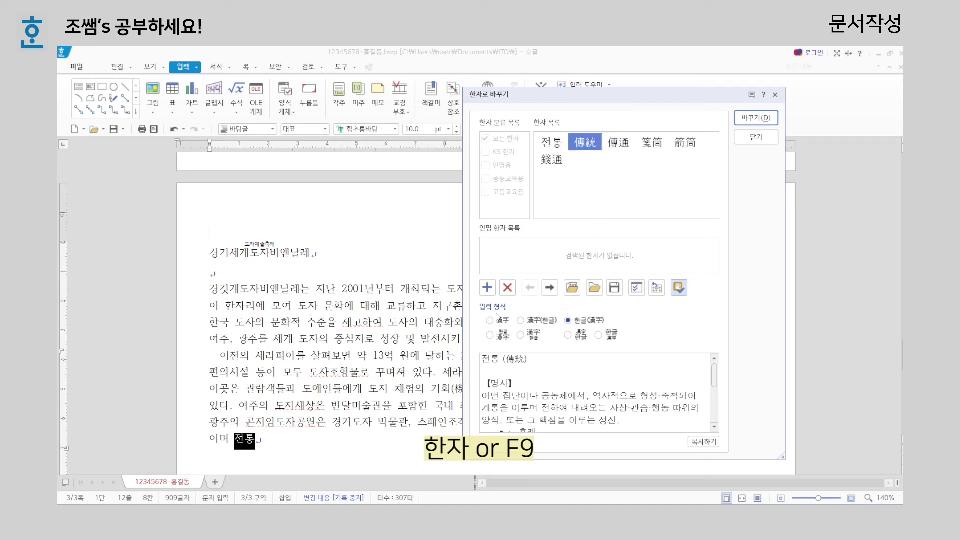
{"action": "left_click", "coordinate": [756, 119]}
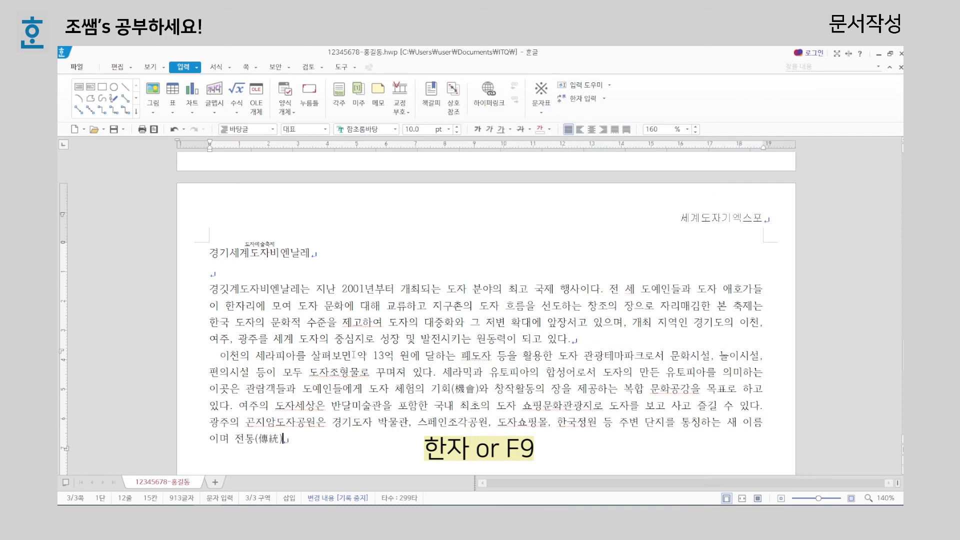
Step: Finish the second paragraph with ", 문화, 휴양 기능을 갖춘 복합 관광지이다." and leave one blank line before a new line
{"action": "type", "text": ", 문화, 휴양 "}
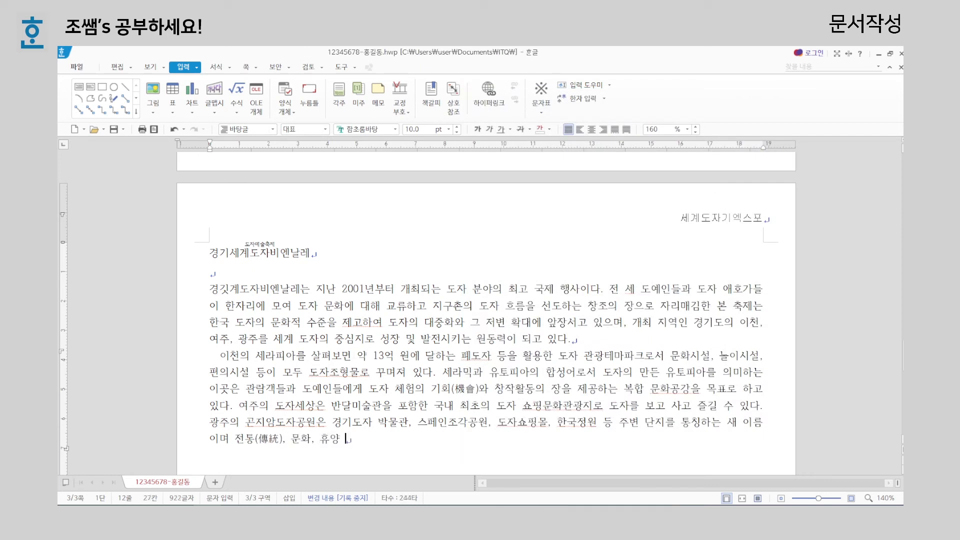
{"action": "type", "text": "기능을 갖춘 복합 관광지이다."}
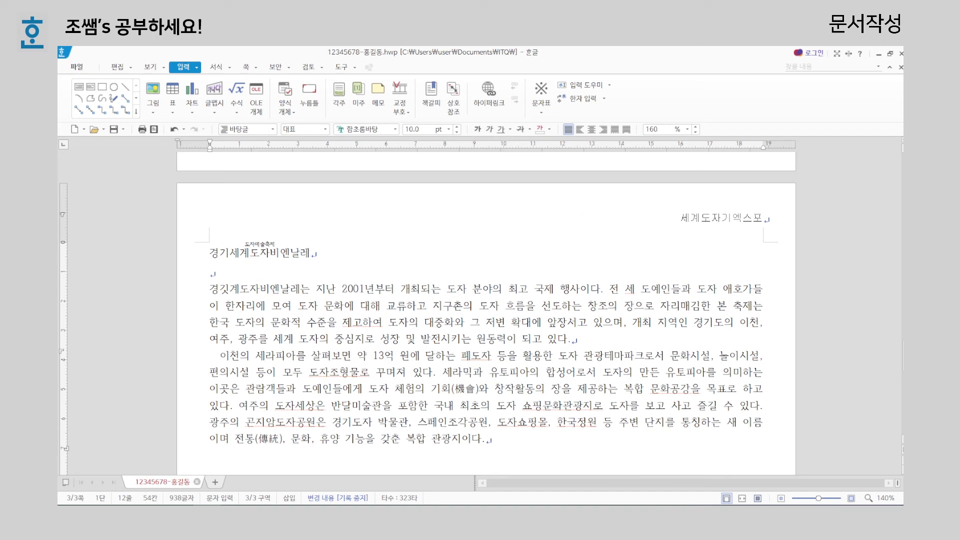
{"action": "key", "text": "Return"}
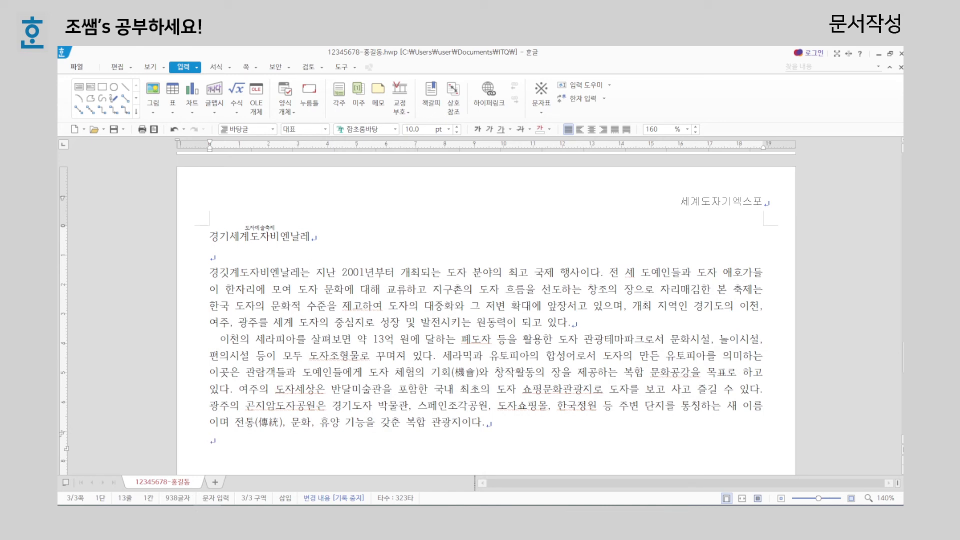
{"action": "key", "text": "Return"}
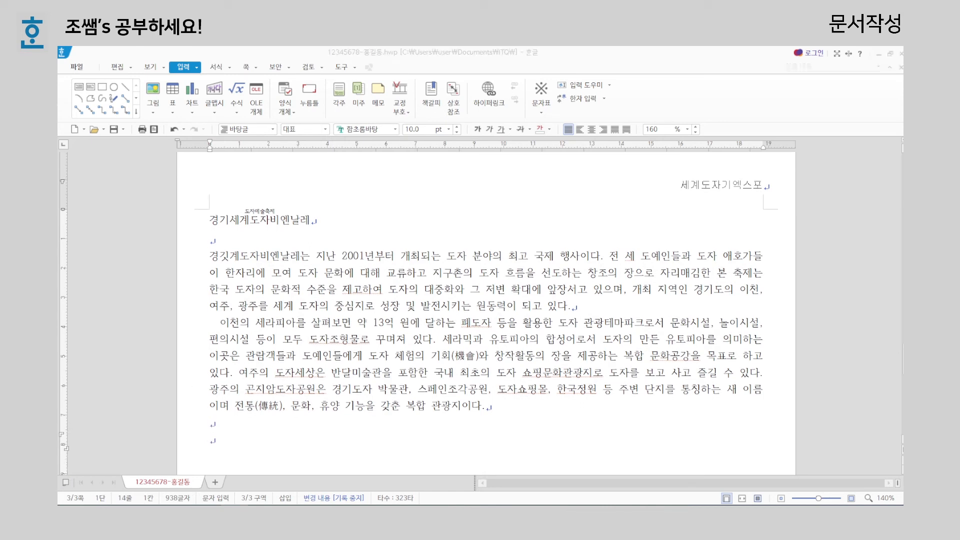
{"action": "left_click", "coordinate": [245, 443]}
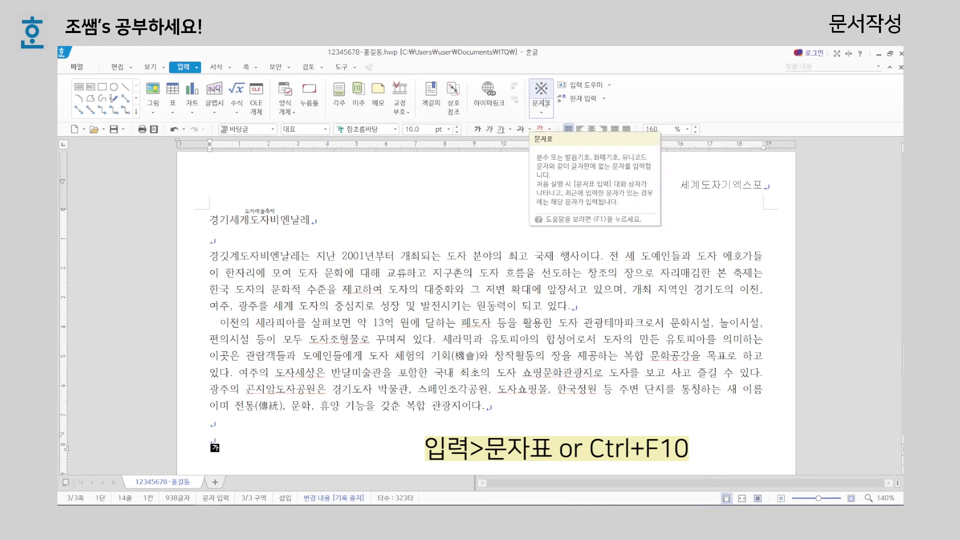
{"action": "left_click", "coordinate": [543, 113]}
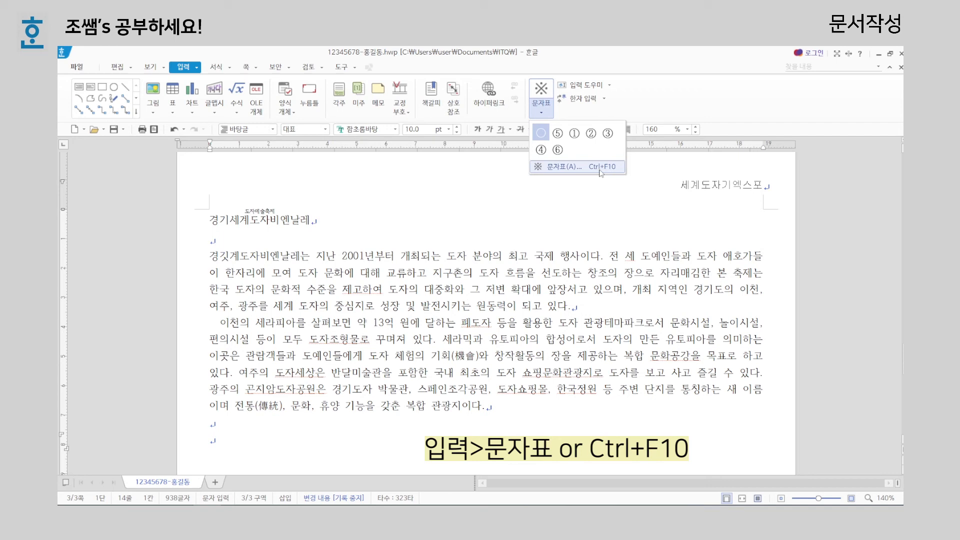
{"action": "left_click", "coordinate": [245, 440]}
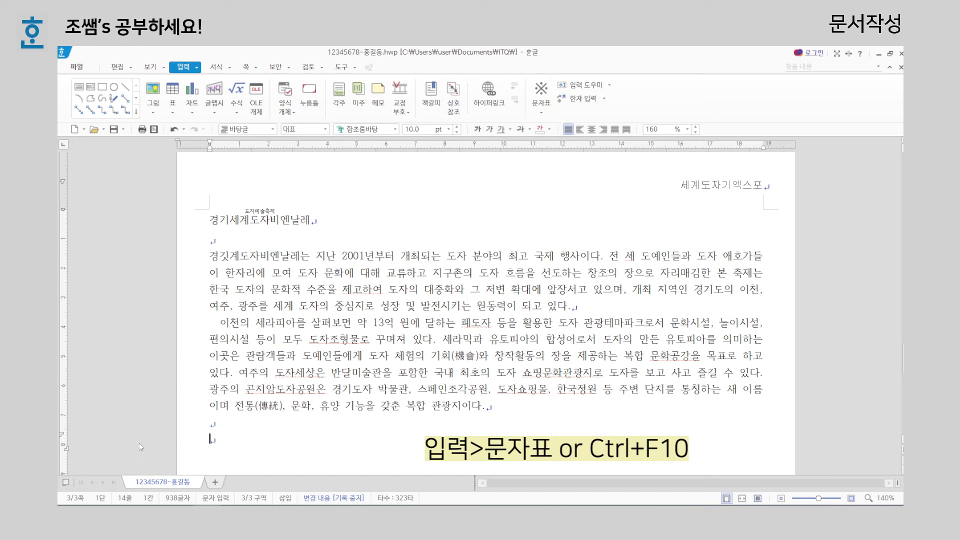
Step: Insert ♥ from the HNC character map's 전각 기호(일반) set, write the heading "작품 제작 기법 배워보기" after it, and start a new line
{"action": "key", "text": "ctrl+F10"}
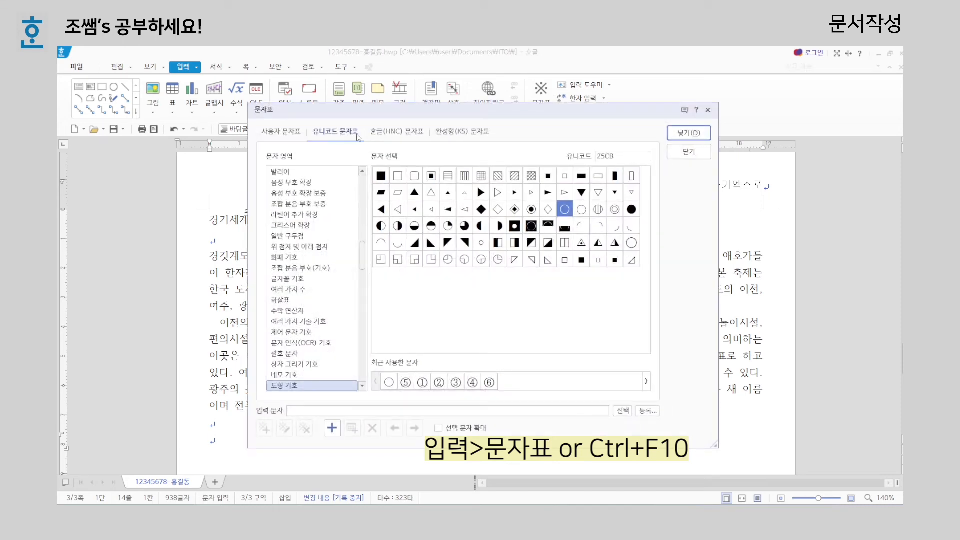
{"action": "left_click", "coordinate": [383, 132]}
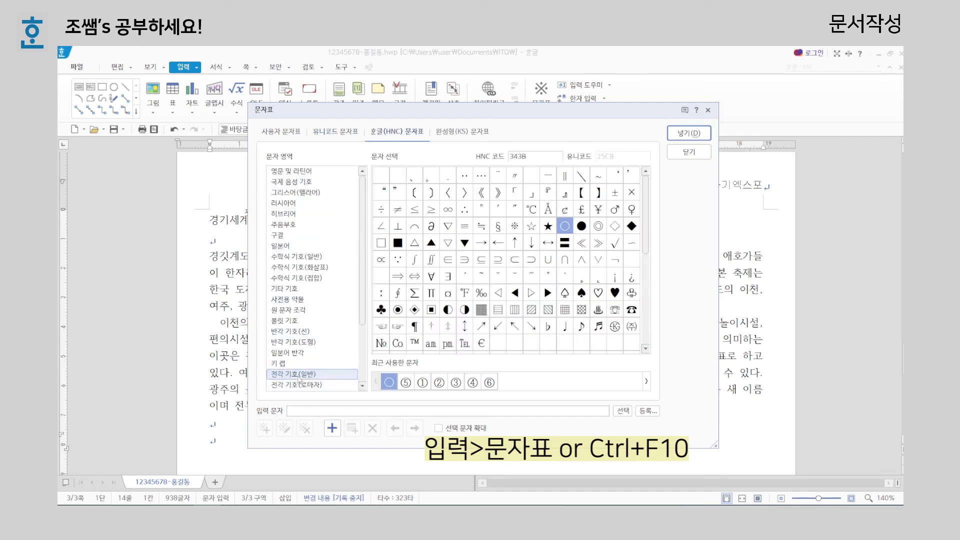
{"action": "scroll", "coordinate": [299, 380], "scroll_direction": "down", "scroll_amount": 3}
{"action": "left_click", "coordinate": [302, 298]}
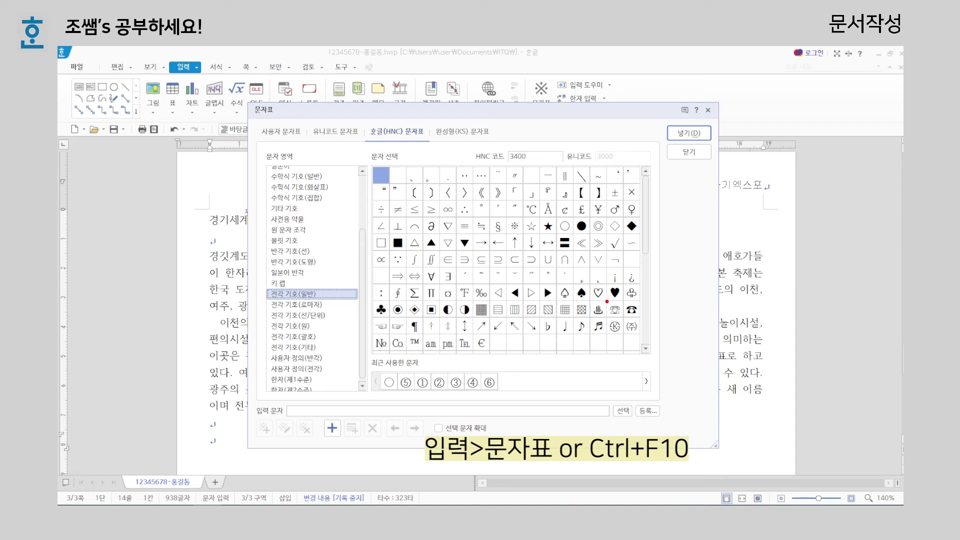
{"action": "left_click", "coordinate": [615, 295]}
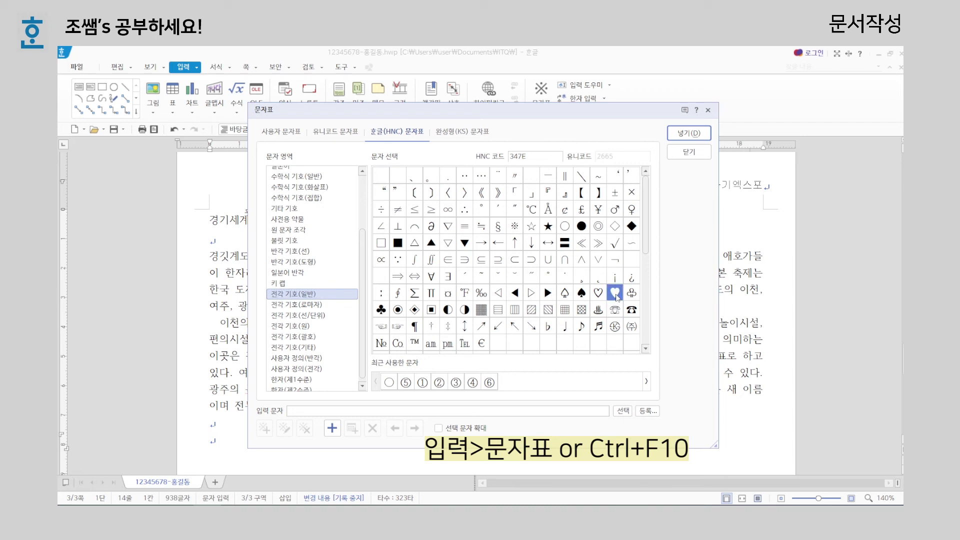
{"action": "left_click", "coordinate": [690, 134]}
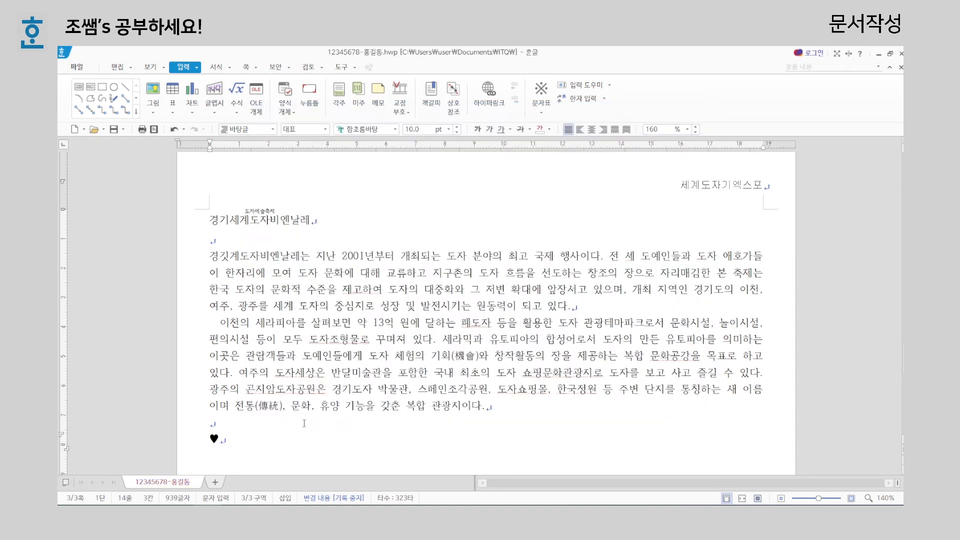
{"action": "type", "text": "작품 제작 기법 배워보기"}
{"action": "key", "text": "Return"}
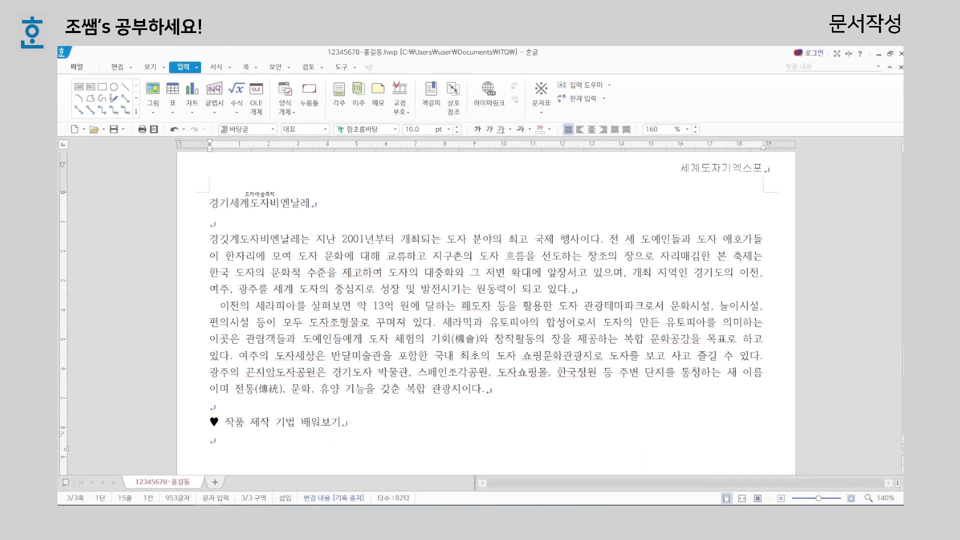
Step: Enter six lines under the heading, from "오픈스튜디오" and "기간 : 2022년 5월 20일 - 5월 29일(10일간)" to "원하는 접시 모양을 선택 후 다양한 장식 기법 도자기 완성"
{"action": "scroll", "coordinate": [343, 339], "scroll_direction": "down", "scroll_amount": 3}
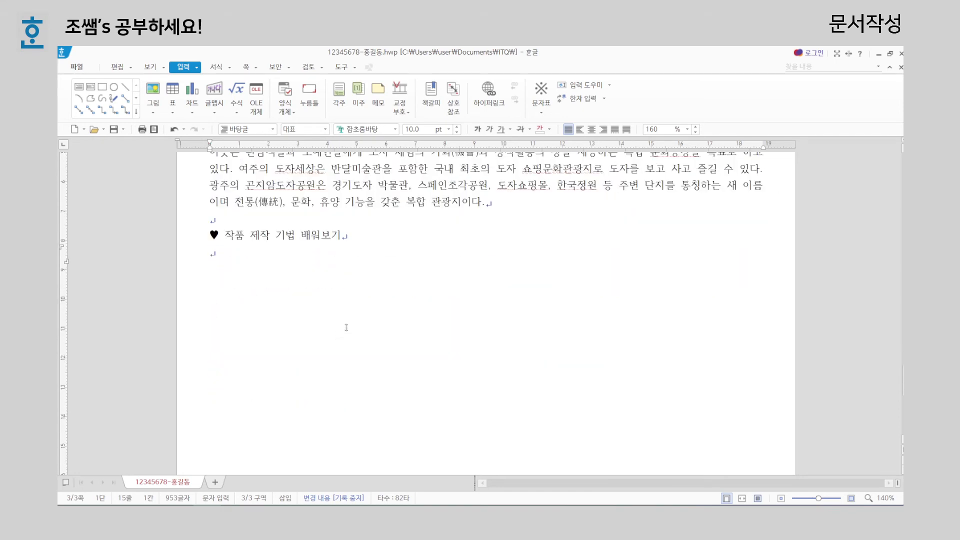
{"action": "type", "text": "가"}
{"action": "type", "text": "오픈스"}
{"action": "type", "text": "튜디오"}
{"action": "key", "text": "Return"}
{"action": "type", "text": "기간 : 2022년 5월 20일 - 5월 29일(10일간"}
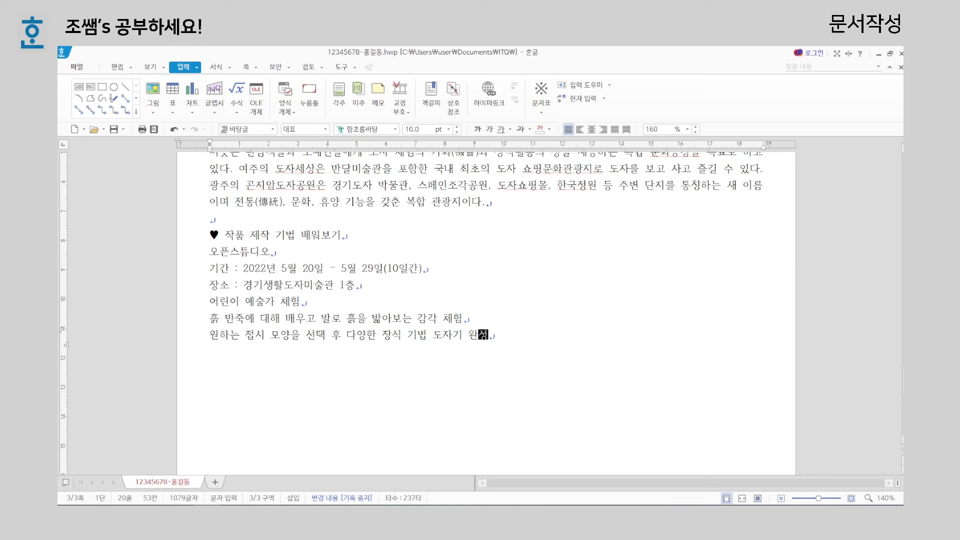
Step: After one blank line, insert ♥ with the heading "도자비엔날레 국제공모전" and start a new line
{"action": "key", "text": "Return"}
{"action": "key", "text": "Return"}
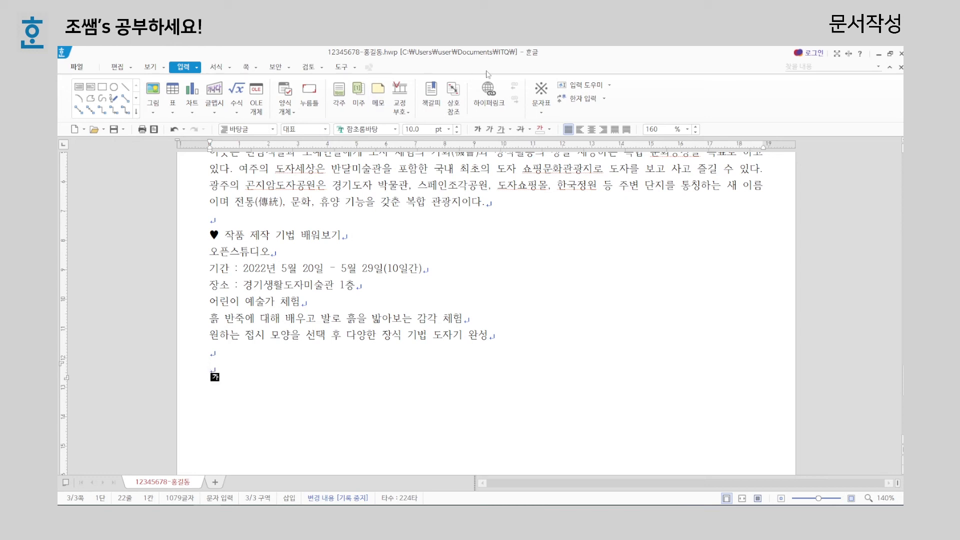
{"action": "left_click", "coordinate": [541, 96]}
{"action": "type", "text": "도자비엔날레 국제공모전"}
{"action": "key", "text": "Return"}
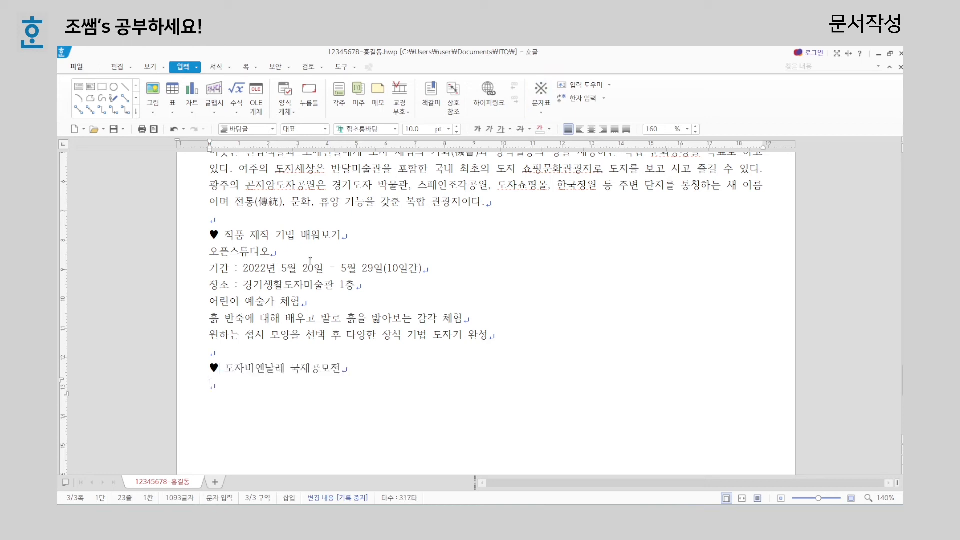
Step: Insert a table with 6 rows and 6 columns, treated as a character, below the "도자비엔날레 국제공모전" heading
{"action": "scroll", "coordinate": [306, 354], "scroll_direction": "down", "scroll_amount": 5}
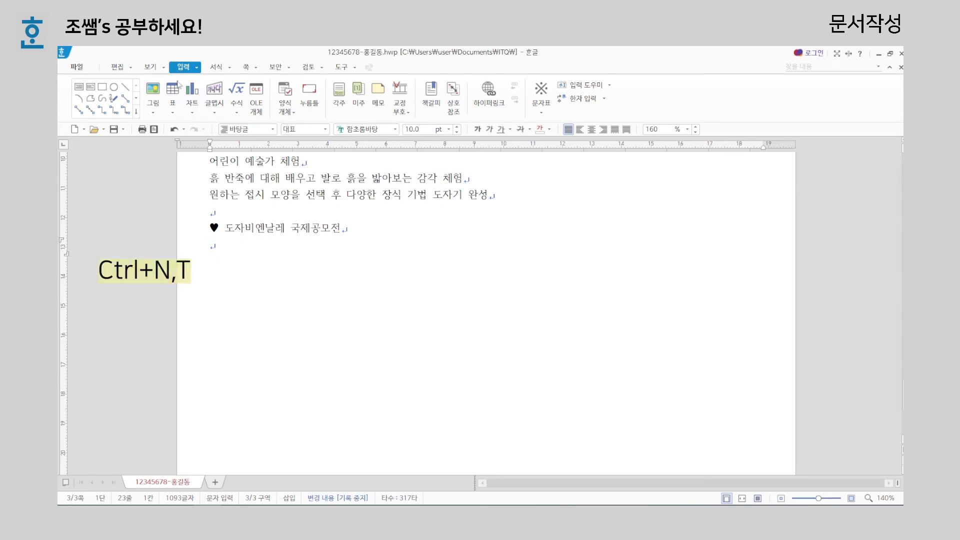
{"action": "key", "text": "ctrl+n"}
{"action": "key", "text": "t"}
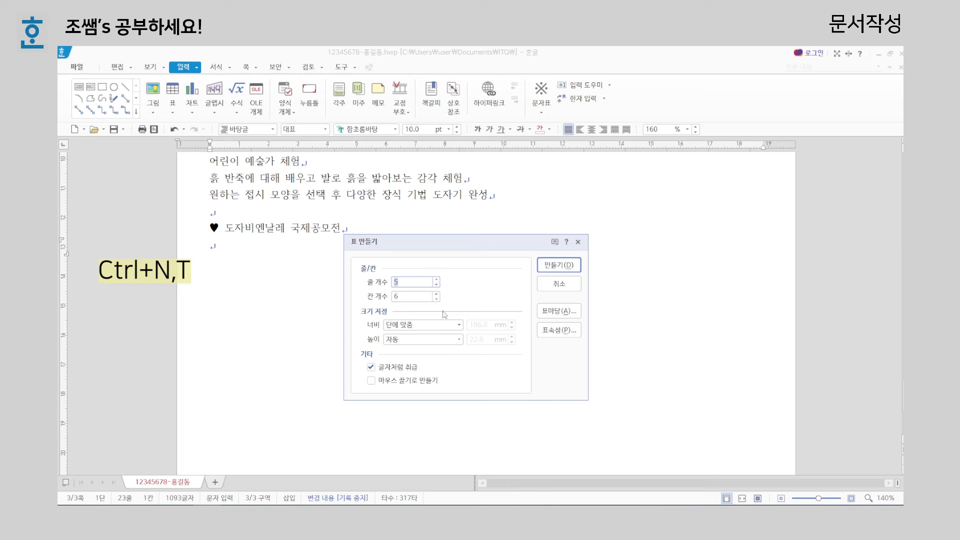
{"action": "left_click", "coordinate": [436, 279]}
{"action": "left_click", "coordinate": [574, 272]}
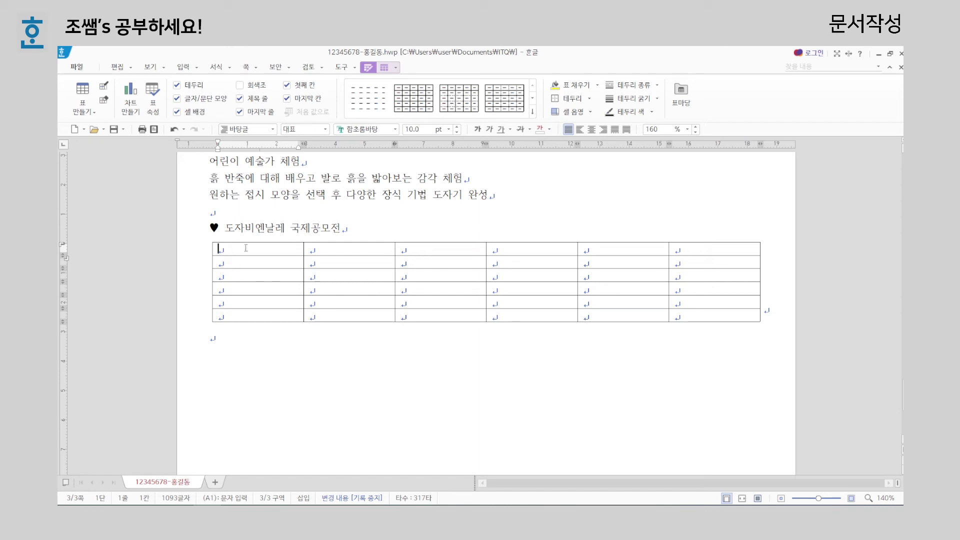
Step: Enter 구분, 대상 and 금상 in the first three cells of the table's first column
{"action": "key", "text": "Hangul"}
{"action": "type", "text": "구분 "}
{"action": "type", "text": "대상"}
{"action": "key", "text": "Down"}
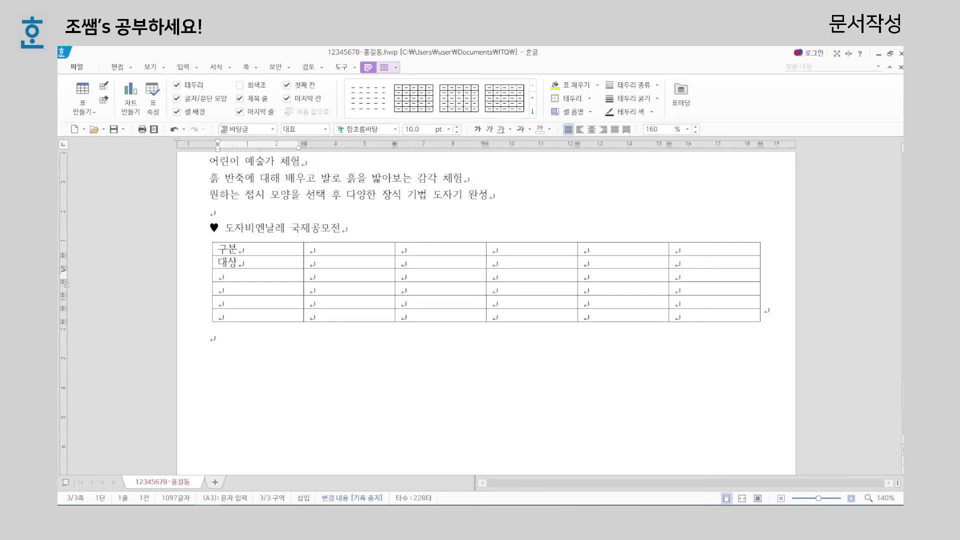
{"action": "type", "text": "금상"}
{"action": "left_click", "coordinate": [242, 275]}
{"action": "left_click_drag", "start_coordinate": [242, 275], "coordinate": [257, 288]}
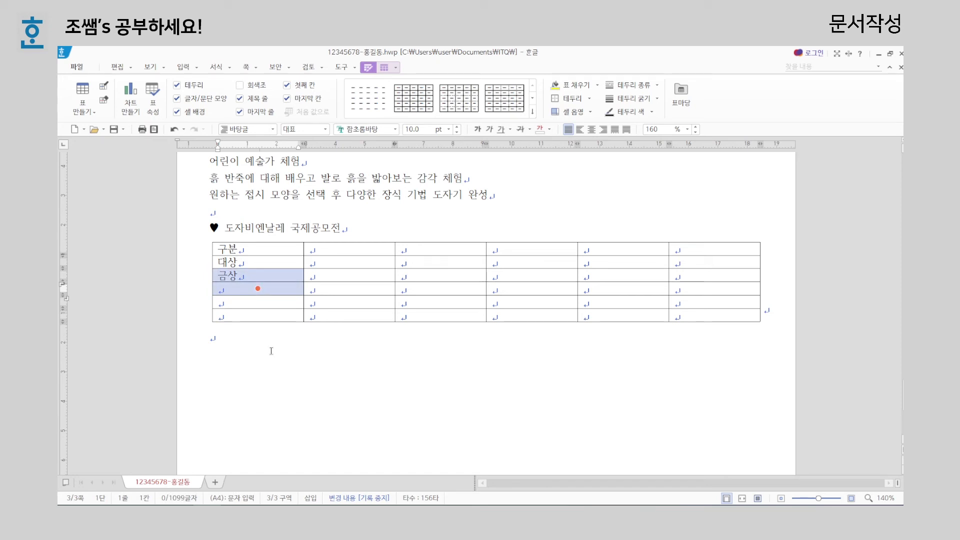
{"action": "left_click", "coordinate": [276, 376]}
{"action": "left_click_drag", "start_coordinate": [264, 274], "coordinate": [257, 287]}
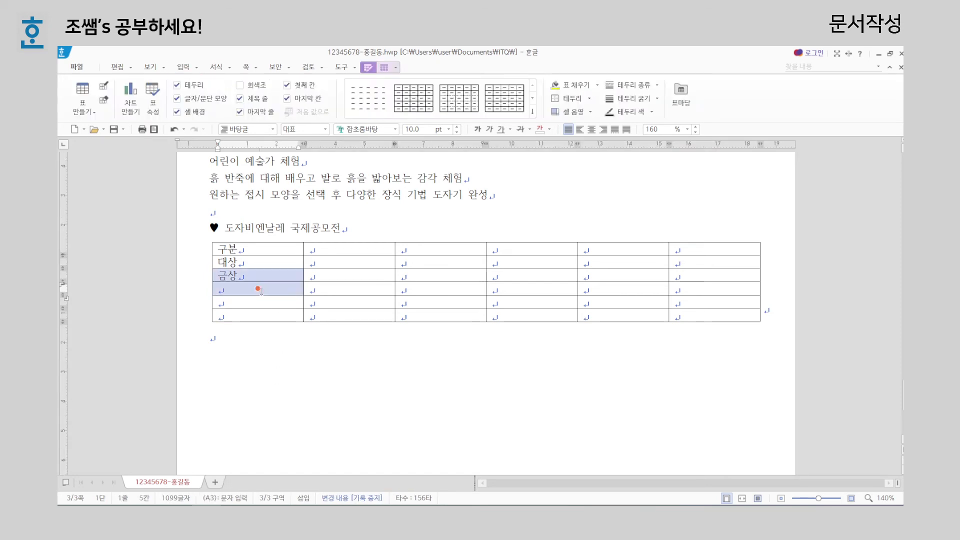
{"action": "key", "text": "m"}
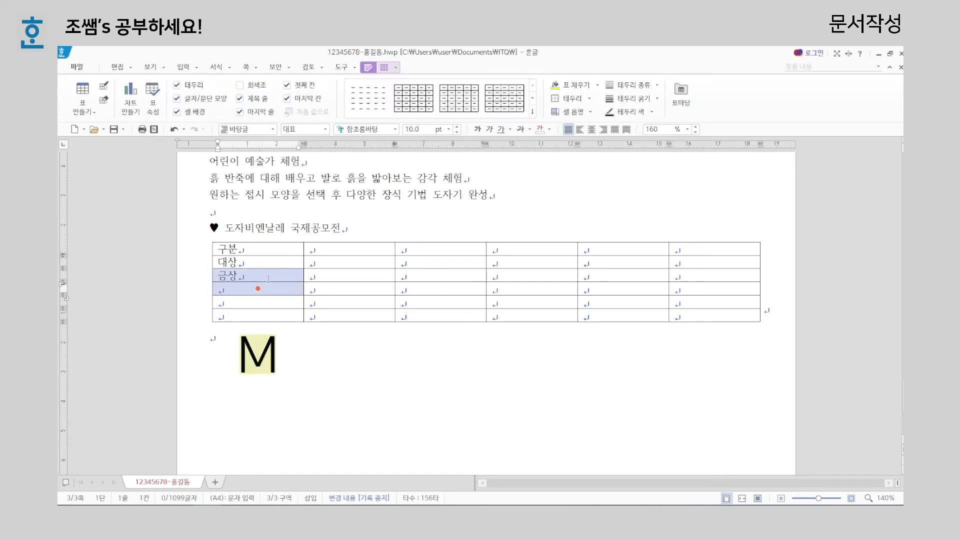
{"action": "left_click", "coordinate": [383, 67]}
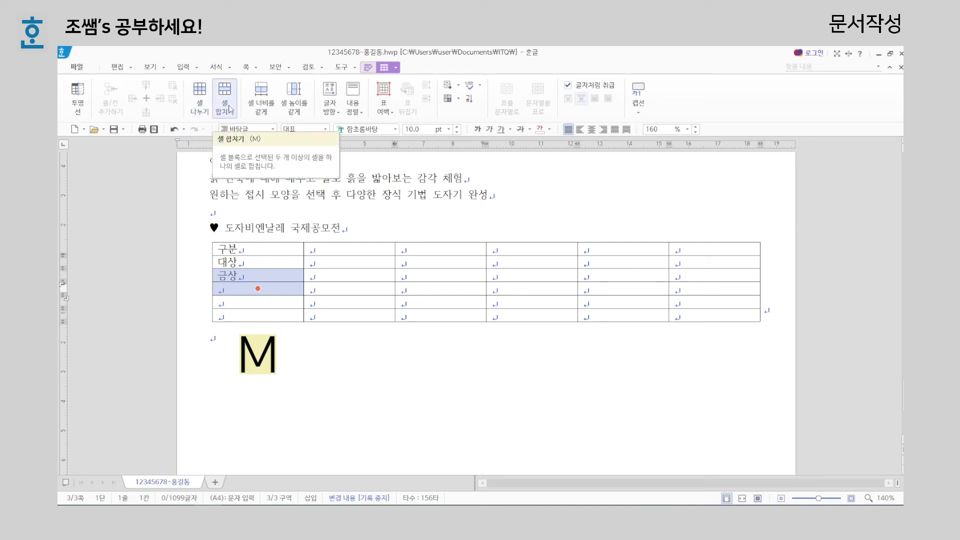
{"action": "left_click", "coordinate": [269, 287]}
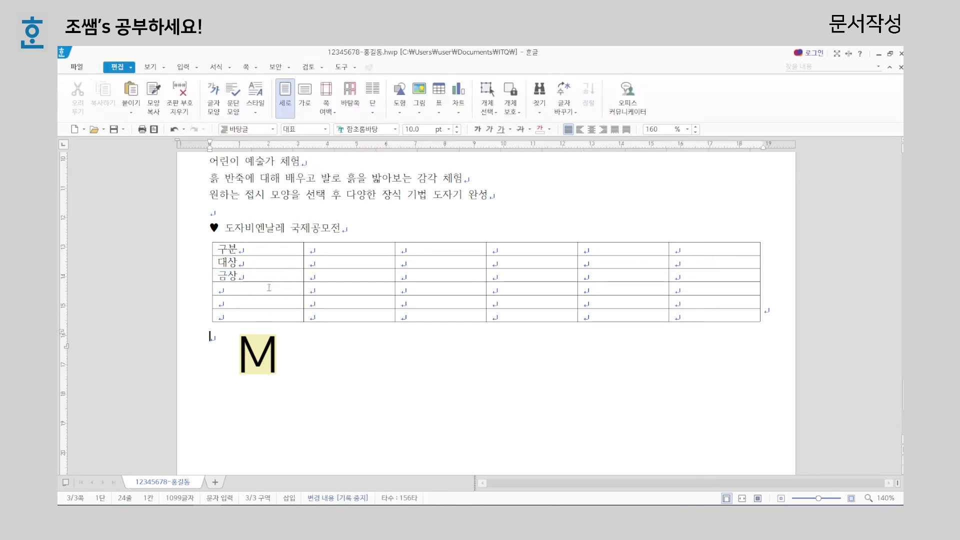
Step: Merge the 금상 cell with the empty cell directly below it
{"action": "left_click", "coordinate": [263, 277]}
{"action": "left_click_drag", "start_coordinate": [263, 277], "coordinate": [258, 288]}
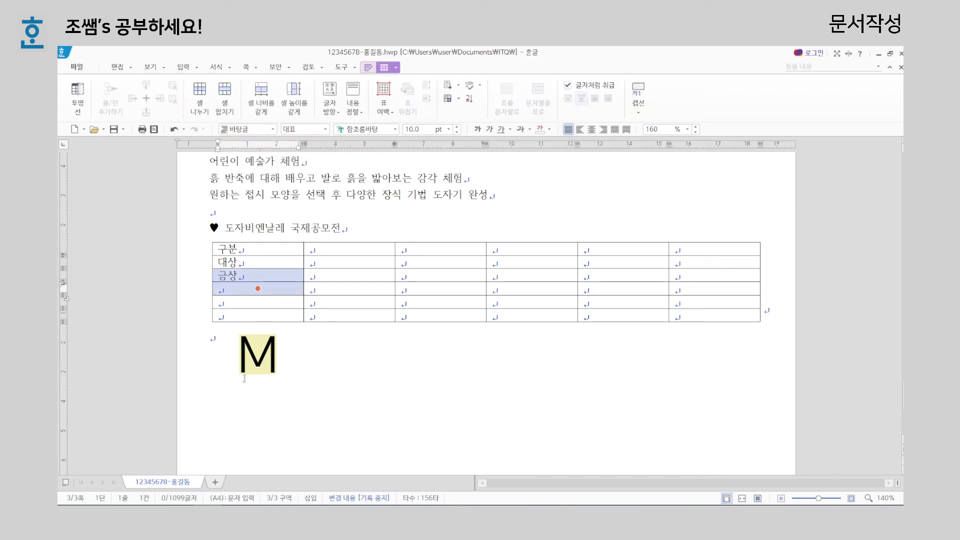
{"action": "key", "text": "m"}
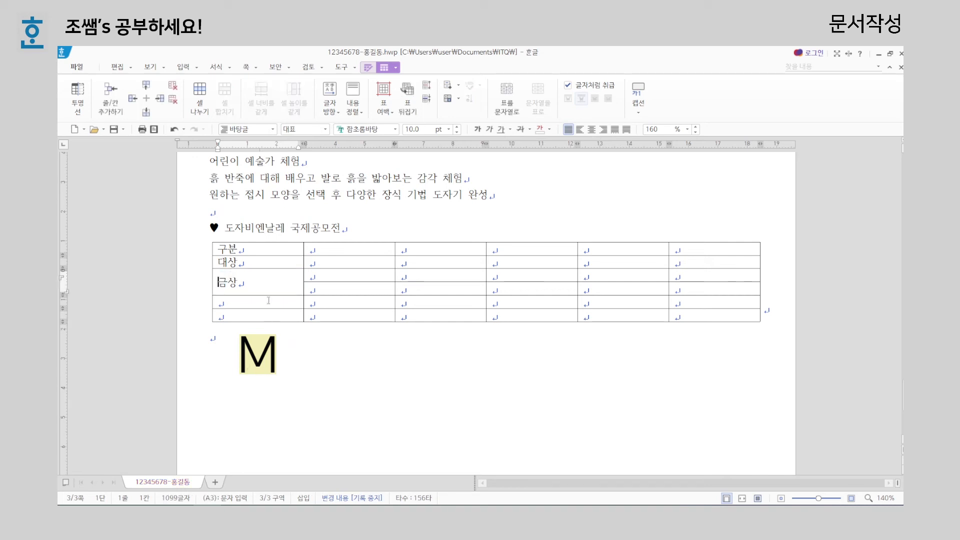
Step: Merge the last two first-column cells for 은상 and fill in the table, including the 부문, 수상자, 작품명, 상금 and 전시장소 columns
{"action": "left_click_drag", "start_coordinate": [268, 301], "coordinate": [270, 315]}
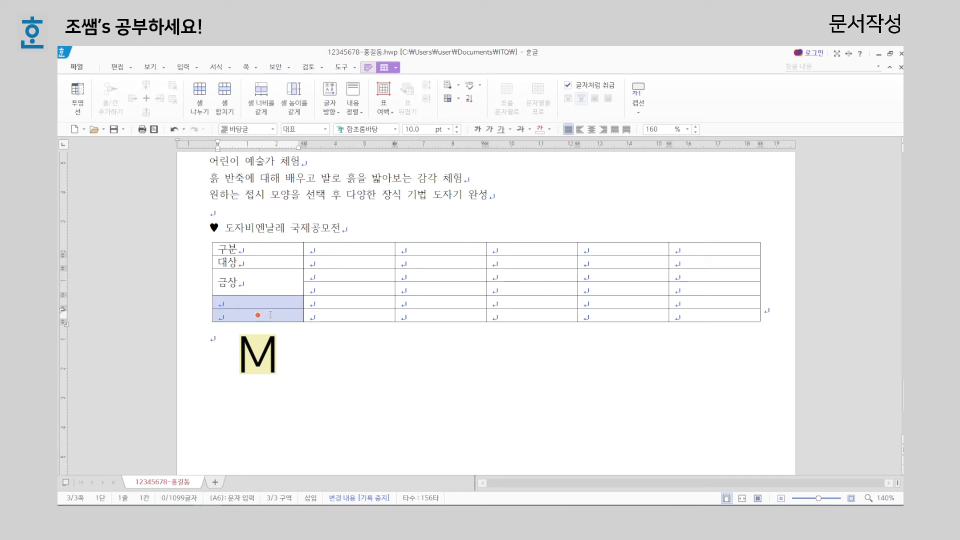
{"action": "key", "text": "m"}
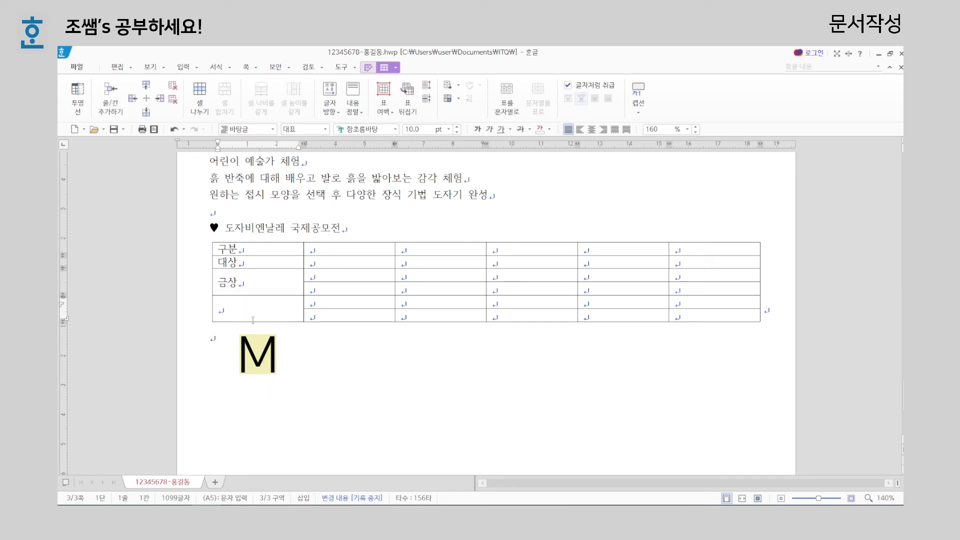
{"action": "type", "text": "은상"}
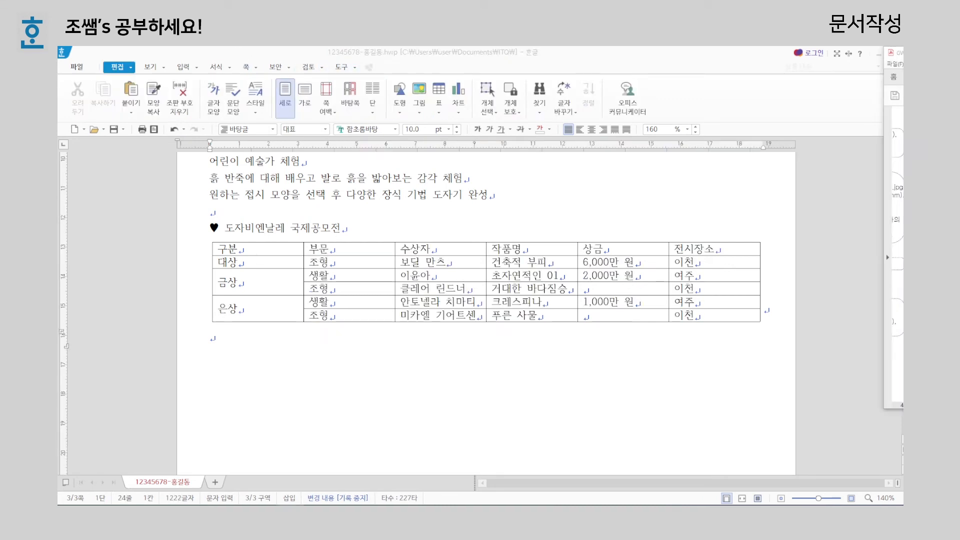
Step: In the 상금 column, merge the 2,000만 원 cell and the 1,000만 원 cell each with the empty cell below
{"action": "left_click_drag", "start_coordinate": [614, 275], "coordinate": [625, 288]}
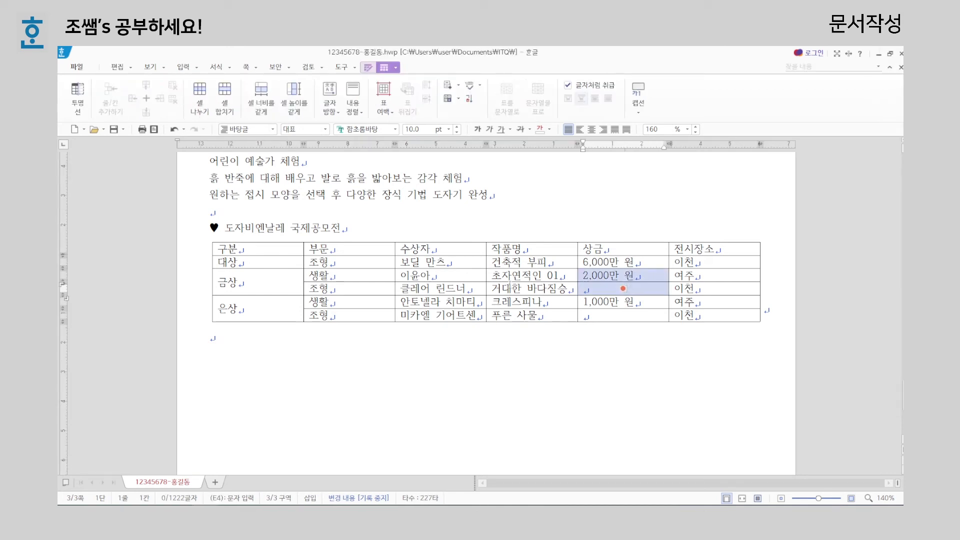
{"action": "key", "text": "m"}
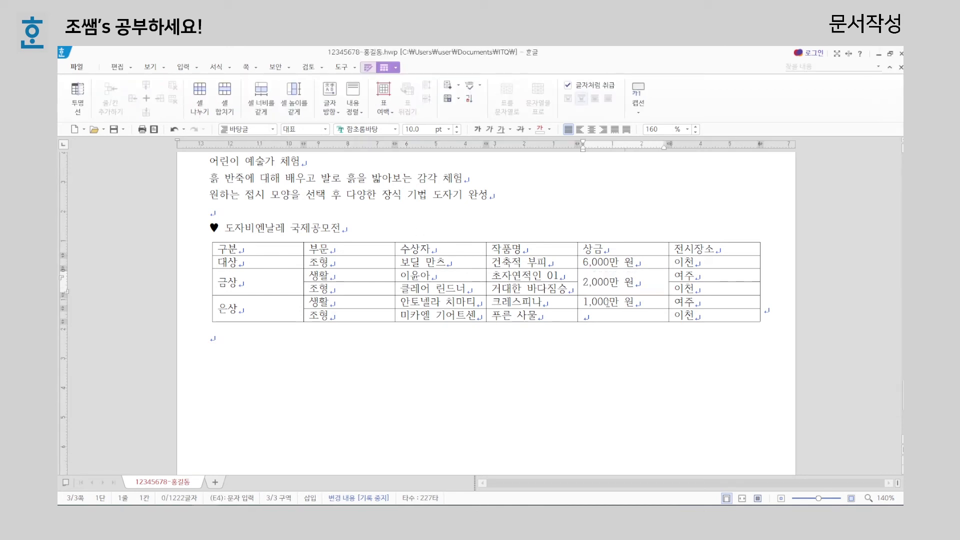
{"action": "left_click_drag", "start_coordinate": [615, 302], "coordinate": [585, 322]}
{"action": "key", "text": "m"}
{"action": "key", "text": "Escape"}
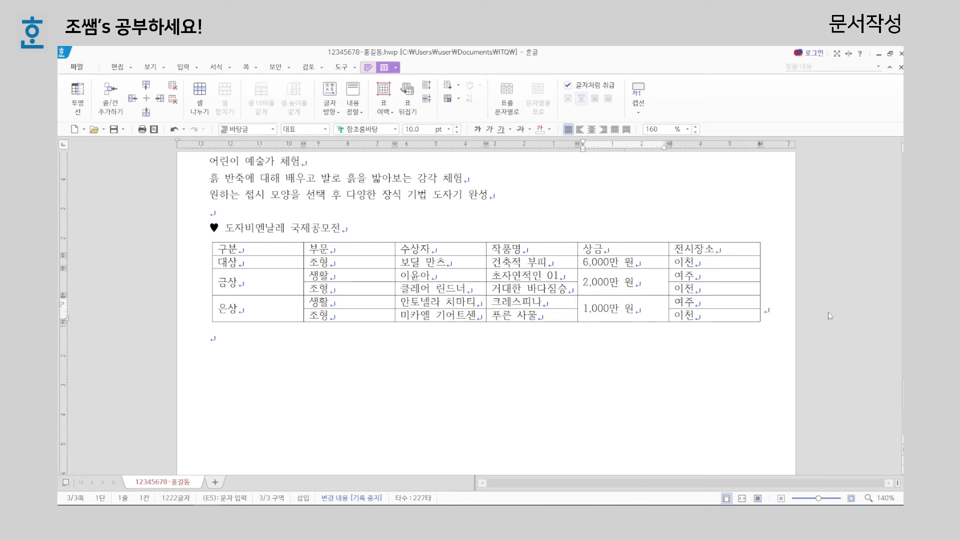
Step: Add two new lines after the table and write "한국도자재단" on the second, ending on the blank line below
{"action": "left_click", "coordinate": [920, 303]}
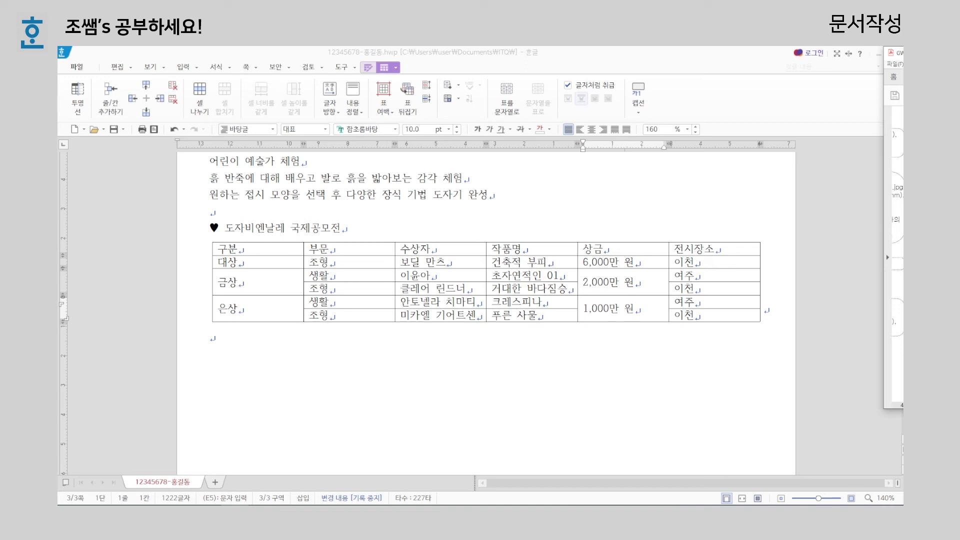
{"action": "left_click", "coordinate": [764, 311]}
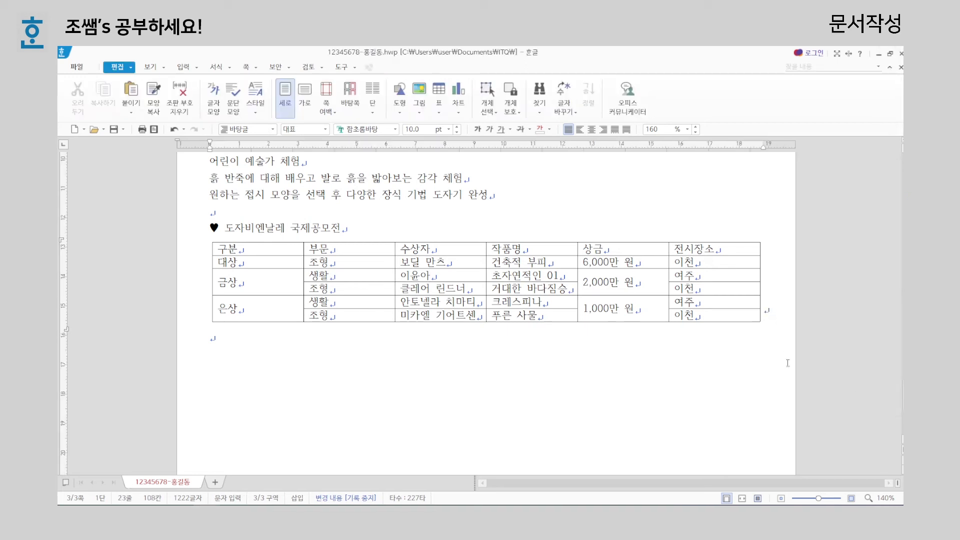
{"action": "key", "text": "Return"}
{"action": "key", "text": "Return"}
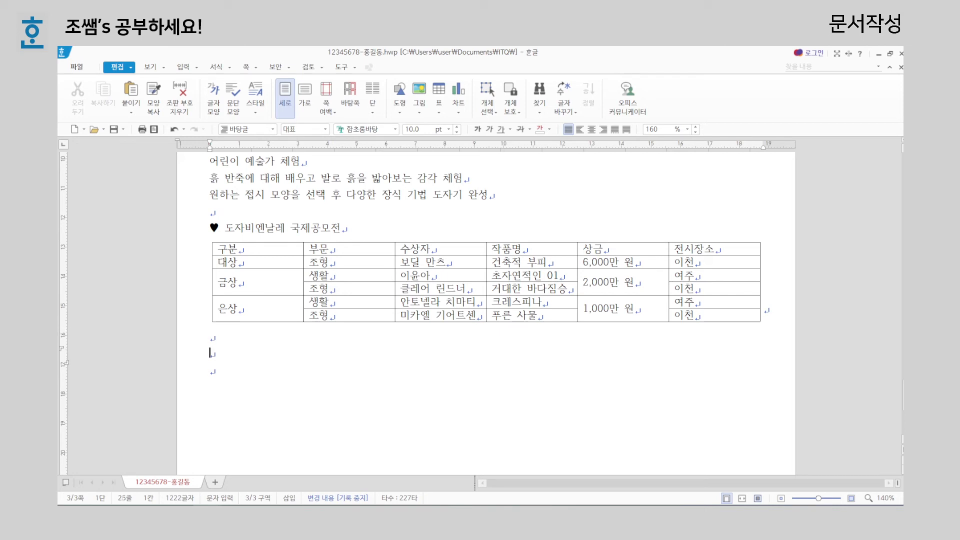
{"action": "left_click", "coordinate": [901, 390]}
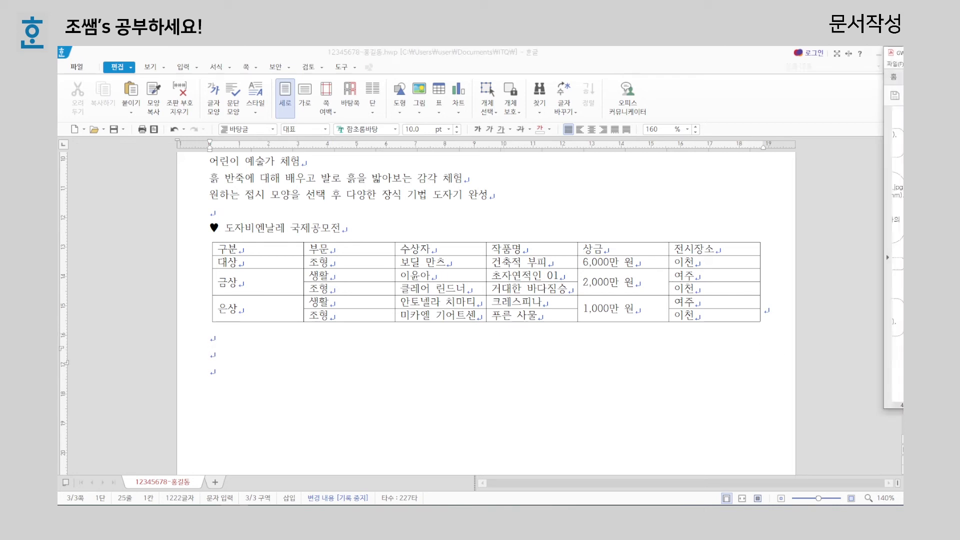
{"action": "scroll", "coordinate": [894, 250], "scroll_direction": "down", "scroll_amount": 3}
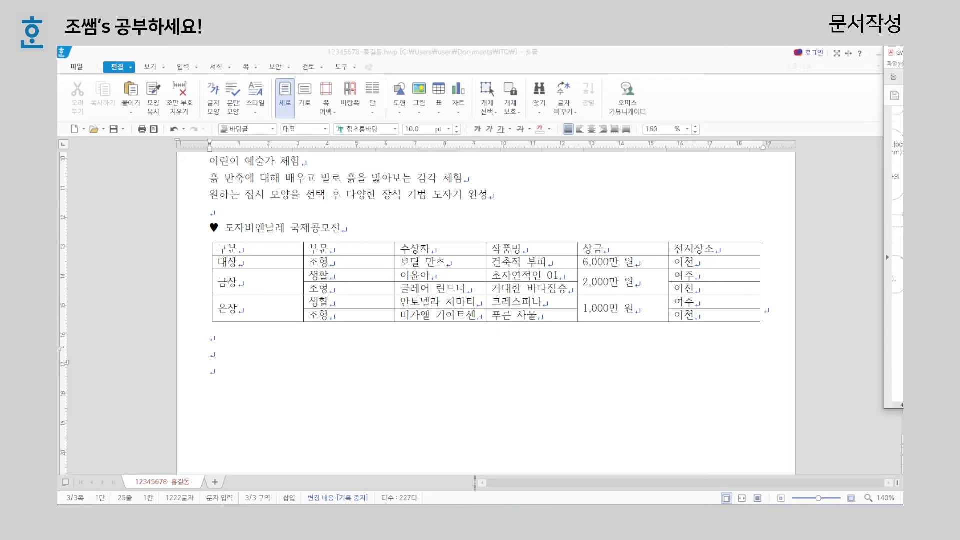
{"action": "left_click", "coordinate": [253, 356]}
{"action": "type", "text": "한국도자재"}
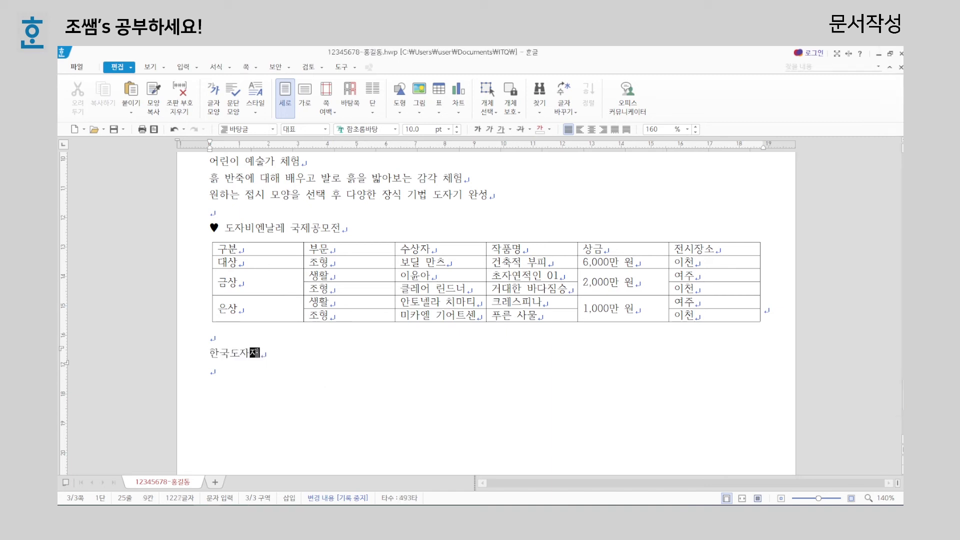
{"action": "type", "text": "단"}
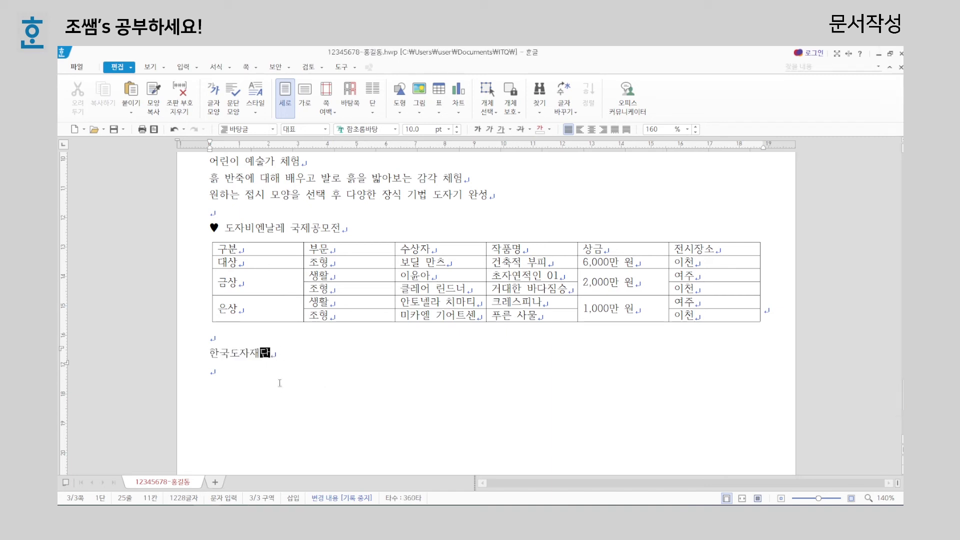
{"action": "key", "text": "Down"}
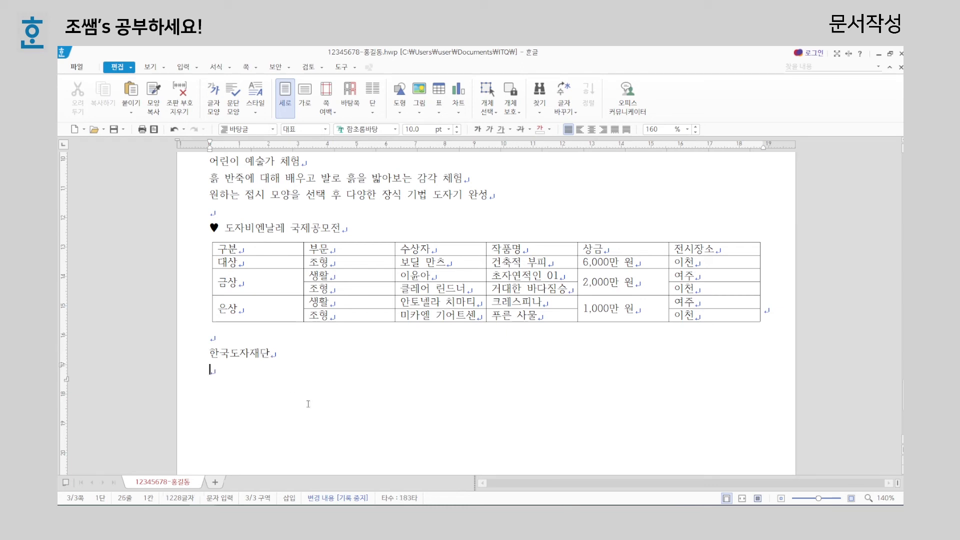
Step: Open the page numbering settings (쪽 번호 매기기) for the document
{"action": "scroll", "coordinate": [227, 382], "scroll_direction": "down", "scroll_amount": 6}
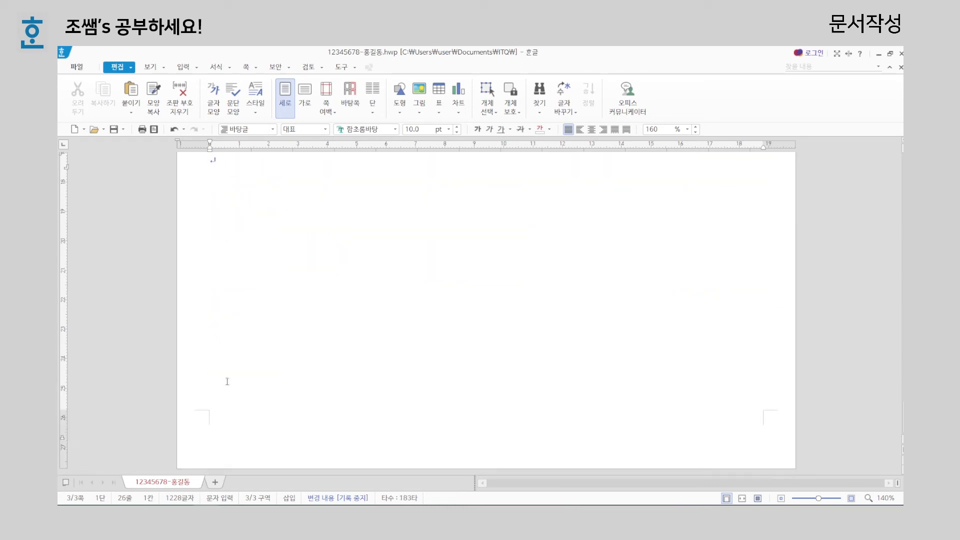
{"action": "scroll", "coordinate": [227, 381], "scroll_direction": "up", "scroll_amount": 3}
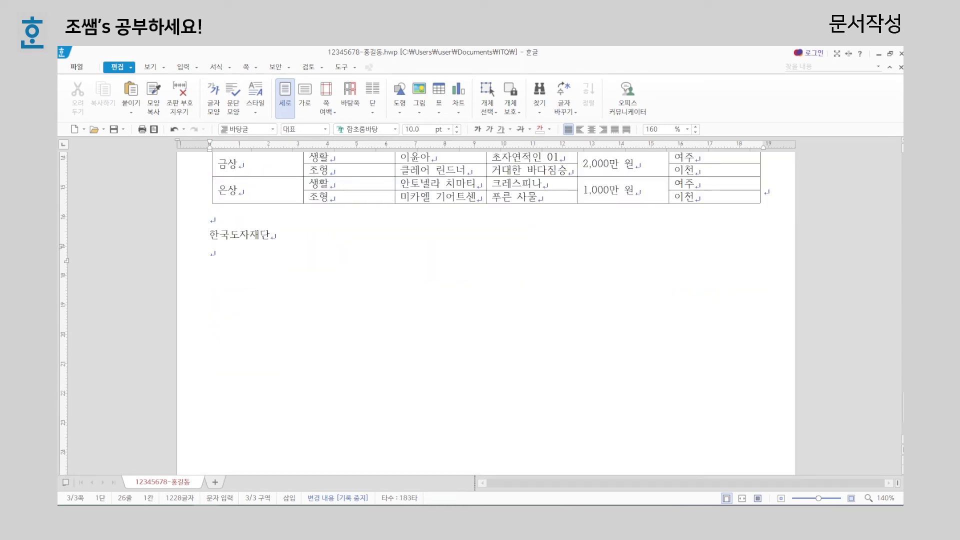
{"action": "key", "text": "alt+Tab"}
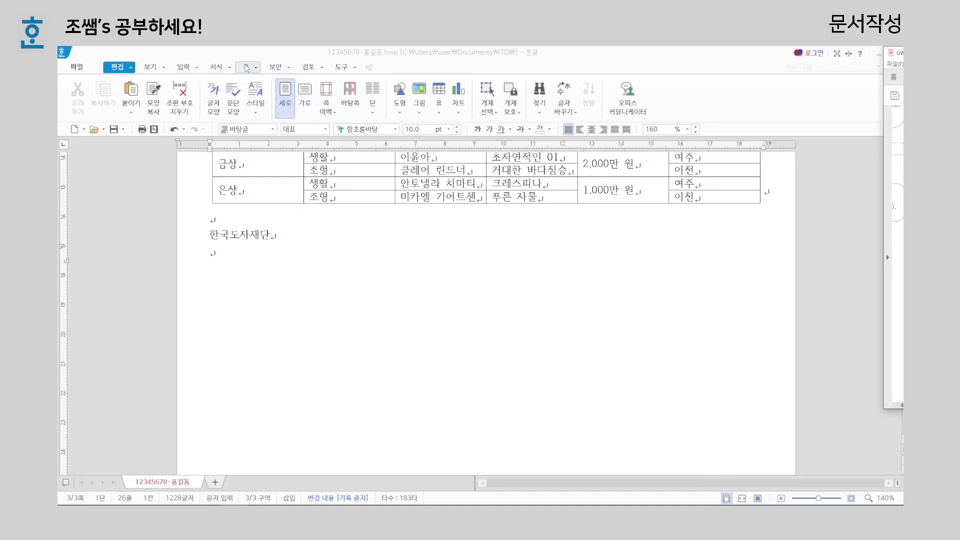
{"action": "left_click", "coordinate": [246, 68]}
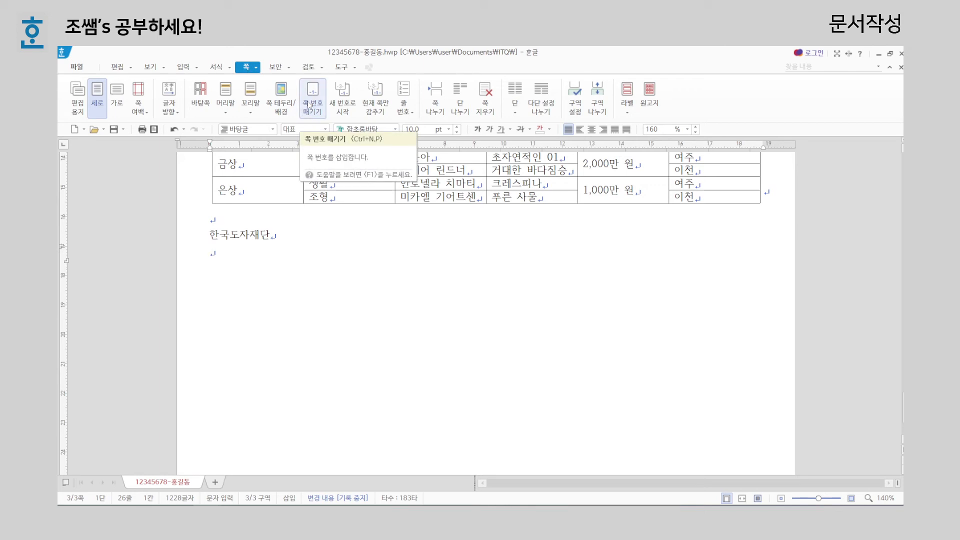
{"action": "left_click", "coordinate": [310, 106]}
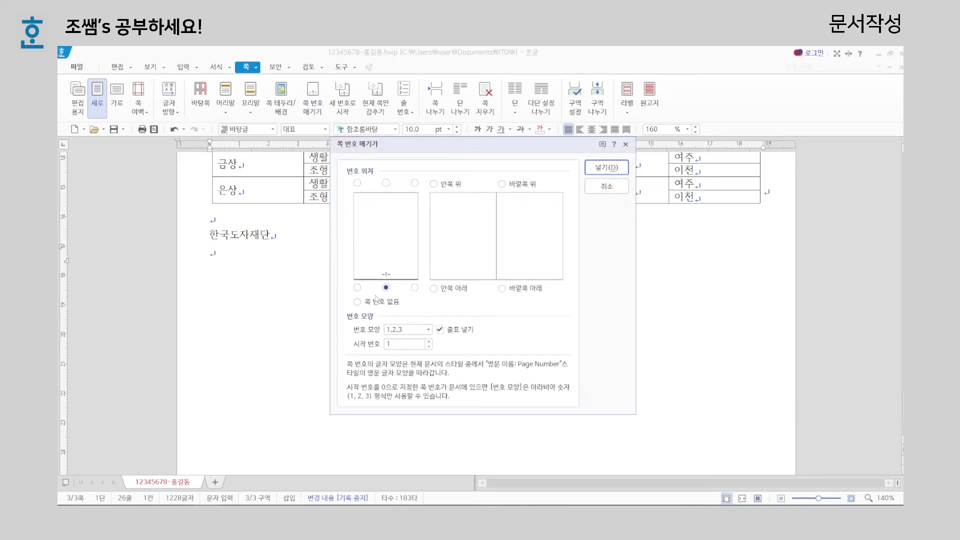
{"action": "left_click", "coordinate": [454, 275]}
{"action": "left_click_drag", "start_coordinate": [542, 179], "coordinate": [450, 273]}
{"action": "left_click_drag", "start_coordinate": [435, 174], "coordinate": [542, 276]}
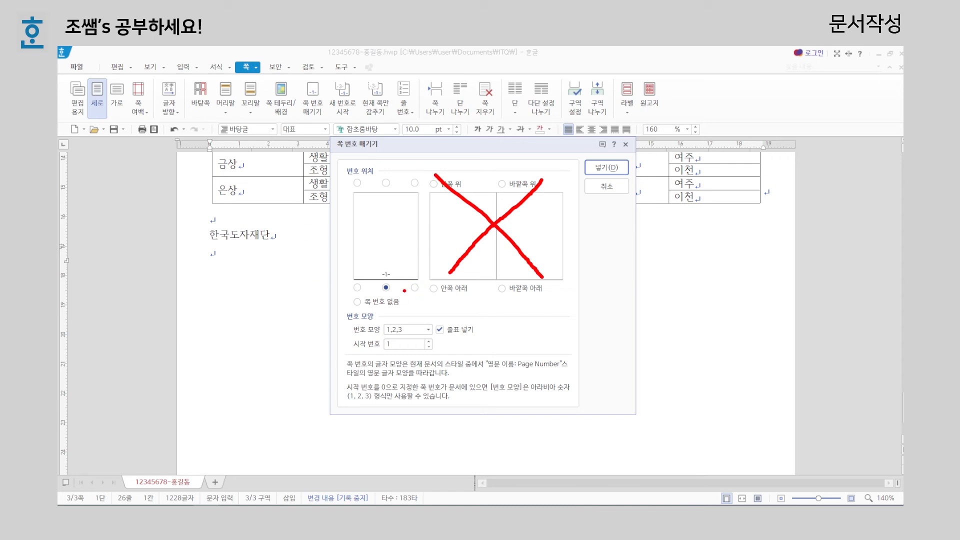
{"action": "mouse_move", "coordinate": [410, 284]}
{"action": "left_mouse_down"}
{"action": "mouse_move", "coordinate": [417, 291]}
{"action": "mouse_move", "coordinate": [423, 277]}
{"action": "left_mouse_up"}
{"action": "left_click_drag", "start_coordinate": [431, 330], "coordinate": [433, 321]}
{"action": "mouse_move", "coordinate": [381, 279]}
{"action": "left_mouse_down"}
{"action": "mouse_move", "coordinate": [376, 270]}
{"action": "mouse_move", "coordinate": [386, 276]}
{"action": "left_mouse_up"}
{"action": "left_click_drag", "start_coordinate": [474, 340], "coordinate": [438, 332]}
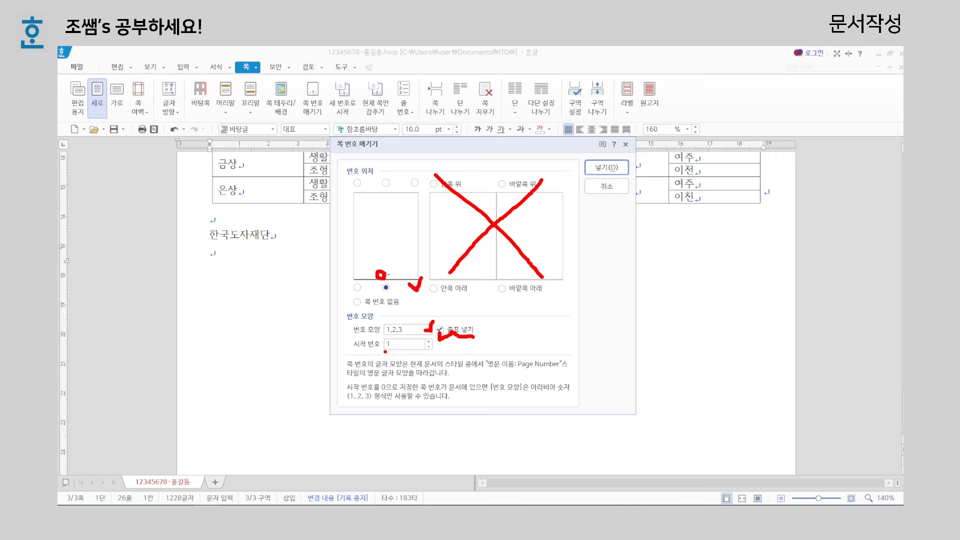
{"action": "mouse_move", "coordinate": [398, 352]}
{"action": "left_mouse_down"}
{"action": "mouse_move", "coordinate": [383, 352]}
{"action": "mouse_move", "coordinate": [391, 335]}
{"action": "mouse_move", "coordinate": [395, 350]}
{"action": "left_mouse_up"}
{"action": "key", "text": "Escape"}
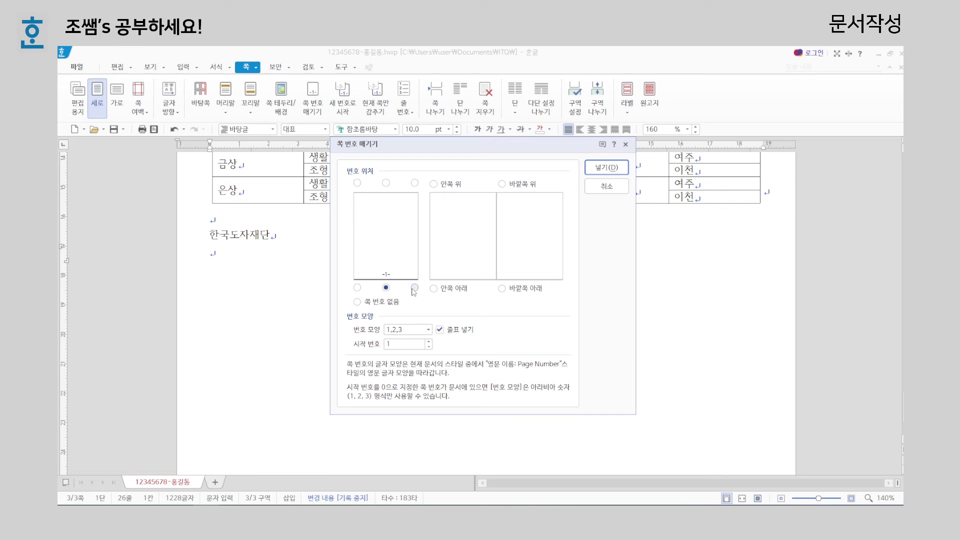
Step: Insert page numbers at the bottom right in i,ii,iii format, without dashes (줄표 넣기 off) and with starting number 6
{"action": "left_click", "coordinate": [415, 287]}
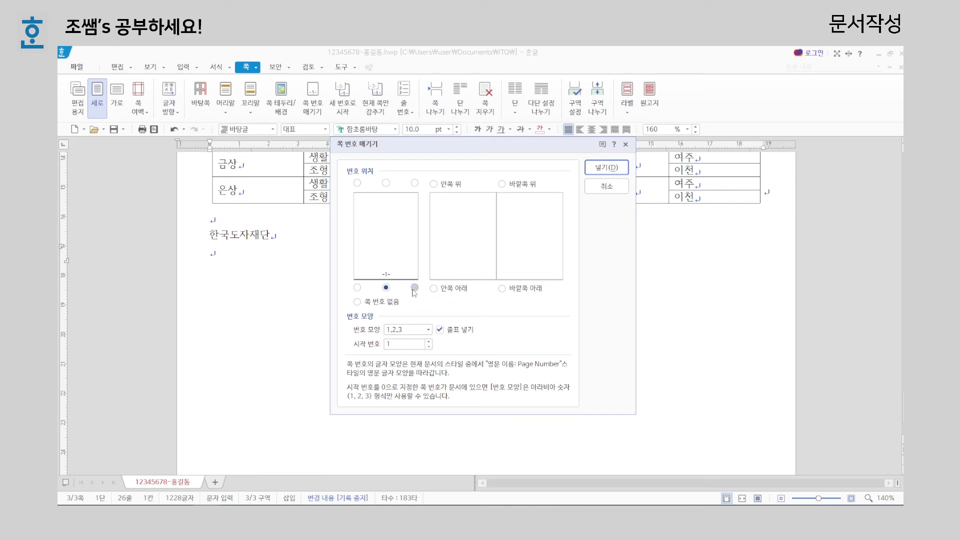
{"action": "left_click", "coordinate": [429, 329]}
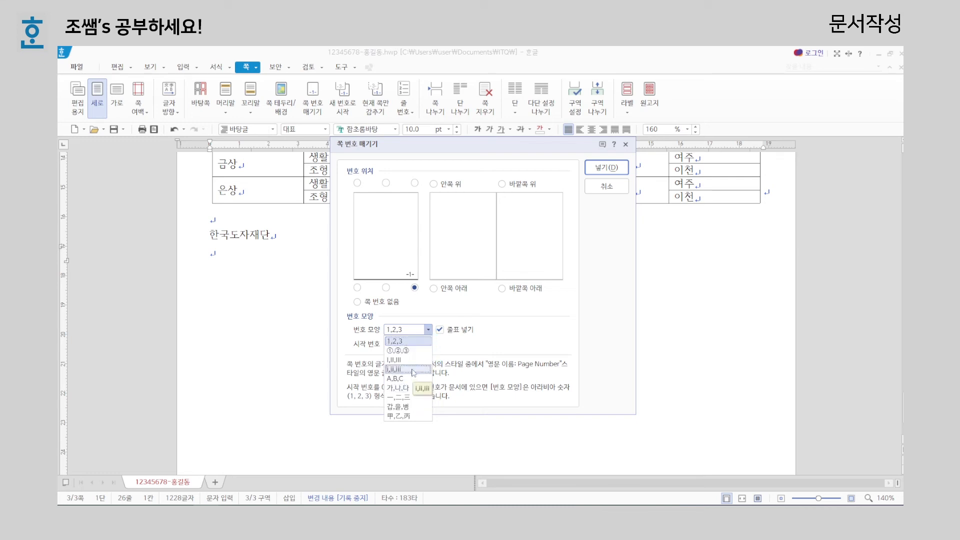
{"action": "left_click", "coordinate": [413, 370]}
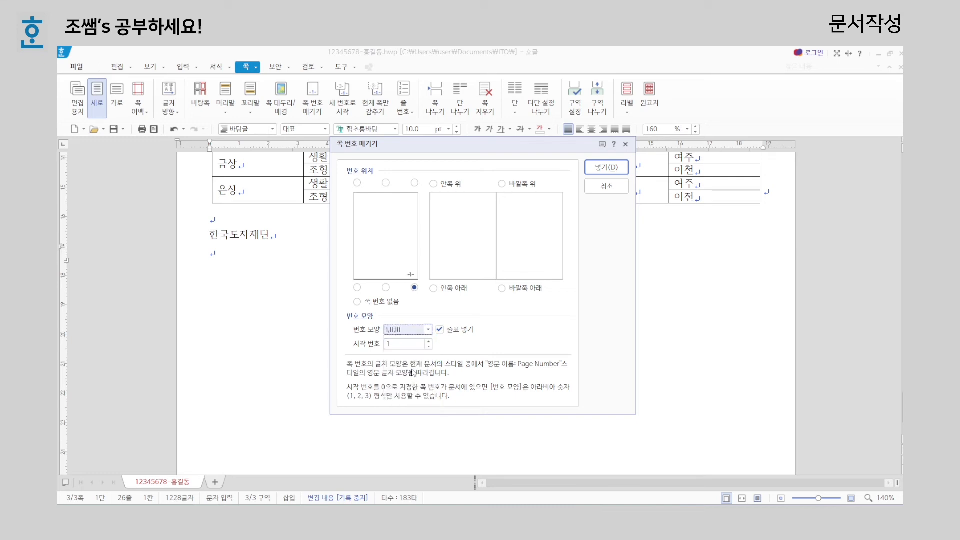
{"action": "left_click", "coordinate": [439, 332]}
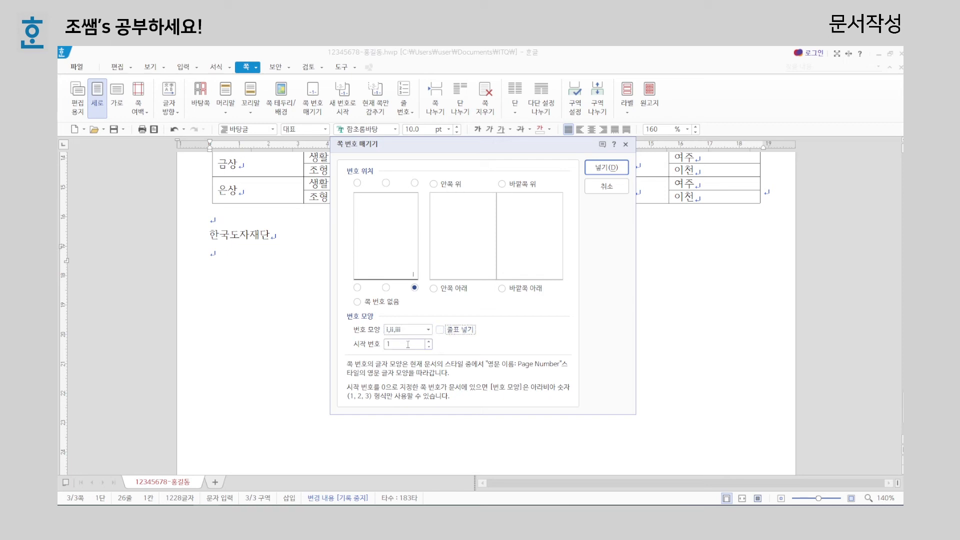
{"action": "key", "text": "Tab"}
{"action": "type", "text": "6"}
{"action": "left_click", "coordinate": [606, 168]}
{"action": "scroll", "coordinate": [745, 429], "scroll_direction": "down", "scroll_amount": 3}
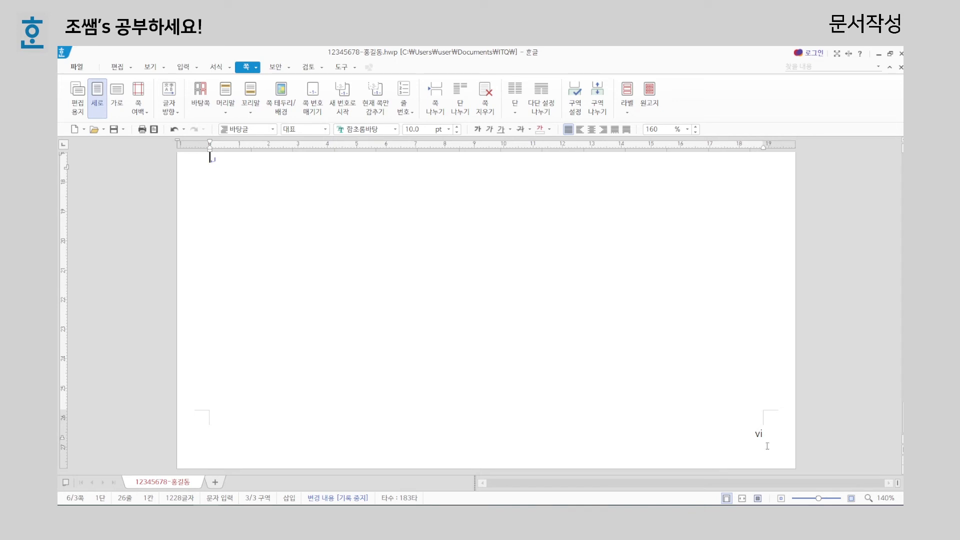
Step: Review the whole page, checking the header, title, paragraph indent, symbol subheadings, table and page number
{"action": "key", "text": "Hangul"}
{"action": "scroll", "coordinate": [624, 321], "scroll_direction": "down", "scroll_amount": 5, "text": "ctrl"}
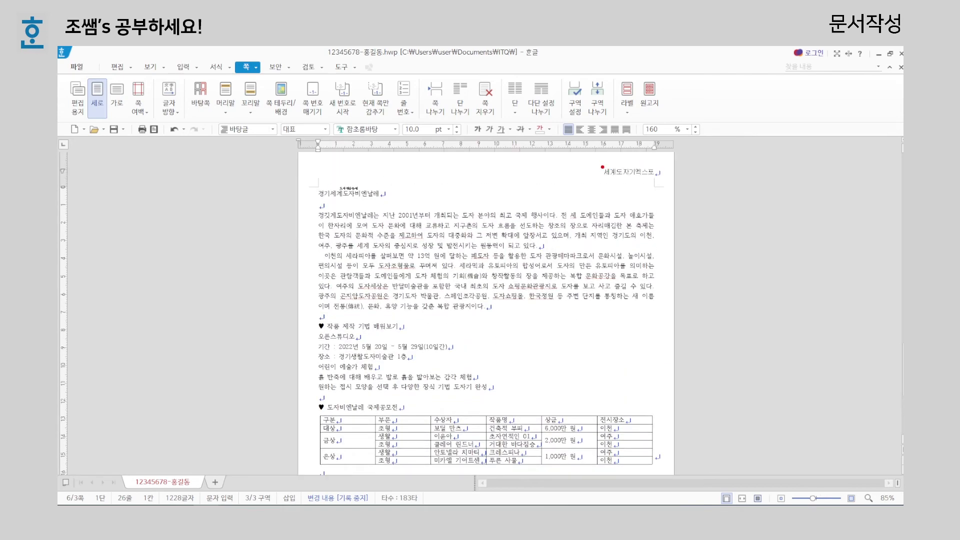
{"action": "mouse_move", "coordinate": [591, 164]}
{"action": "left_mouse_down"}
{"action": "mouse_move", "coordinate": [599, 172]}
{"action": "mouse_move", "coordinate": [606, 159]}
{"action": "left_mouse_up"}
{"action": "mouse_move", "coordinate": [384, 181]}
{"action": "left_mouse_down"}
{"action": "mouse_move", "coordinate": [392, 195]}
{"action": "mouse_move", "coordinate": [402, 176]}
{"action": "left_mouse_up"}
{"action": "left_click_drag", "start_coordinate": [309, 251], "coordinate": [323, 253]}
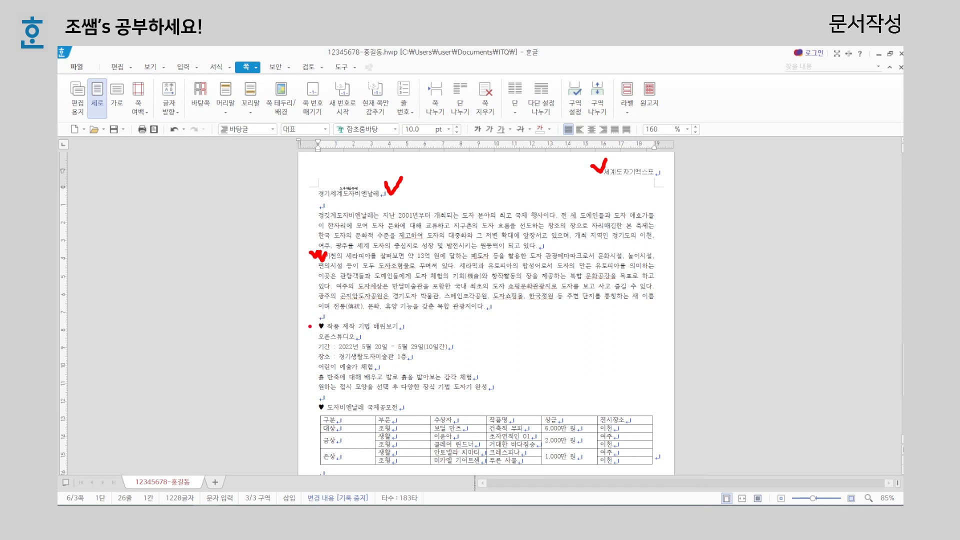
{"action": "left_click_drag", "start_coordinate": [309, 326], "coordinate": [316, 319]}
{"action": "left_click_drag", "start_coordinate": [307, 393], "coordinate": [314, 397]}
{"action": "left_click_drag", "start_coordinate": [309, 417], "coordinate": [321, 411]}
{"action": "key", "text": "Escape"}
{"action": "scroll", "coordinate": [640, 372], "scroll_direction": "down", "scroll_amount": 5}
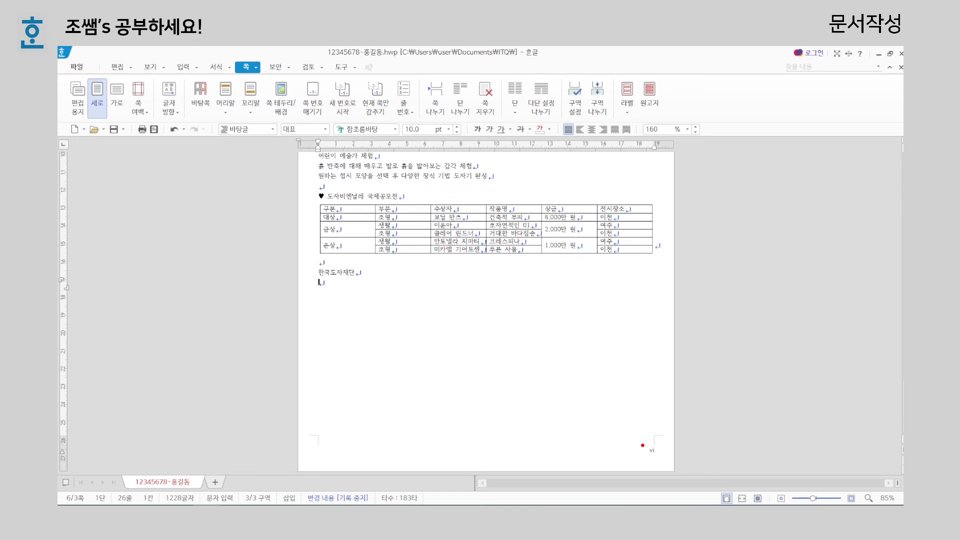
{"action": "left_click_drag", "start_coordinate": [642, 445], "coordinate": [651, 435]}
{"action": "key", "text": "Escape"}
{"action": "scroll", "coordinate": [638, 380], "scroll_direction": "up", "scroll_amount": 5}
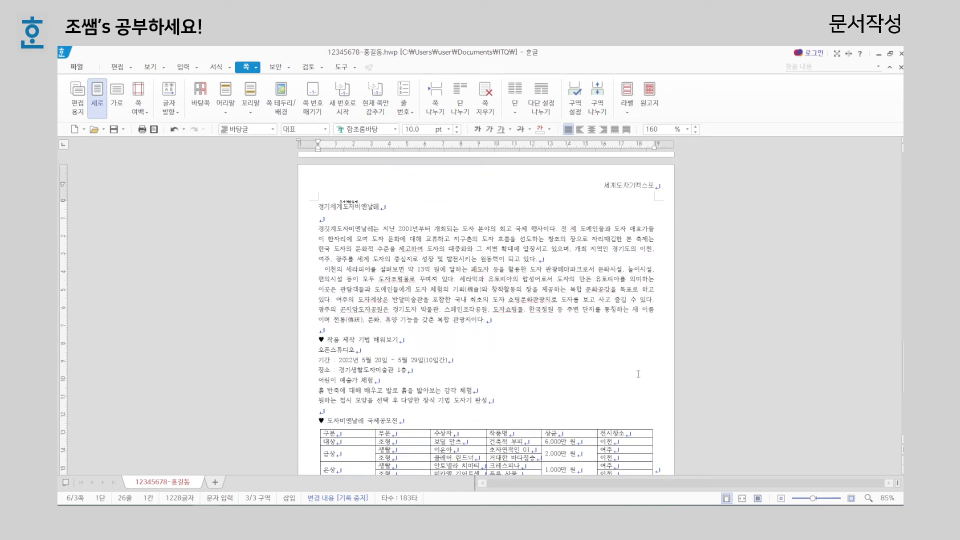
Step: Format the title 경기세계도자비엔날레 in 돋움, 18 pt, bold and centred
{"action": "left_click", "coordinate": [398, 209]}
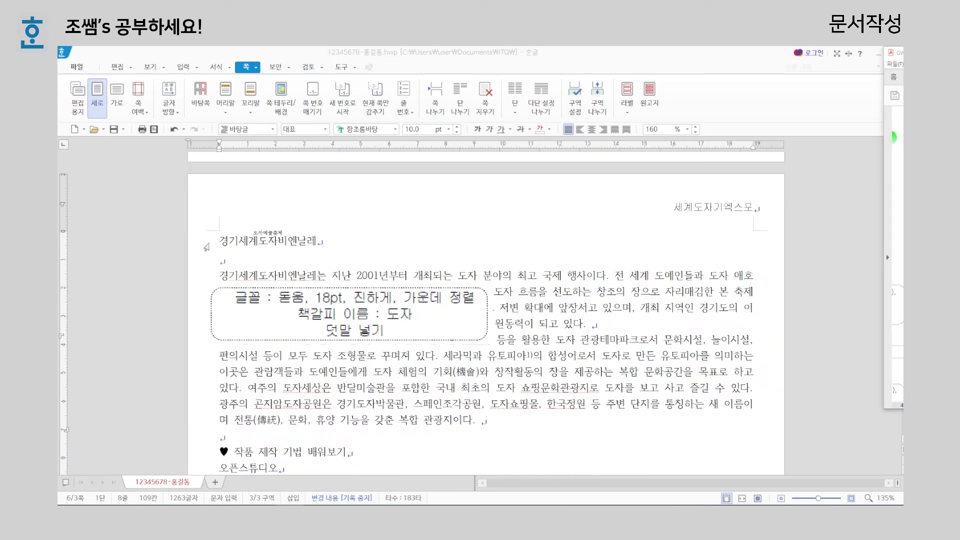
{"action": "left_click", "coordinate": [206, 247]}
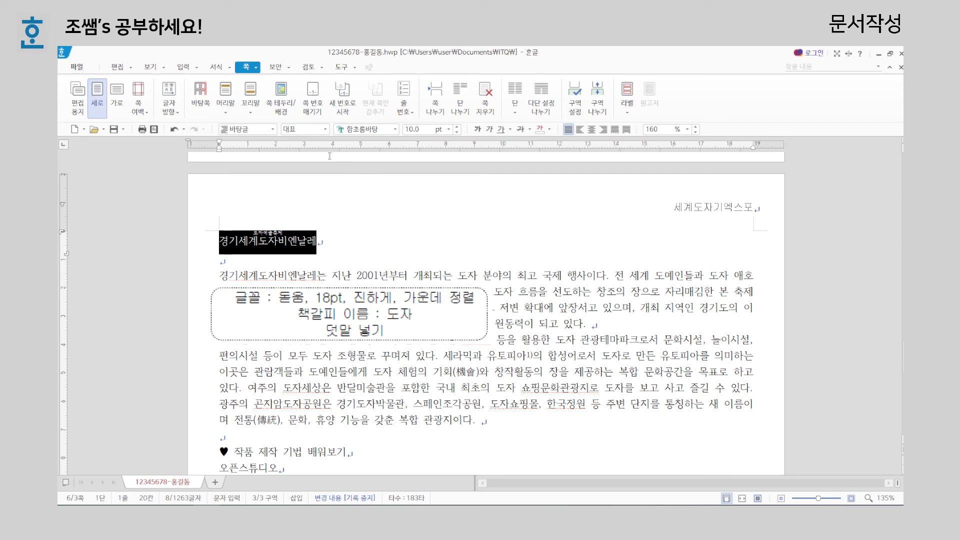
{"action": "left_click", "coordinate": [395, 129]}
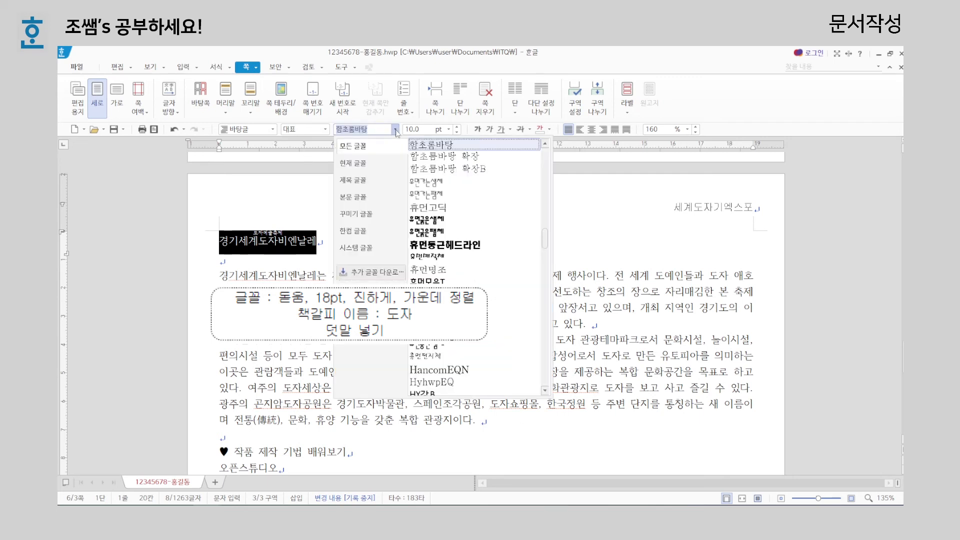
{"action": "type", "text": "돋움"}
{"action": "key", "text": "Return"}
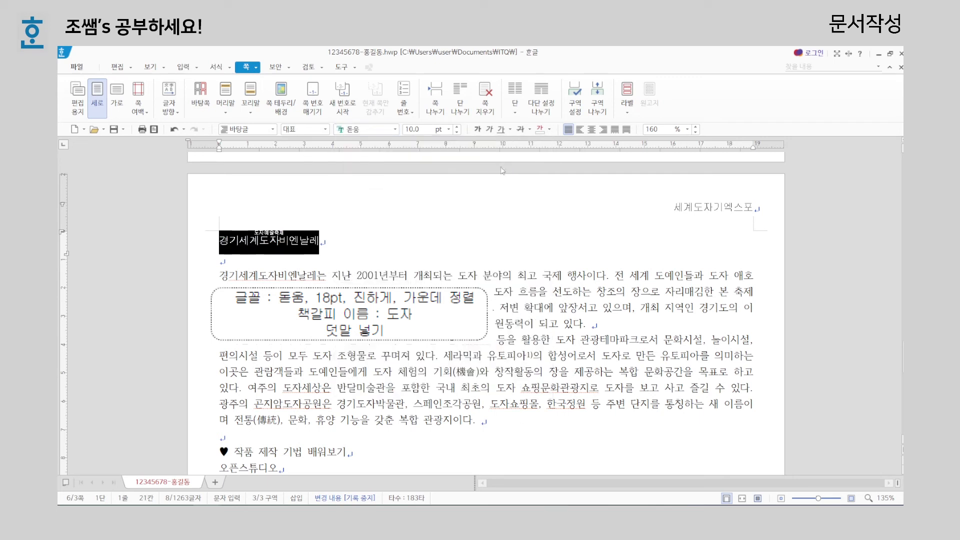
{"action": "left_click", "coordinate": [448, 129]}
{"action": "left_click", "coordinate": [443, 276]}
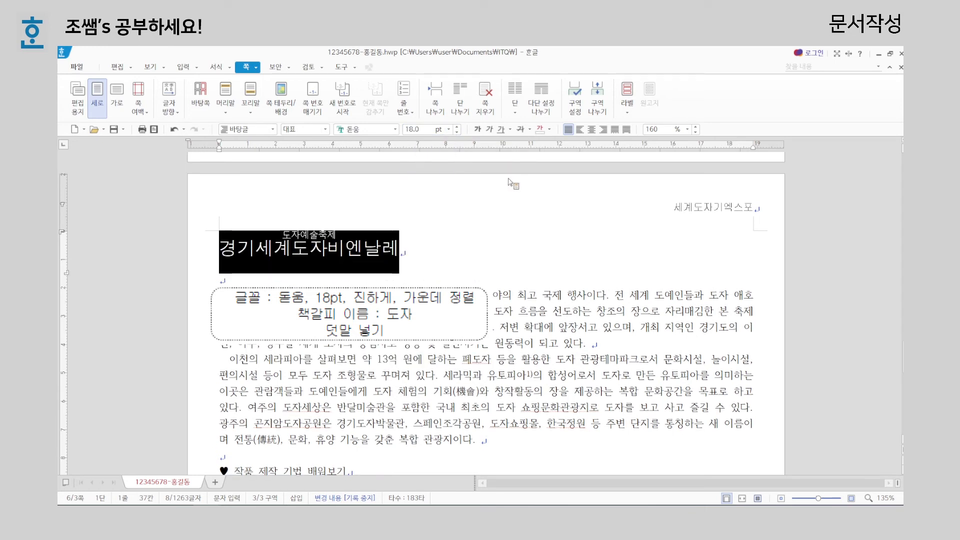
{"action": "left_click", "coordinate": [478, 129]}
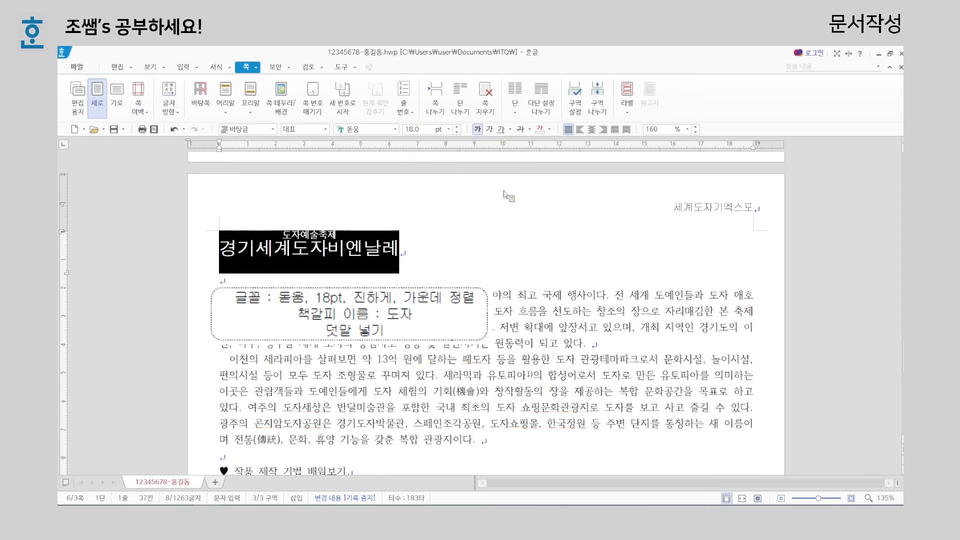
{"action": "left_click", "coordinate": [591, 129]}
{"action": "key", "text": "Escape"}
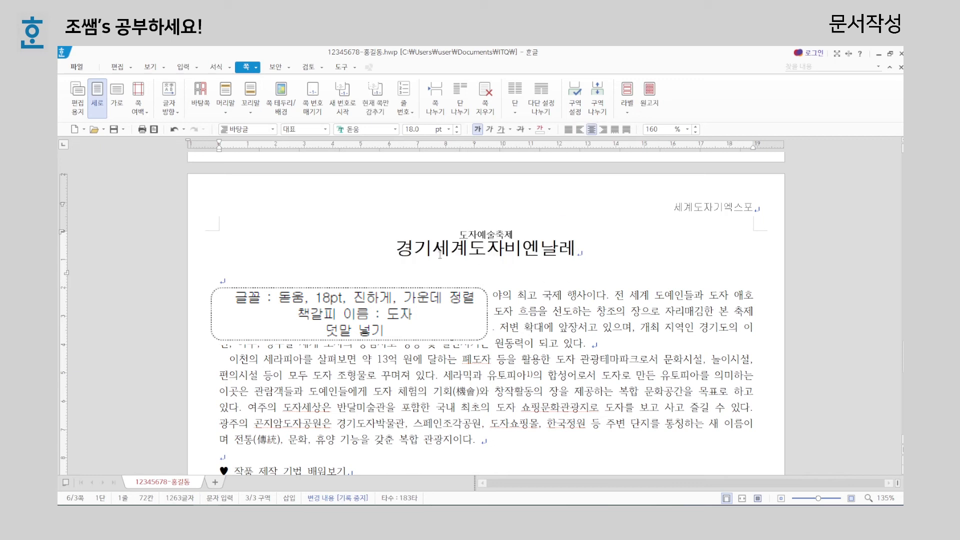
Step: Insert a bookmark (책갈피) named "도자" at the very start of the title
{"action": "left_click", "coordinate": [396, 248]}
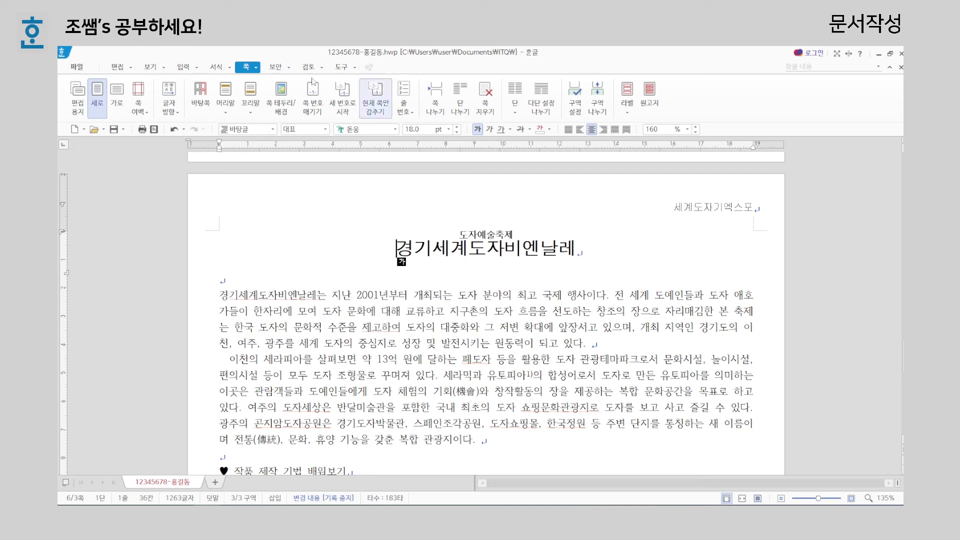
{"action": "left_click", "coordinate": [182, 66]}
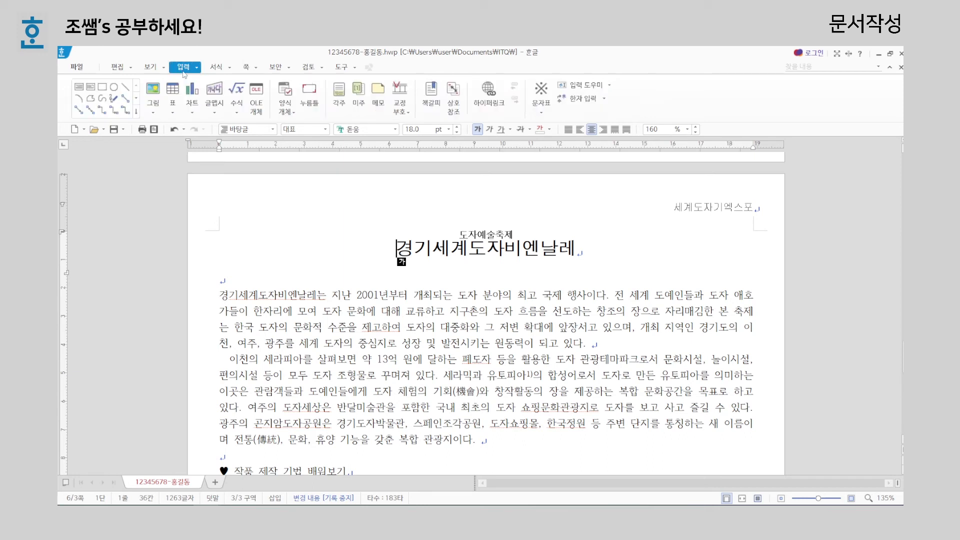
{"action": "left_click", "coordinate": [440, 115]}
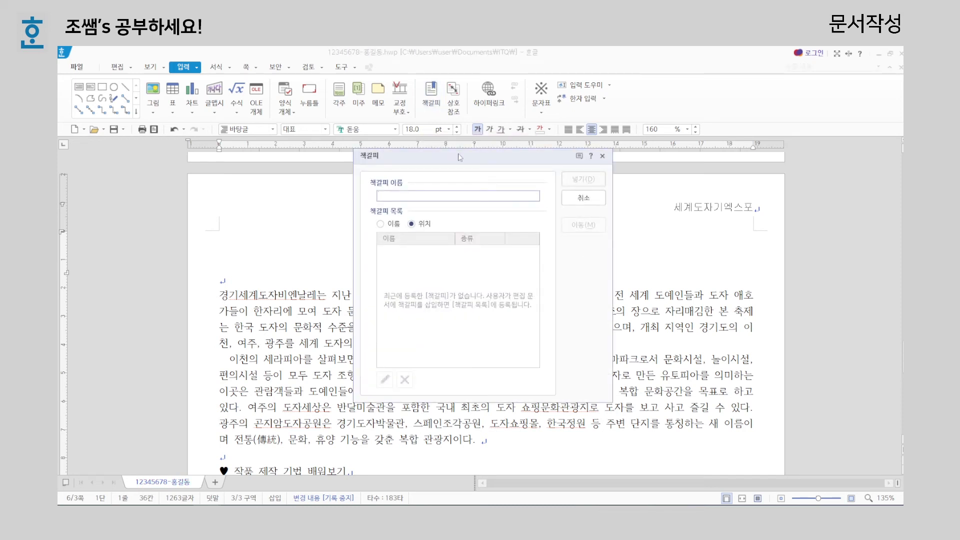
{"action": "left_click_drag", "start_coordinate": [460, 158], "coordinate": [630, 181]}
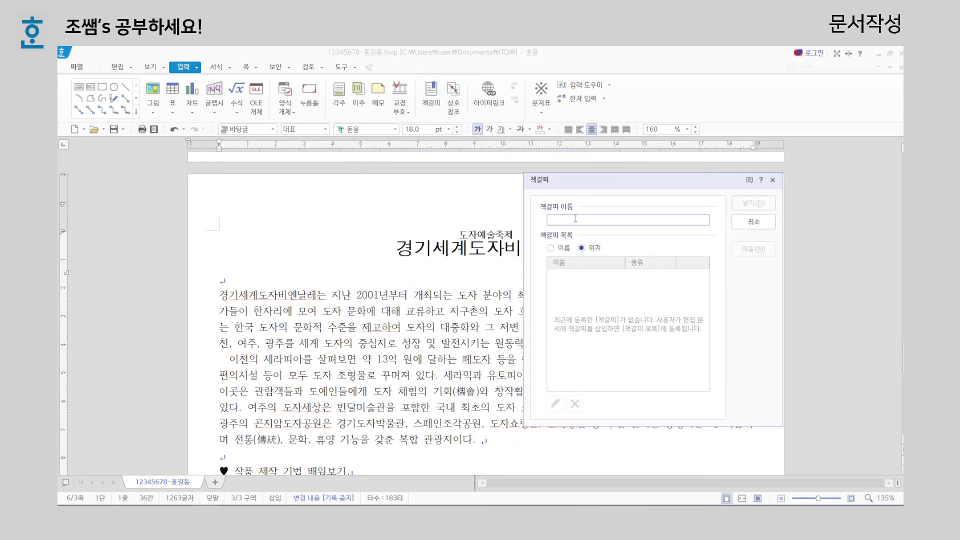
{"action": "type", "text": "도자"}
{"action": "left_click", "coordinate": [752, 203]}
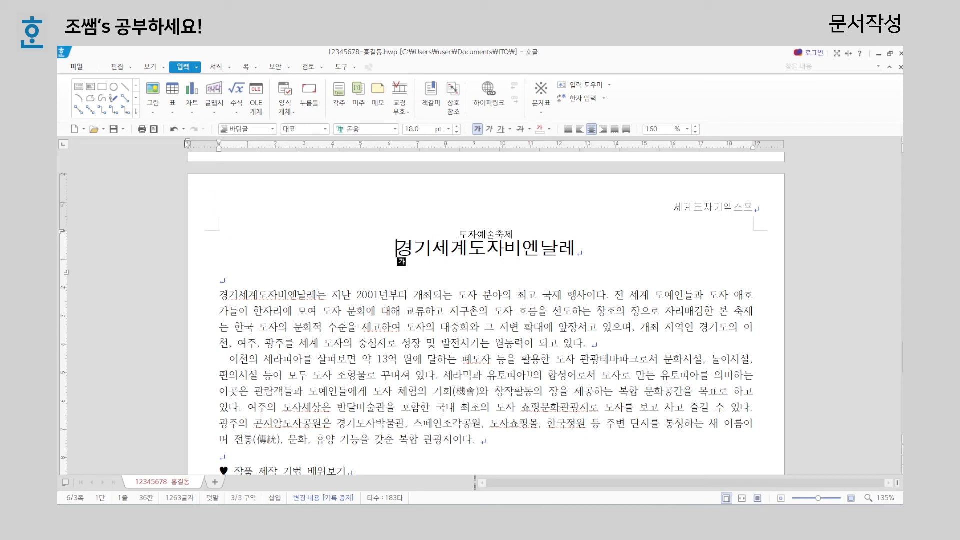
Step: Show the 조판 부호 control marks to check the codes in front of the title, and hide them again
{"action": "left_click", "coordinate": [150, 66]}
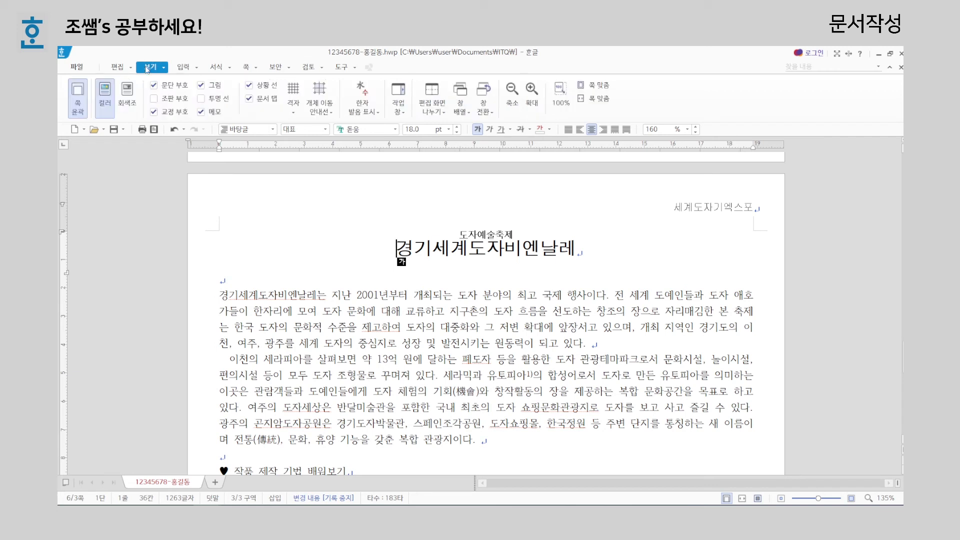
{"action": "left_click", "coordinate": [155, 101]}
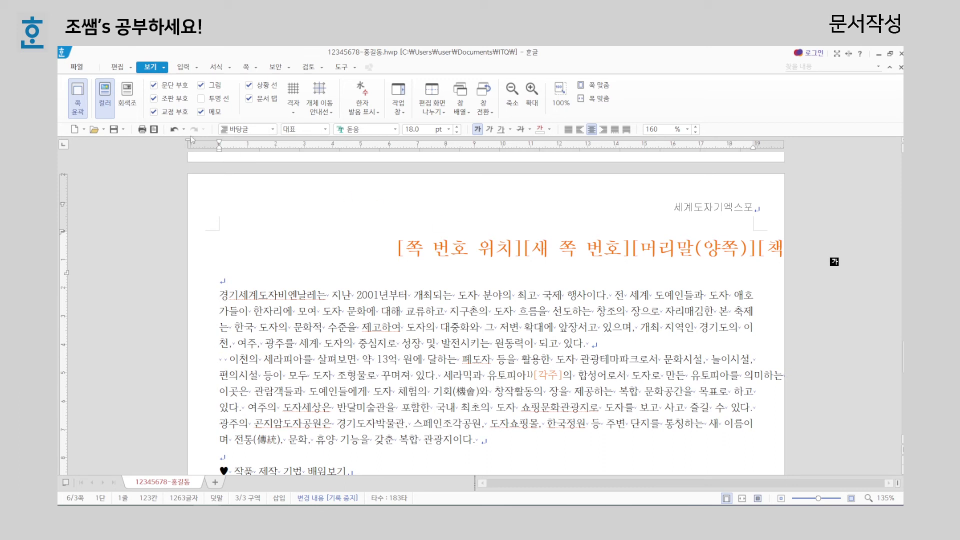
{"action": "left_click", "coordinate": [154, 98]}
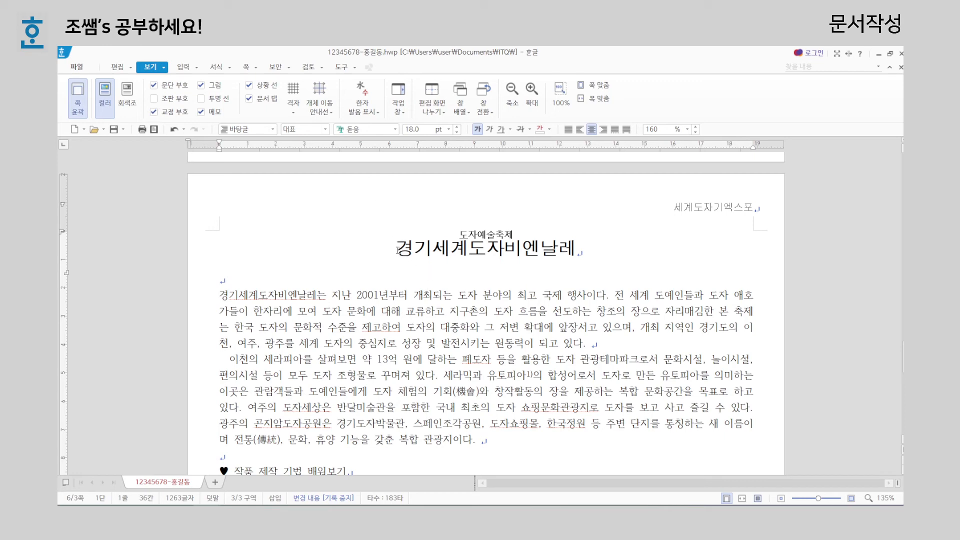
{"action": "left_click", "coordinate": [409, 236]}
Step: Add a hyperlink to the ABC주식회사 logo picture on page 2, targeting the "도자" bookmark in the current document
{"action": "scroll", "coordinate": [441, 315], "scroll_direction": "up", "scroll_amount": 8}
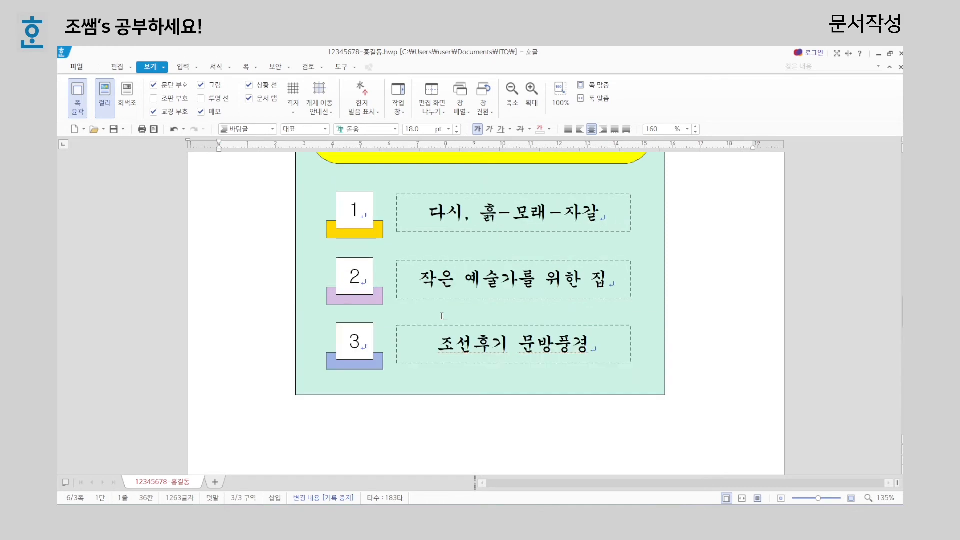
{"action": "scroll", "coordinate": [442, 315], "scroll_direction": "up", "scroll_amount": 3}
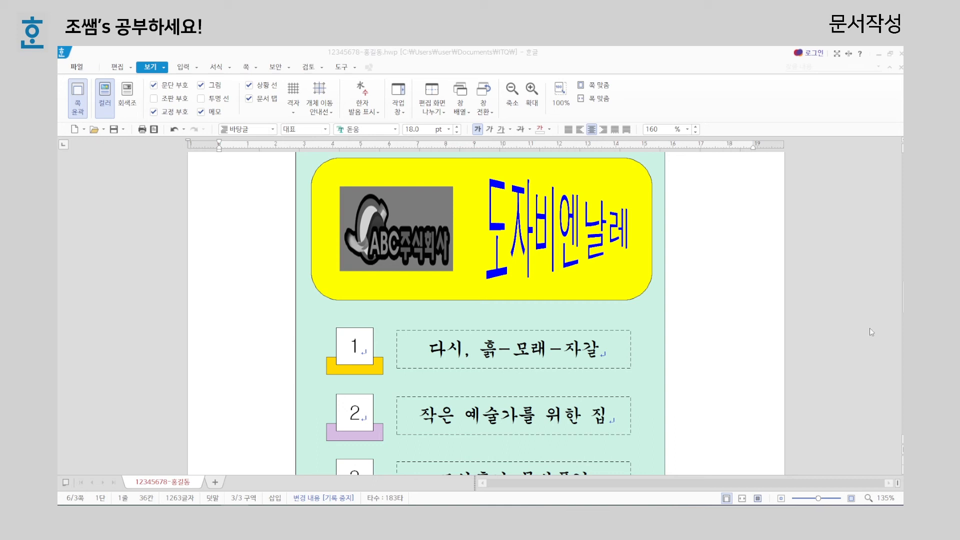
{"action": "left_click", "coordinate": [395, 214]}
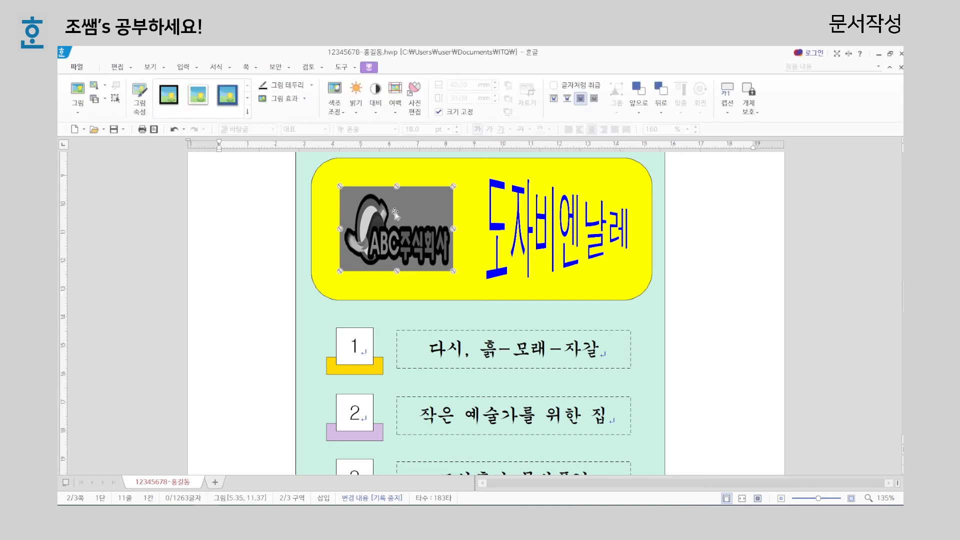
{"action": "left_click", "coordinate": [184, 67]}
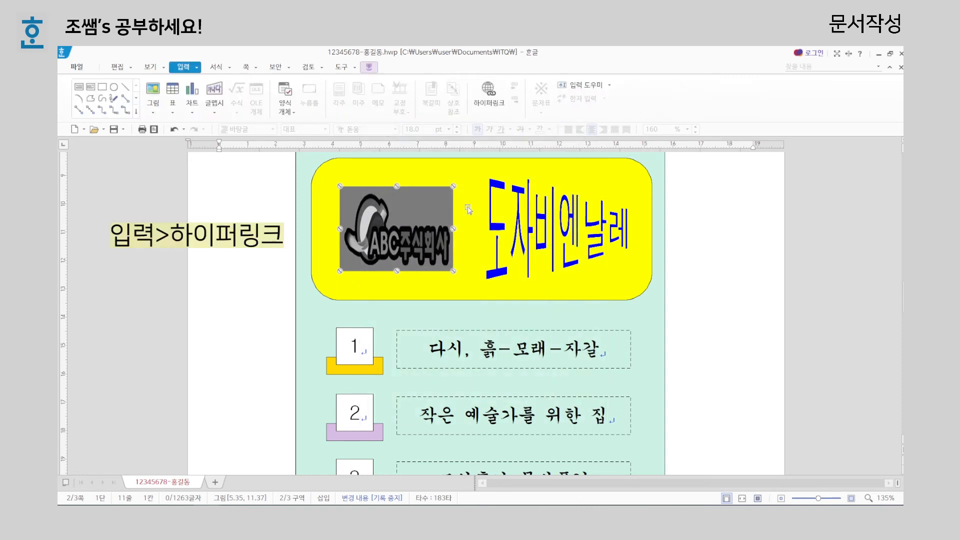
{"action": "right_click", "coordinate": [413, 220]}
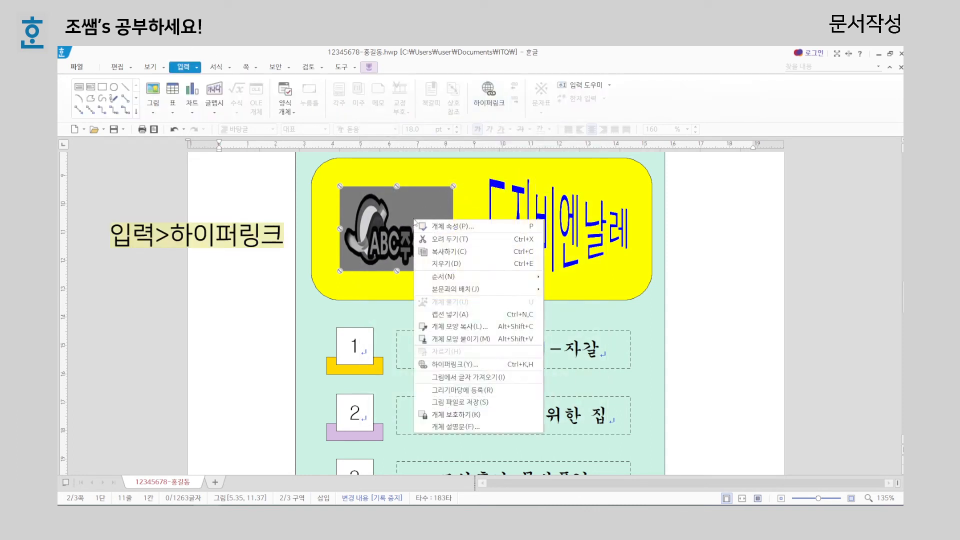
{"action": "left_click", "coordinate": [457, 368]}
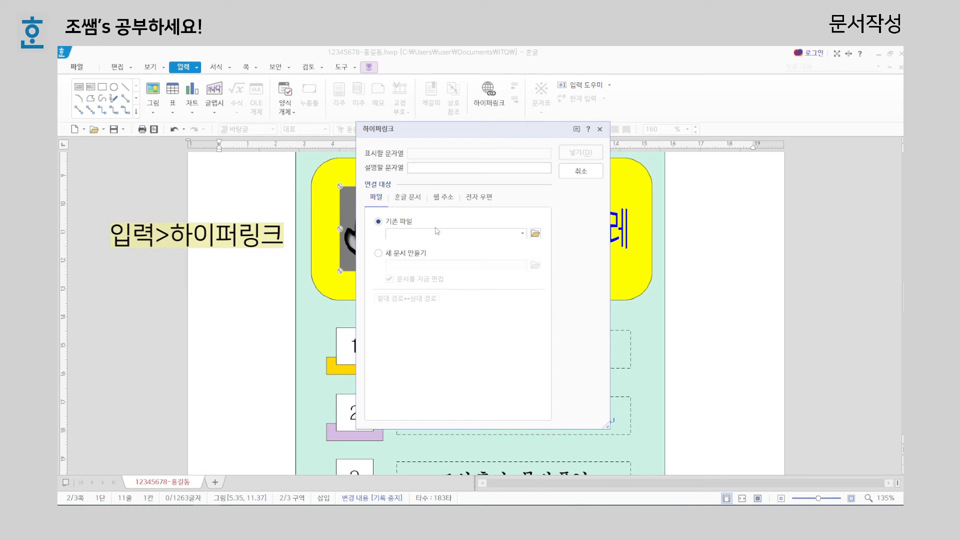
{"action": "left_click", "coordinate": [403, 201]}
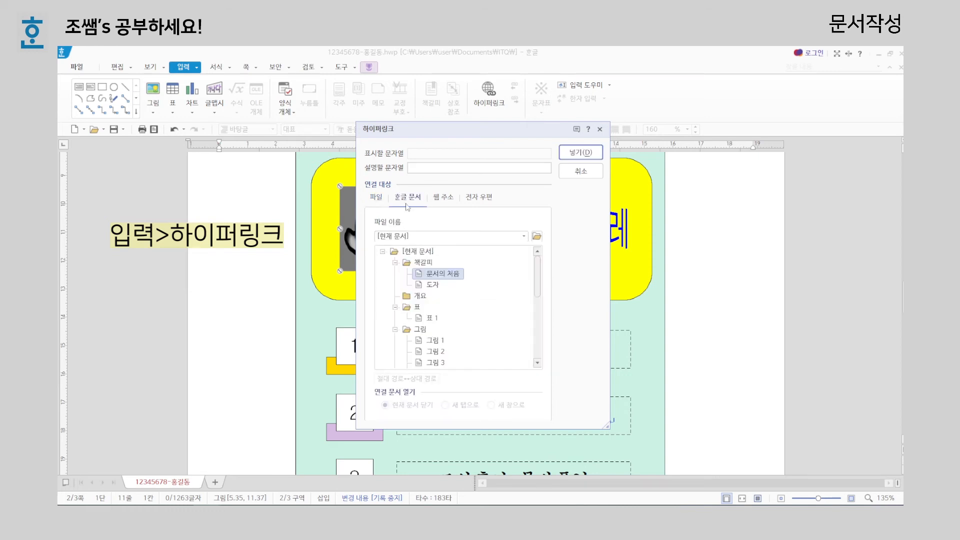
{"action": "left_click", "coordinate": [438, 288]}
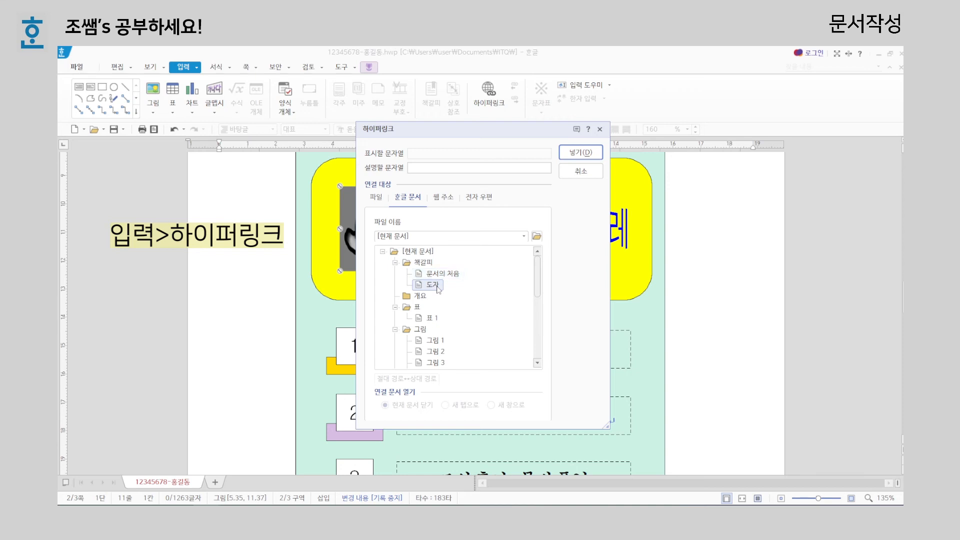
{"action": "left_click", "coordinate": [580, 152]}
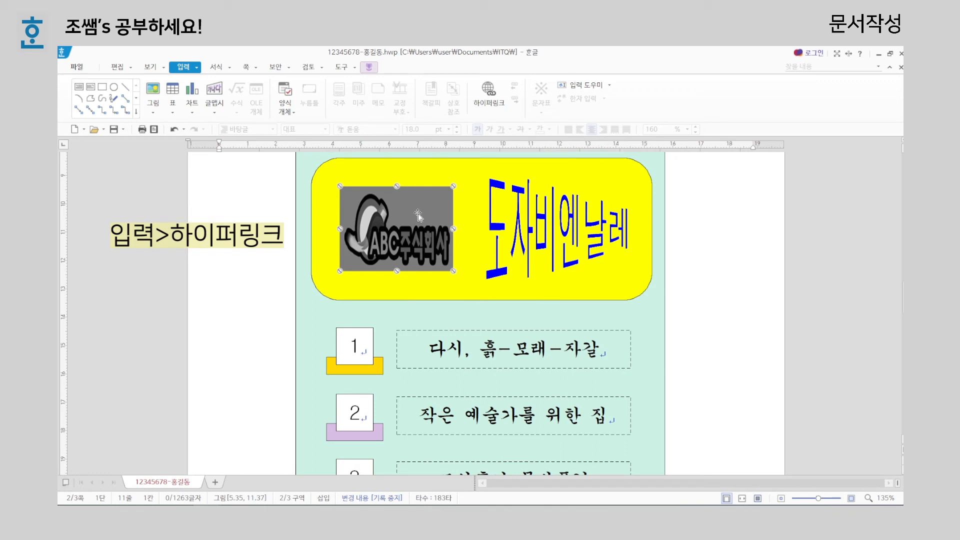
Step: Follow the logo picture's hyperlink to test the jump to the bookmarked title 경기세계도자비엔날레
{"action": "mouse_move", "coordinate": [418, 215]}
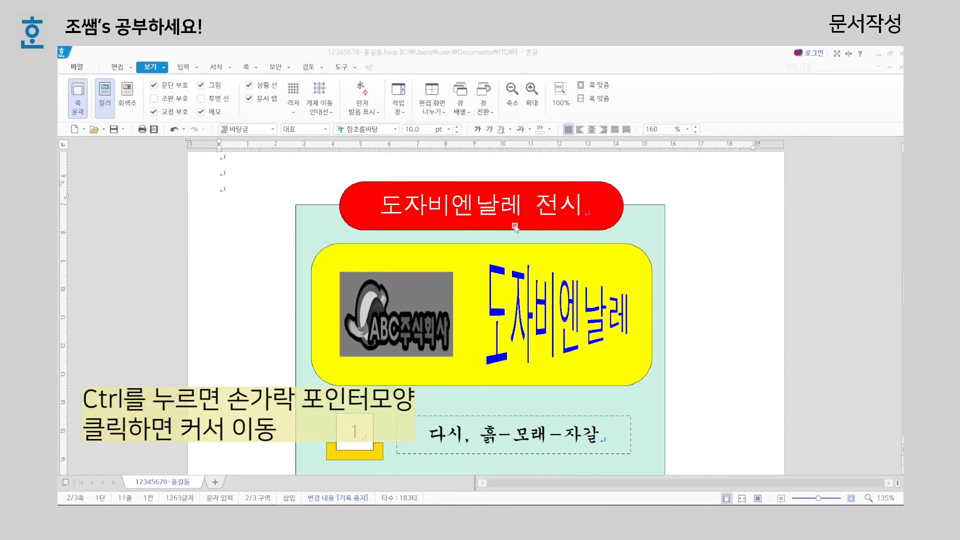
{"action": "left_click", "coordinate": [405, 314], "text": "ctrl"}
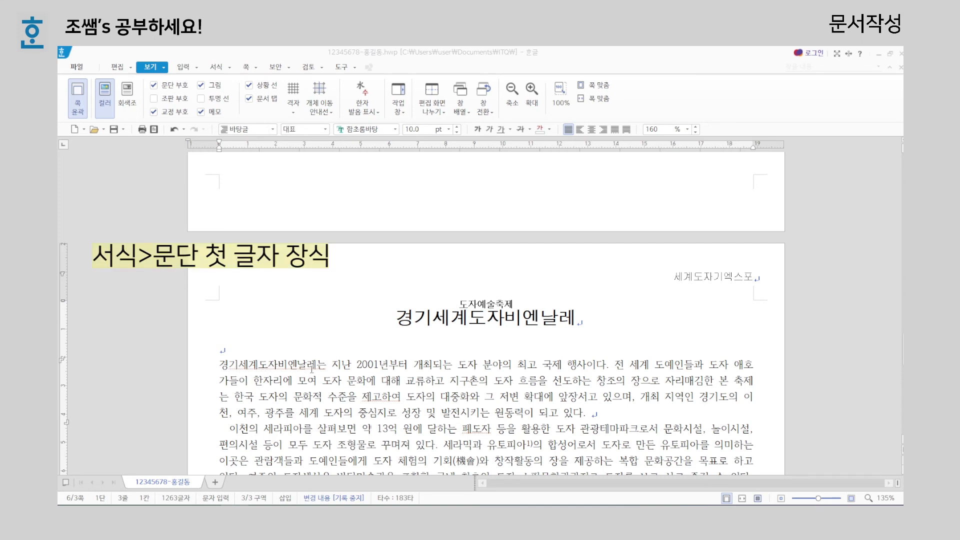
Step: Decorate the first letter 경 of the first body paragraph as a 2줄 drop cap in 궁서 with a yellow face colour
{"action": "left_click", "coordinate": [219, 366]}
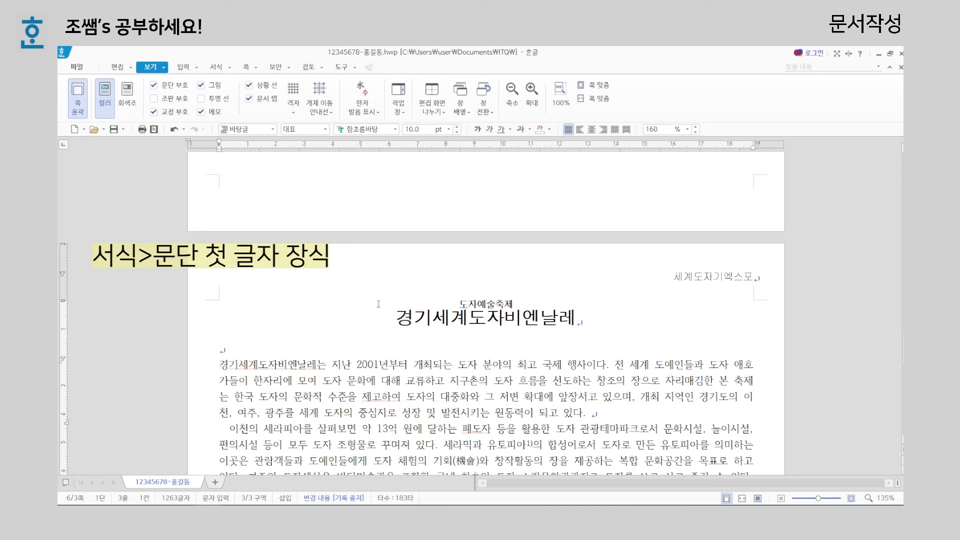
{"action": "left_click", "coordinate": [220, 70]}
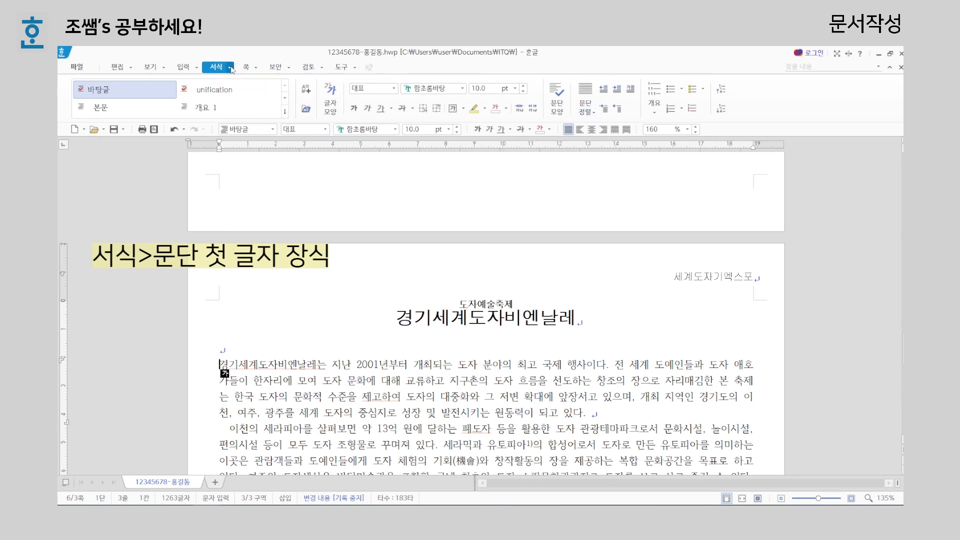
{"action": "left_click", "coordinate": [230, 67]}
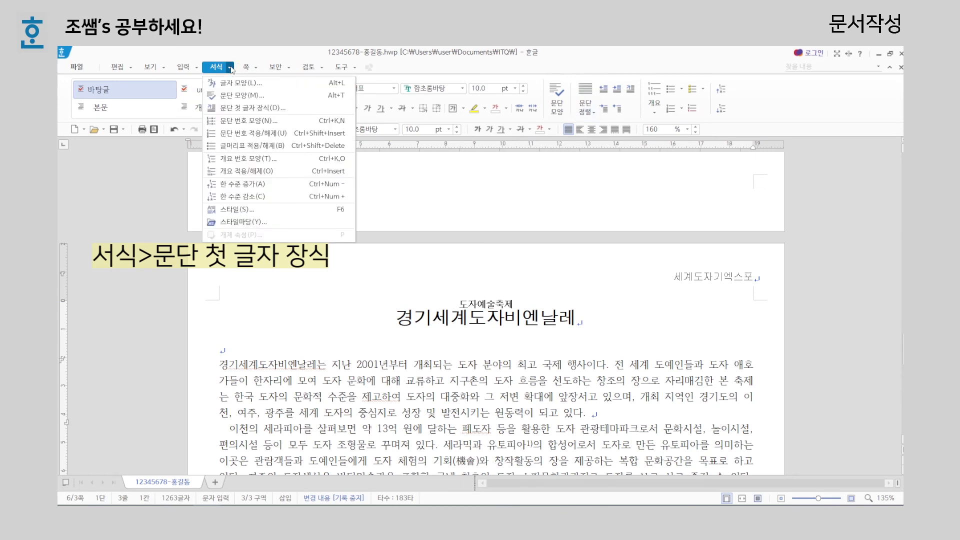
{"action": "left_click", "coordinate": [232, 108]}
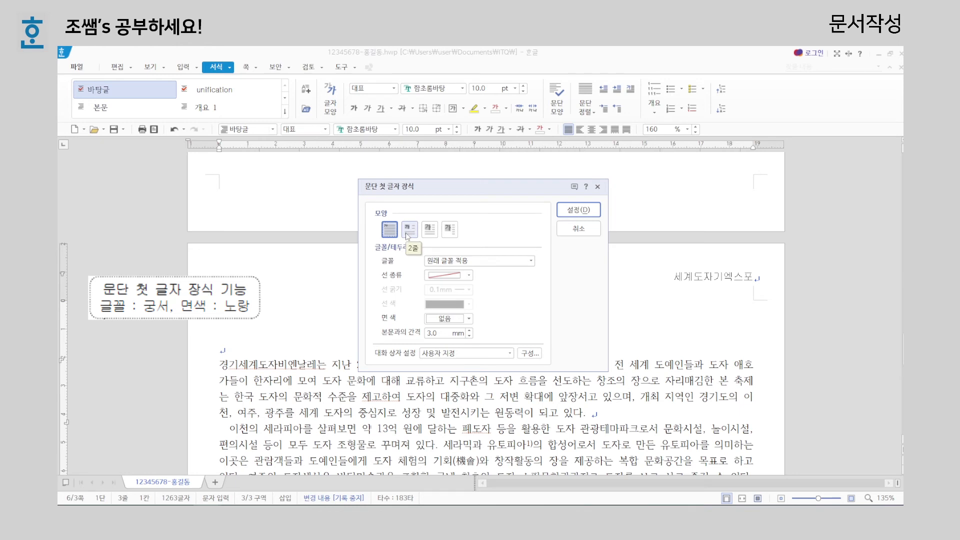
{"action": "left_click", "coordinate": [407, 234]}
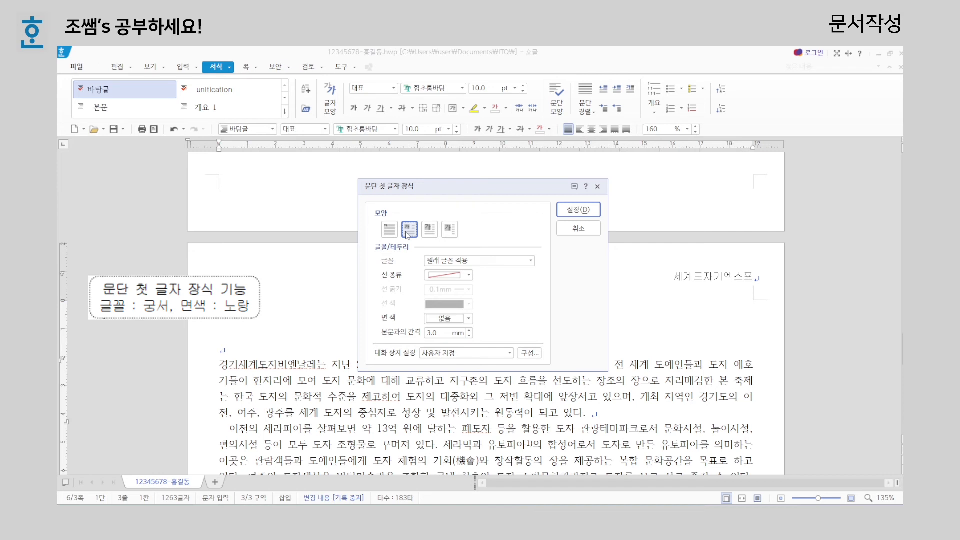
{"action": "left_click", "coordinate": [532, 263]}
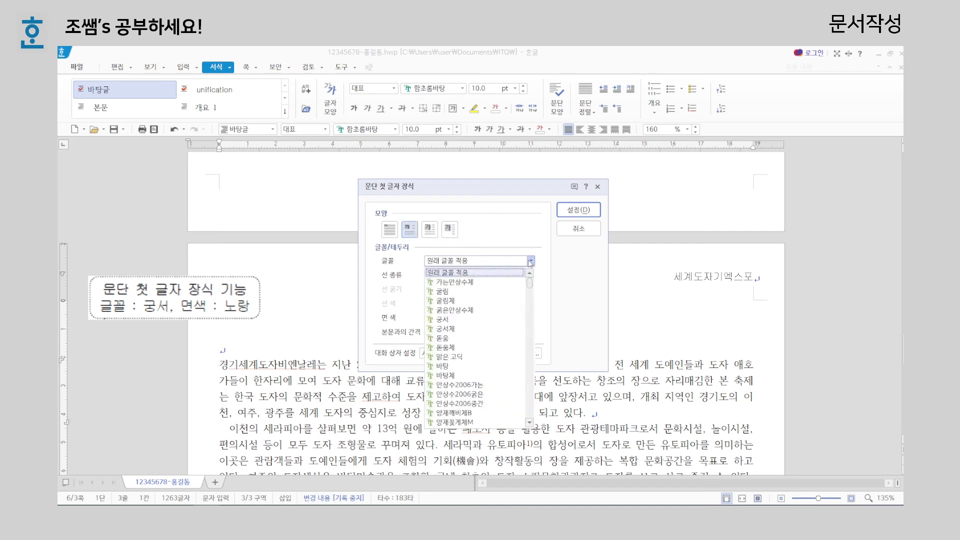
{"action": "left_click", "coordinate": [504, 320]}
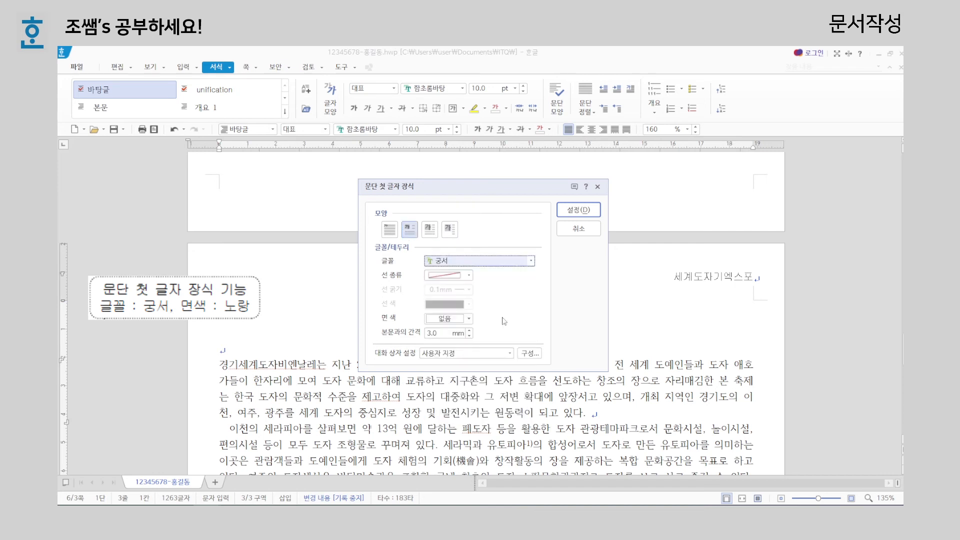
{"action": "left_click", "coordinate": [469, 319]}
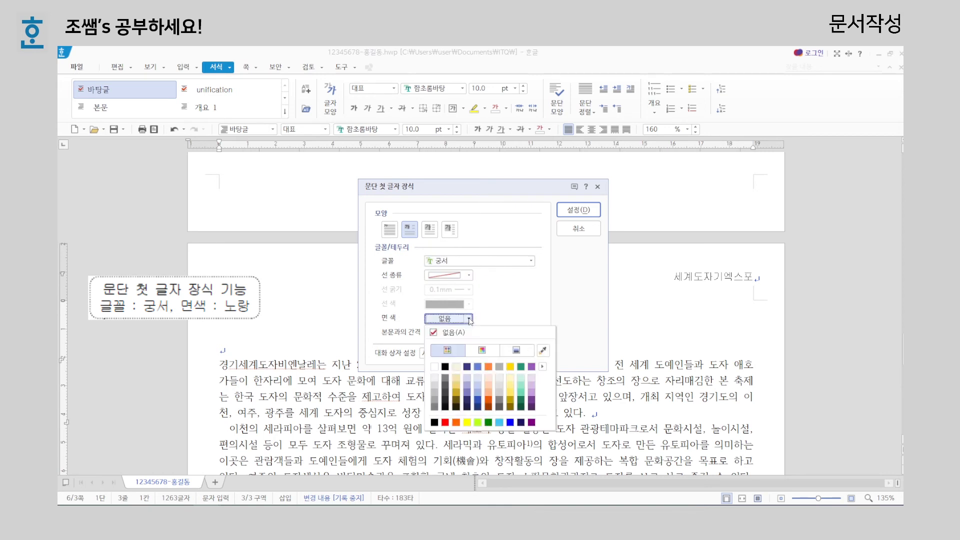
{"action": "left_click", "coordinate": [467, 423]}
{"action": "left_click", "coordinate": [576, 211]}
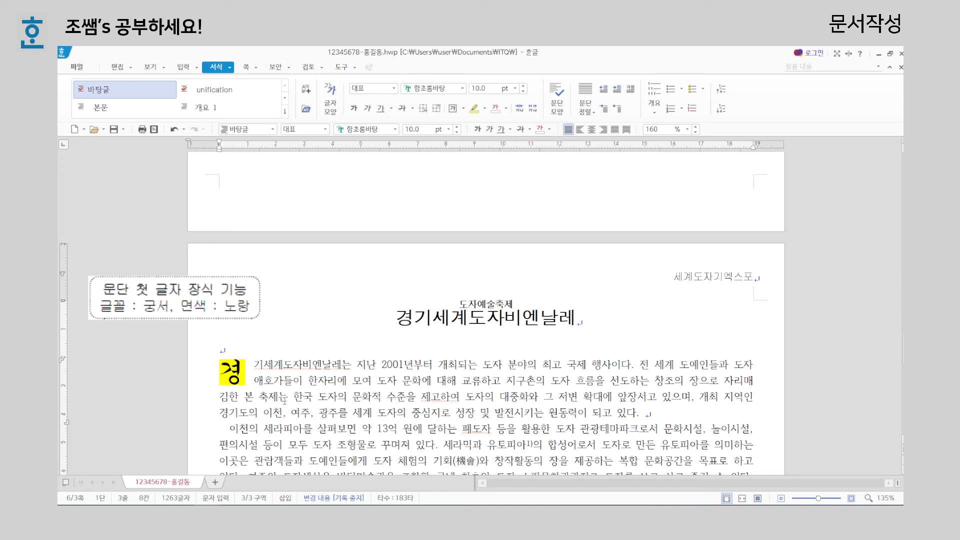
{"action": "key", "text": "Hangul"}
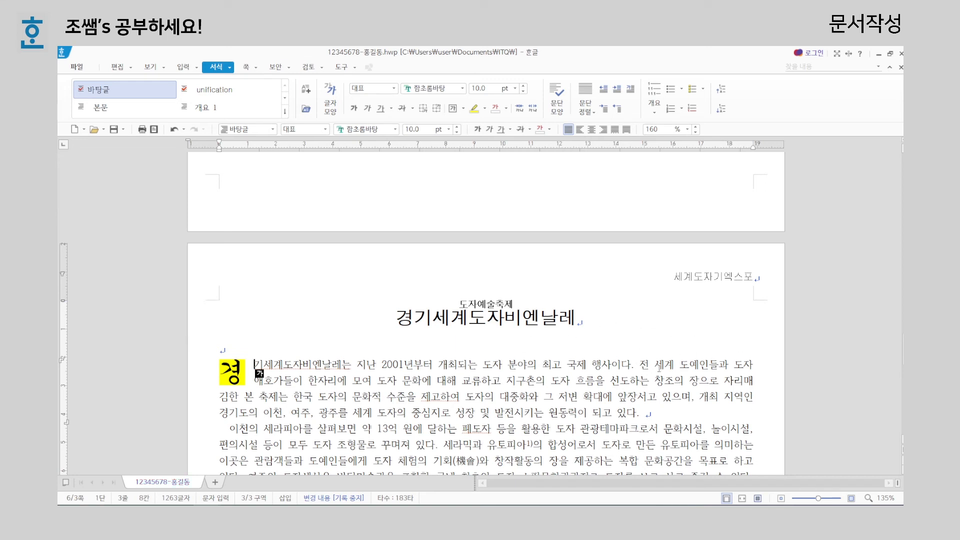
Step: Insert the picture 그림5 from the ITQ Picture folder beside the body text, drawn about 58 × 77 mm
{"action": "scroll", "coordinate": [670, 395], "scroll_direction": "down", "scroll_amount": 3}
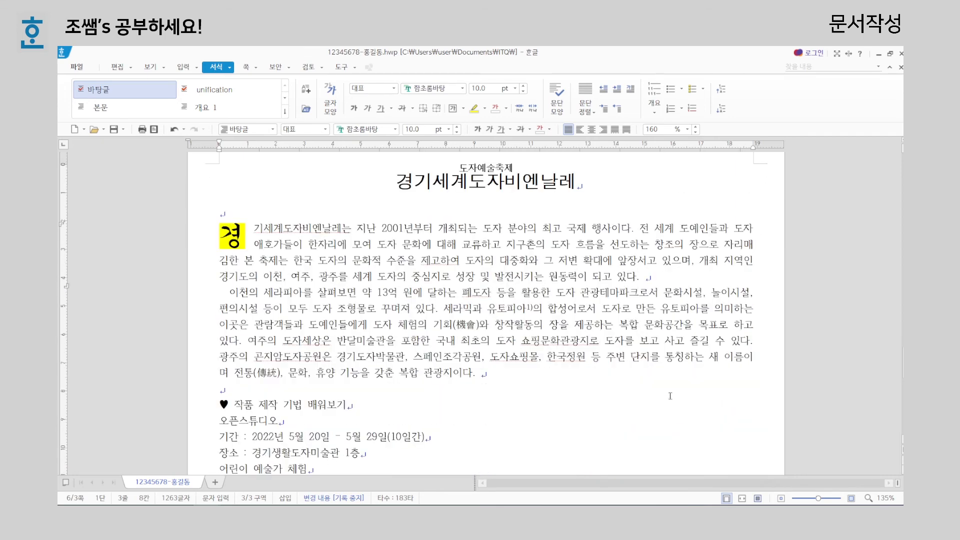
{"action": "left_click", "coordinate": [183, 67]}
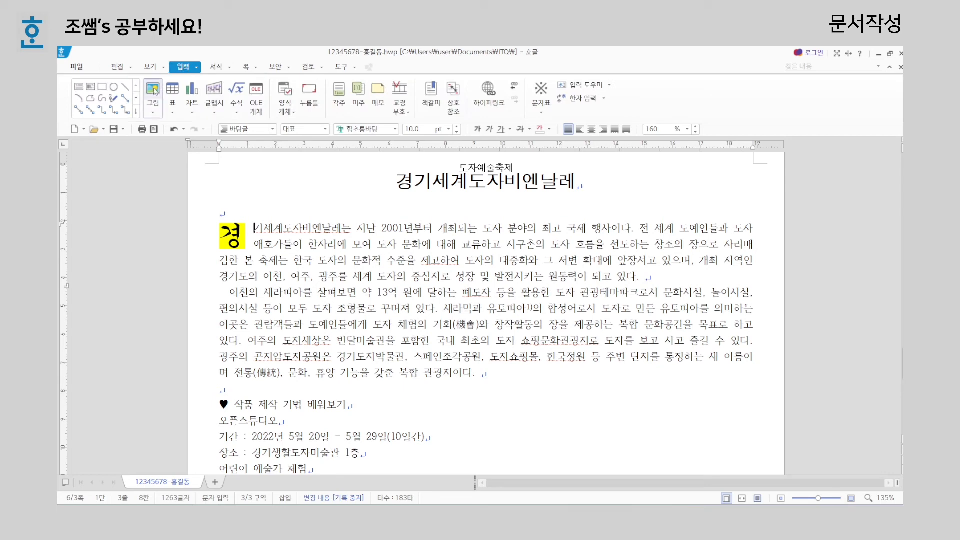
{"action": "key", "text": "ctrl+n"}
{"action": "key", "text": "i"}
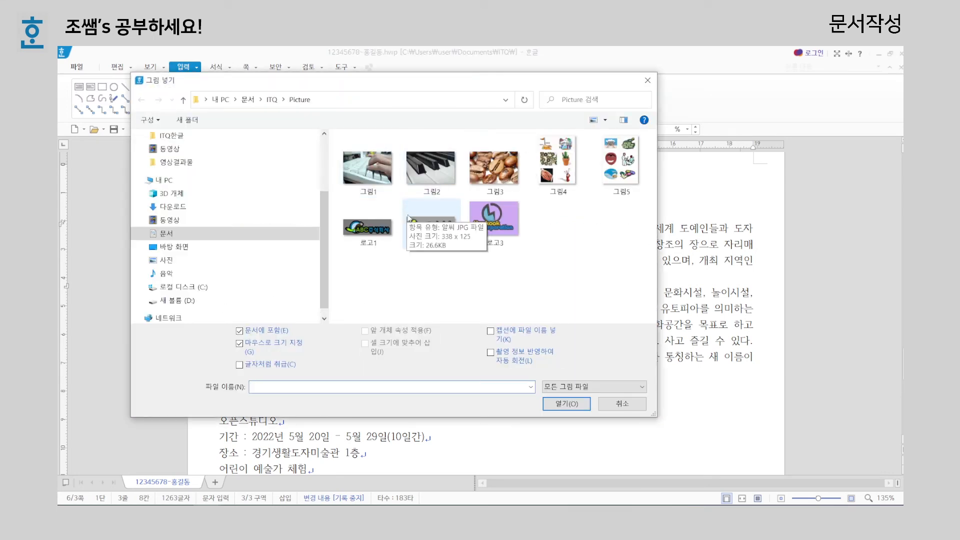
{"action": "left_click", "coordinate": [616, 167]}
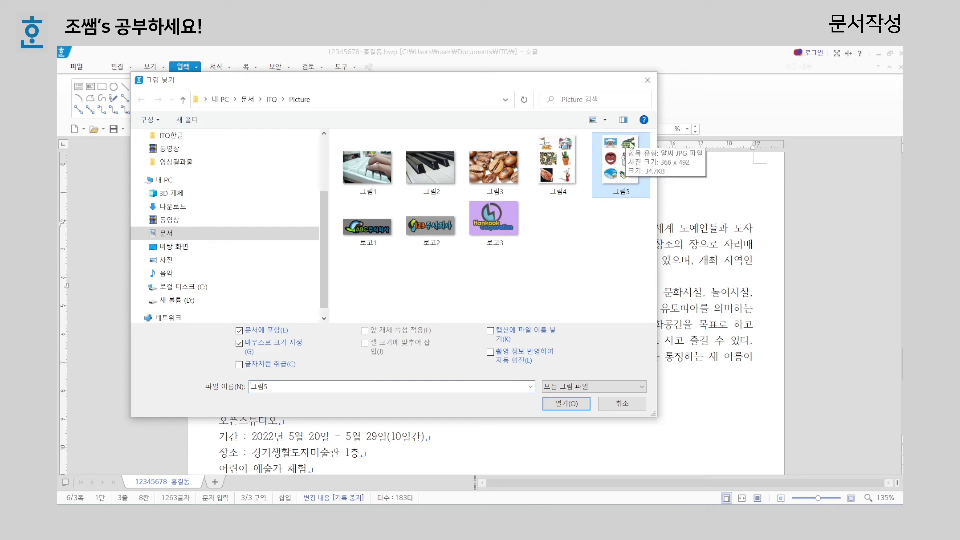
{"action": "left_click", "coordinate": [565, 406]}
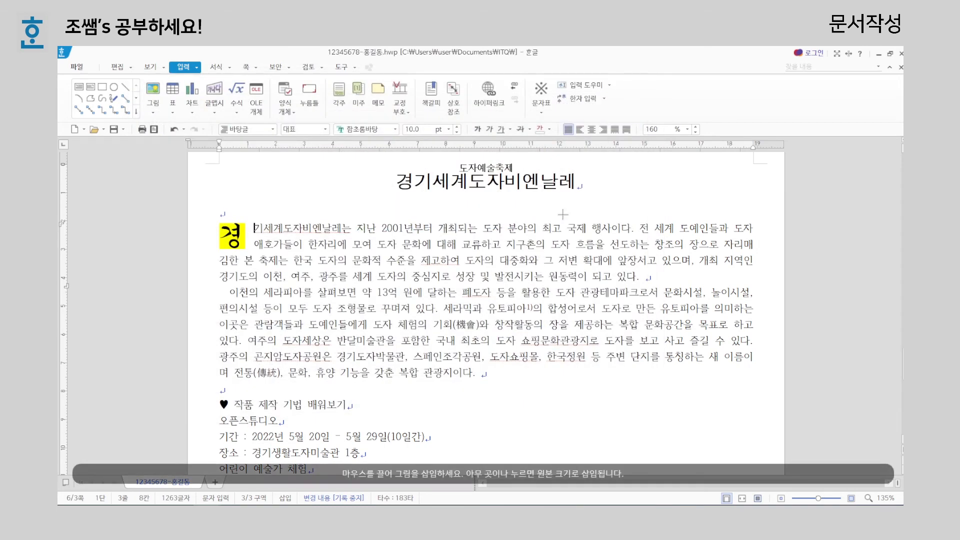
{"action": "left_click_drag", "start_coordinate": [571, 210], "coordinate": [733, 377]}
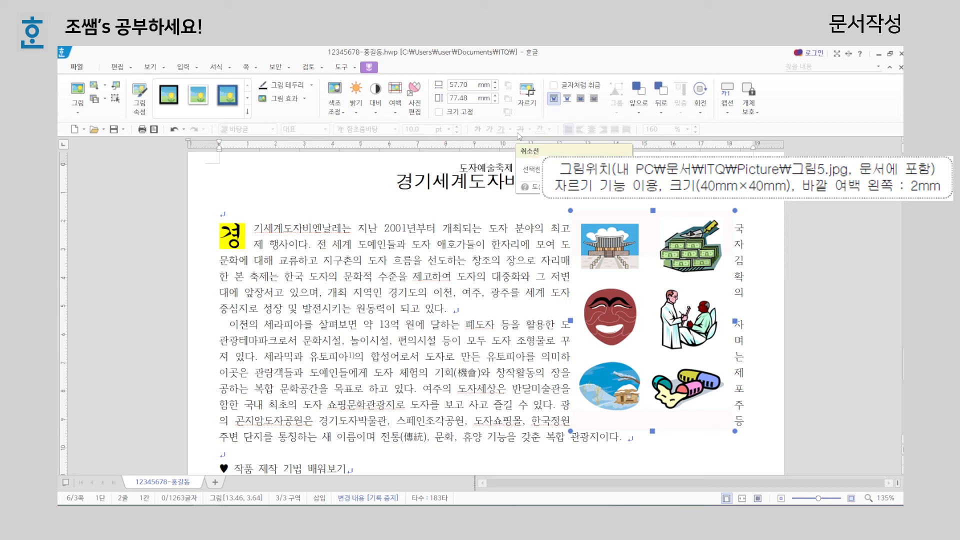
Step: Crop the picture to the stacked-bricks-and-trowel clip art in its upper right corner, about 25 × 24 mm
{"action": "left_click", "coordinate": [527, 95]}
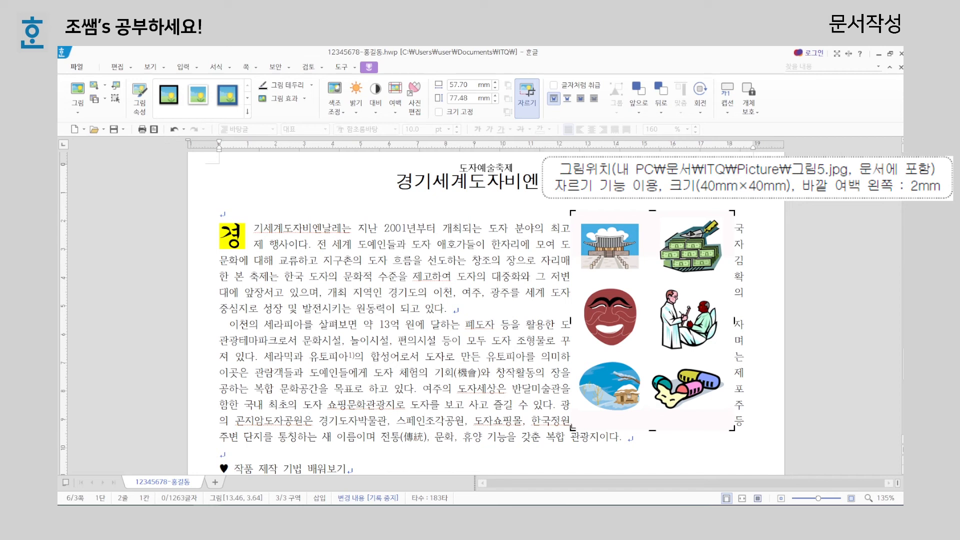
{"action": "left_click_drag", "start_coordinate": [573, 428], "coordinate": [657, 280]}
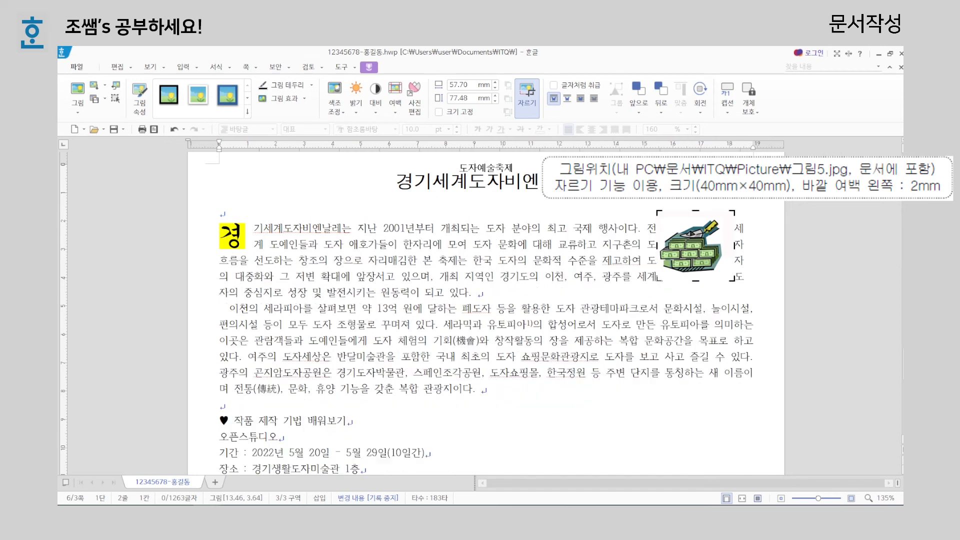
{"action": "left_click_drag", "start_coordinate": [731, 214], "coordinate": [729, 215]}
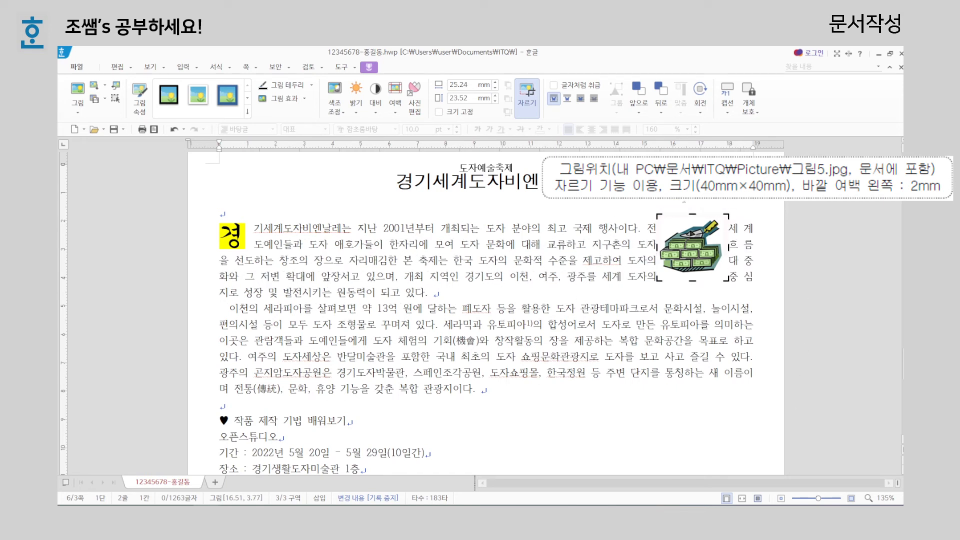
Step: Set the cropped picture's width and height to 40 mm each and fix its size (크기 고정)
{"action": "double_click", "coordinate": [689, 254]}
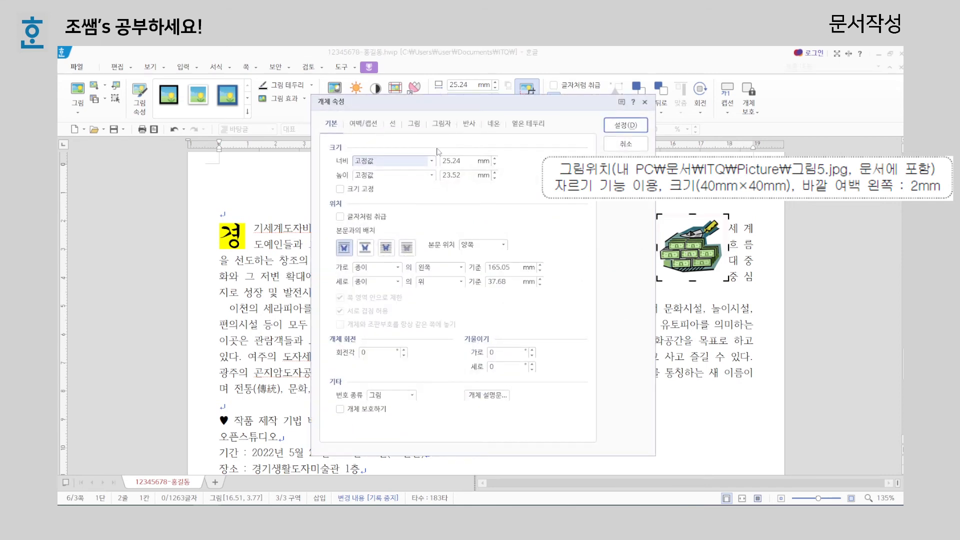
{"action": "left_click", "coordinate": [447, 159]}
{"action": "double_click", "coordinate": [447, 159]}
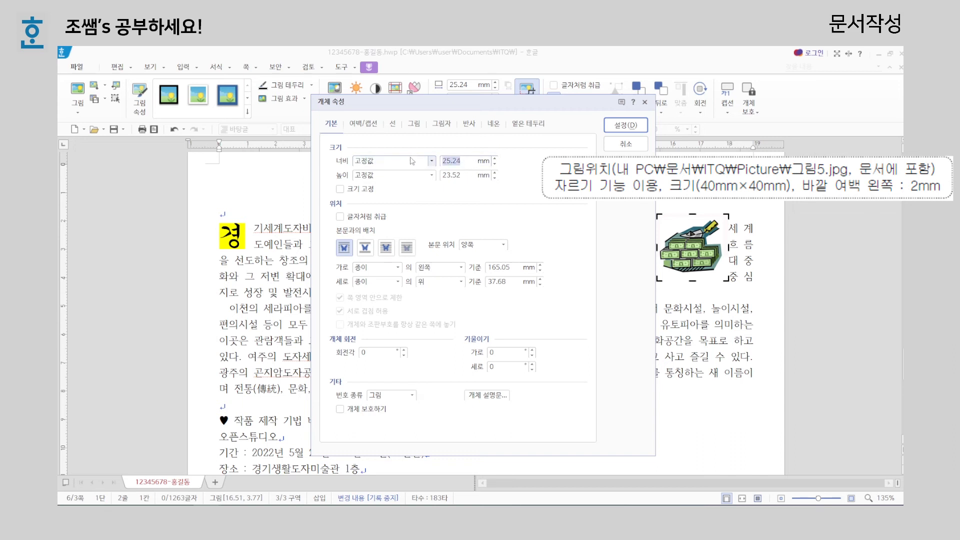
{"action": "type", "text": "40"}
{"action": "key", "text": "Tab"}
{"action": "type", "text": "40"}
{"action": "left_click", "coordinate": [340, 190]}
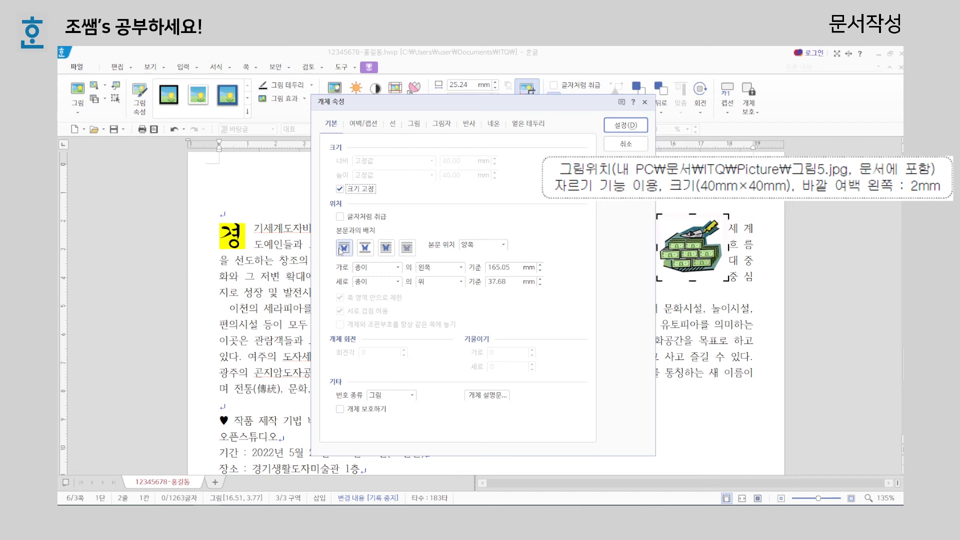
Step: Set the picture's outer left margin to 2 mm and apply the object properties
{"action": "left_click", "coordinate": [361, 124]}
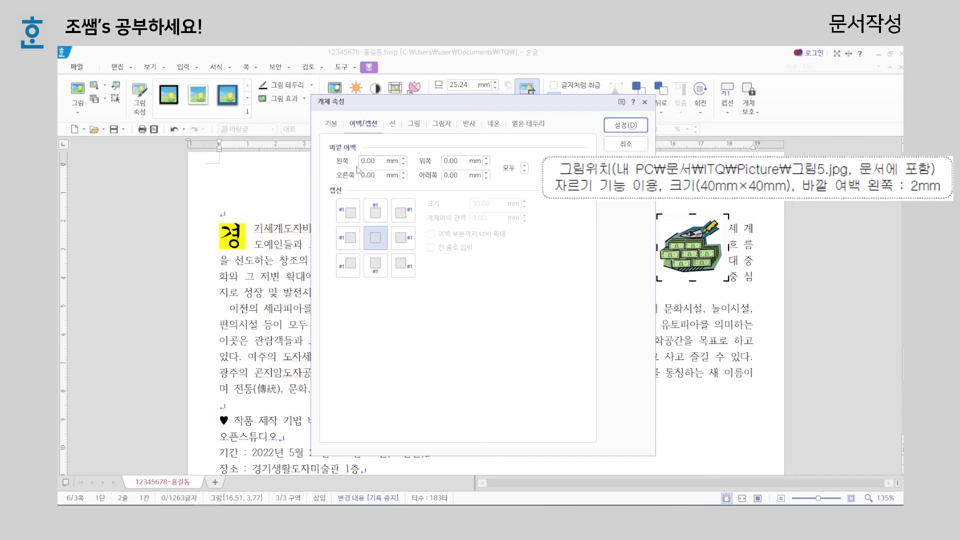
{"action": "left_click", "coordinate": [403, 158]}
{"action": "left_click_drag", "start_coordinate": [578, 104], "coordinate": [522, 105]}
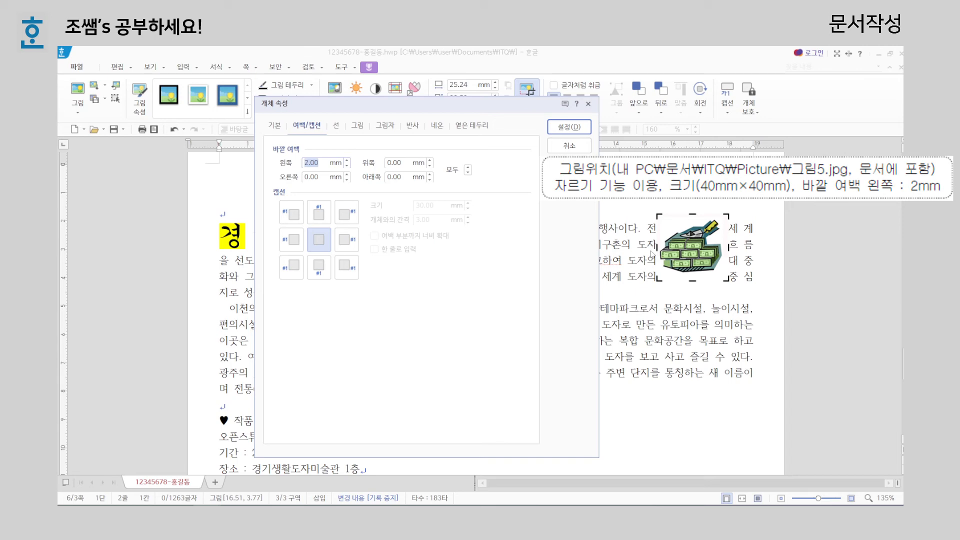
{"action": "left_click", "coordinate": [569, 128]}
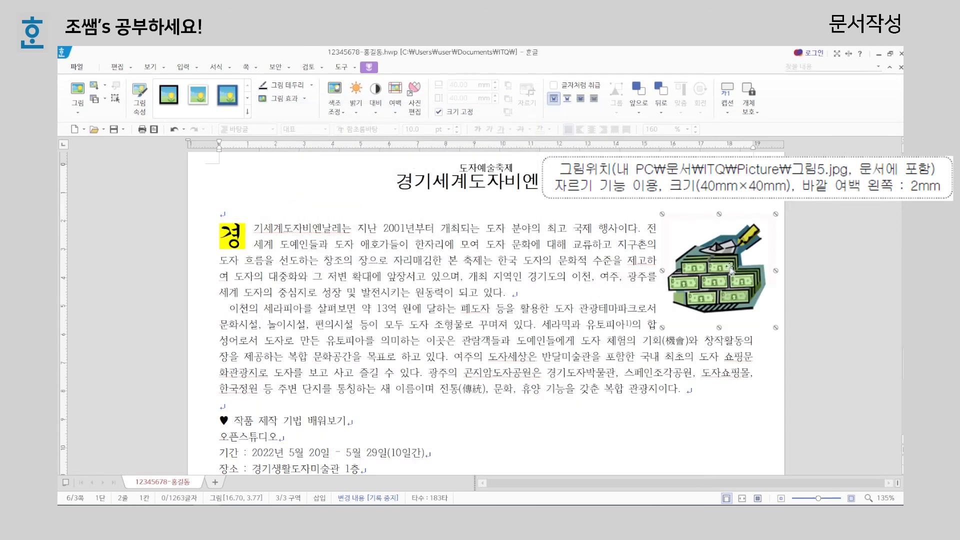
Step: Position the picture at the right edge of the text area, beside the first two body paragraphs
{"action": "left_click_drag", "start_coordinate": [730, 270], "coordinate": [726, 280]}
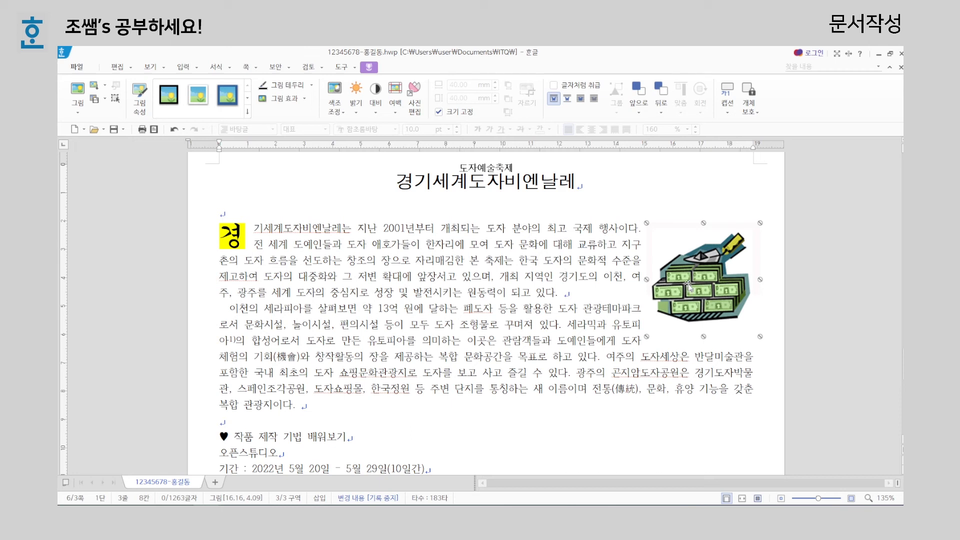
{"action": "key", "text": "Left"}
{"action": "key", "text": "Left"}
{"action": "key", "text": "Left"}
{"action": "key", "text": "Left"}
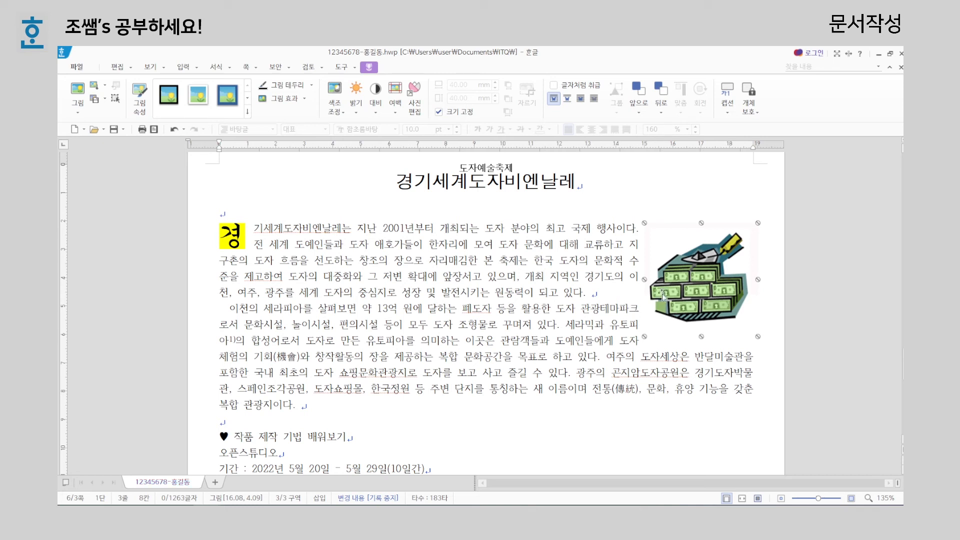
{"action": "left_click_drag", "start_coordinate": [662, 297], "coordinate": [658, 297]}
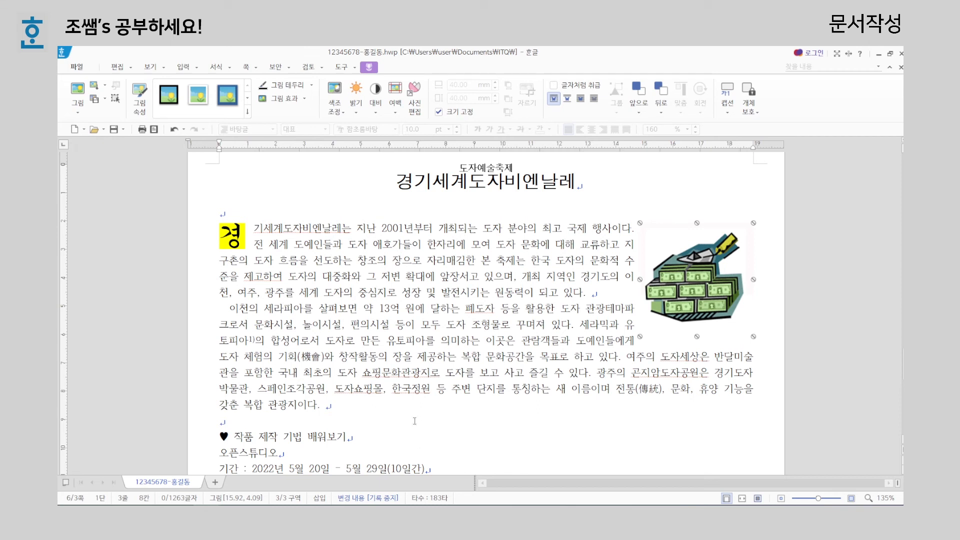
Step: Remove the footnote after 유토피아 and insert a new one there reading "인간이 생각할 수 있는 최선의 상태를 갖춘 완전한 사회"
{"action": "key", "text": "ctrl+z"}
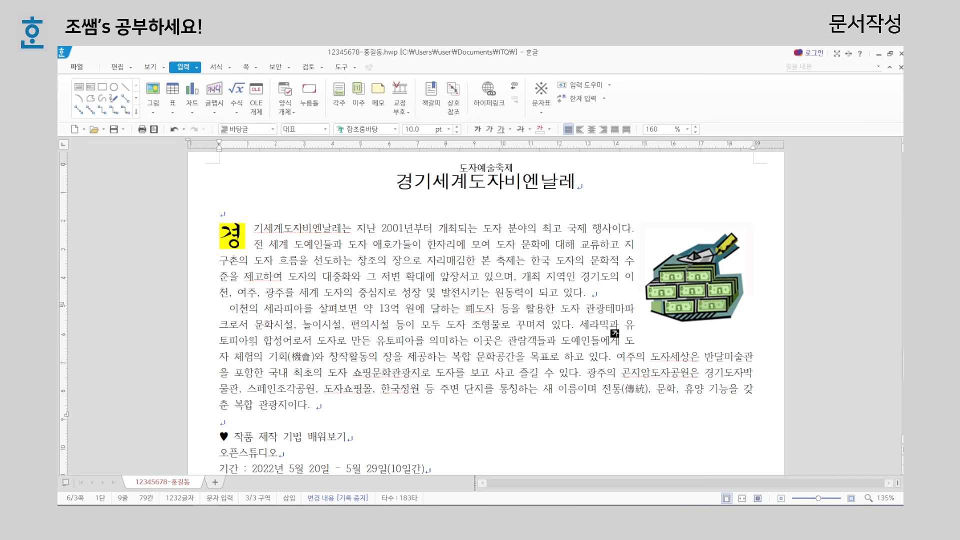
{"action": "key", "text": "Right"}
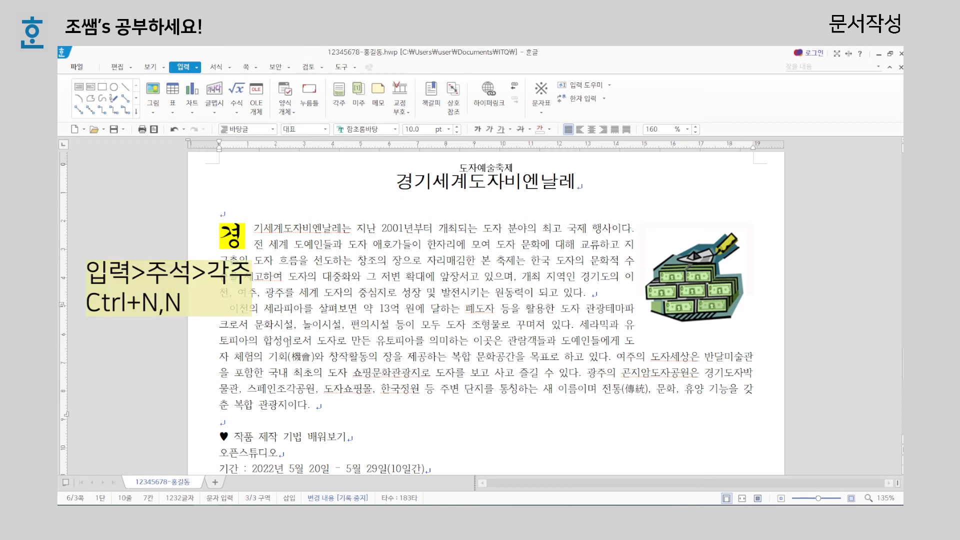
{"action": "key", "text": "ctrl+n"}
{"action": "left_click", "coordinate": [339, 95]}
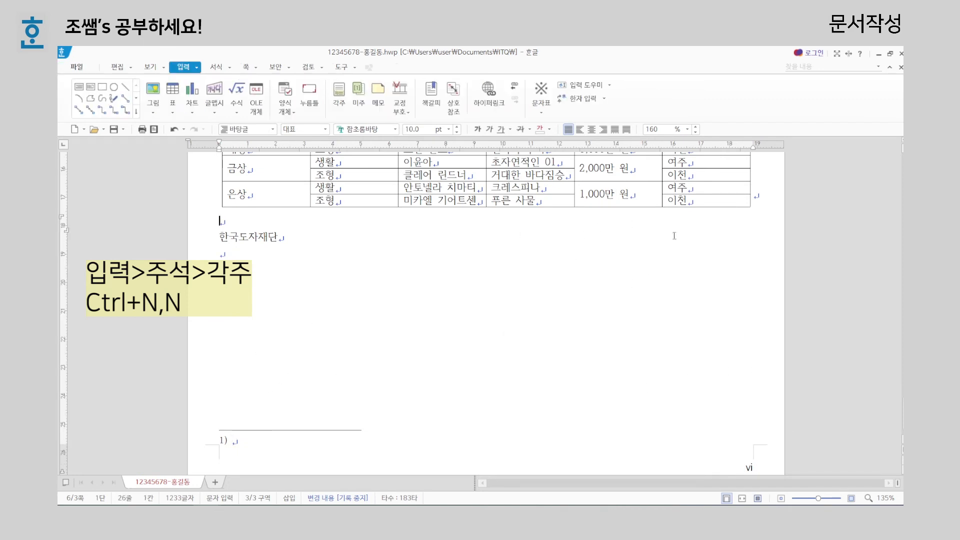
{"action": "type", "text": "인간"}
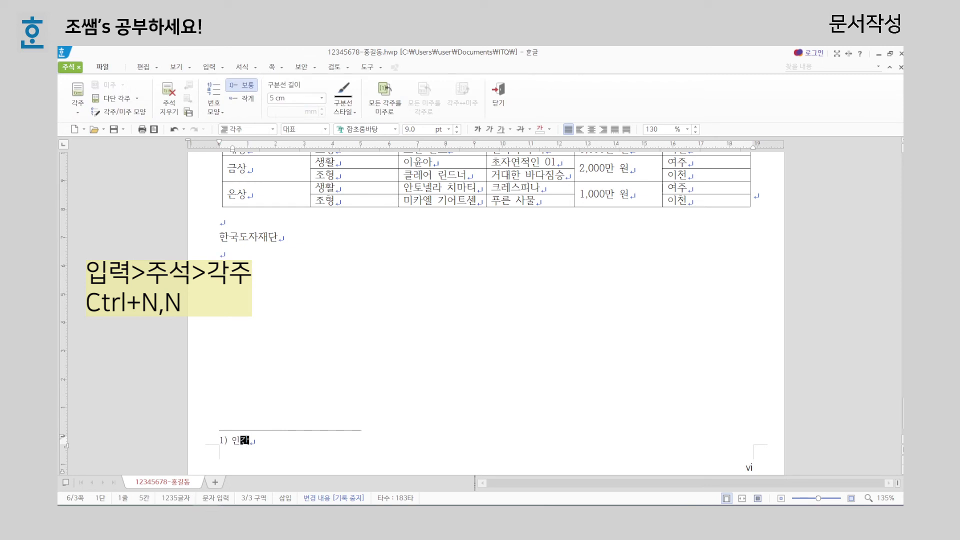
{"action": "type", "text": "이 생각할 수 있는 최선의 상태를 갖춘 완전한 사회"}
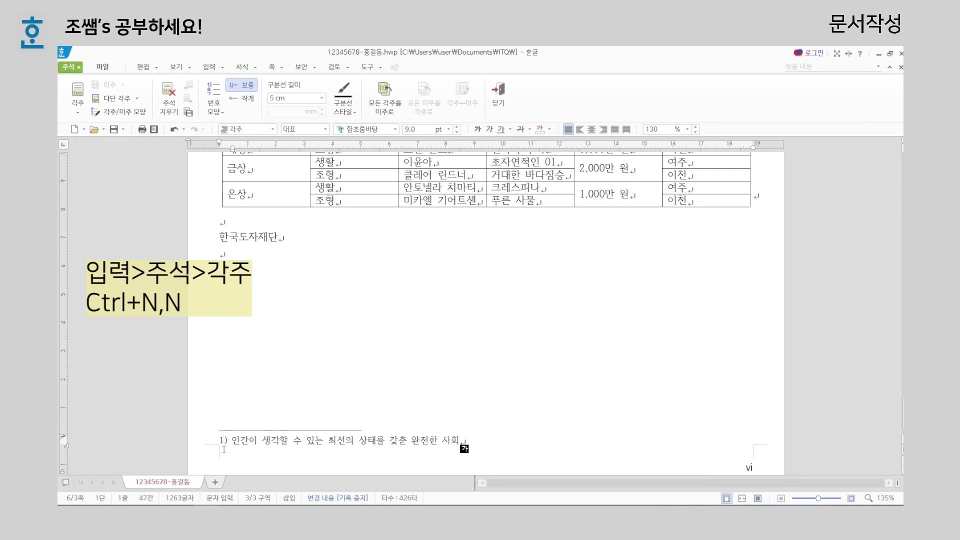
Step: Change the footnote's number style to ㉠, ㉡, ㉢
{"action": "left_click", "coordinate": [262, 440]}
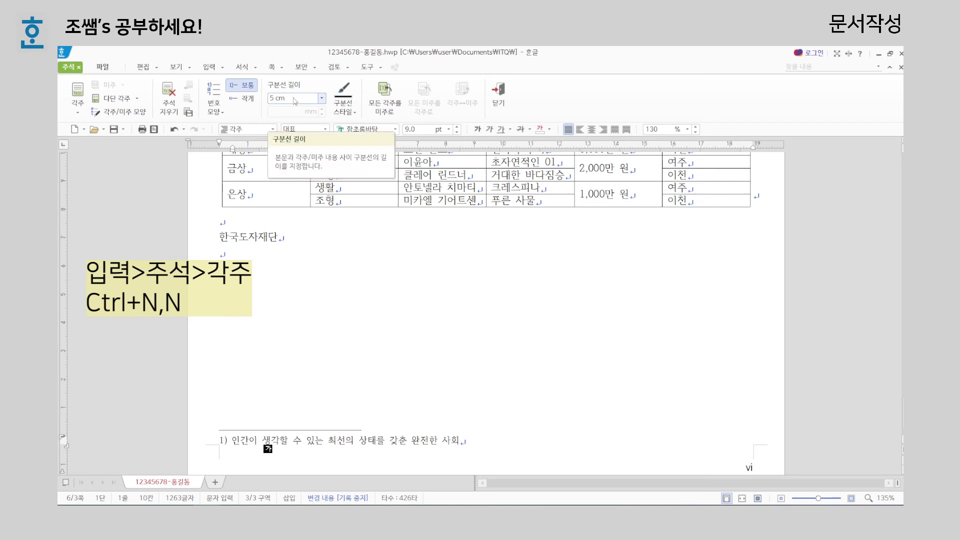
{"action": "left_click", "coordinate": [217, 112]}
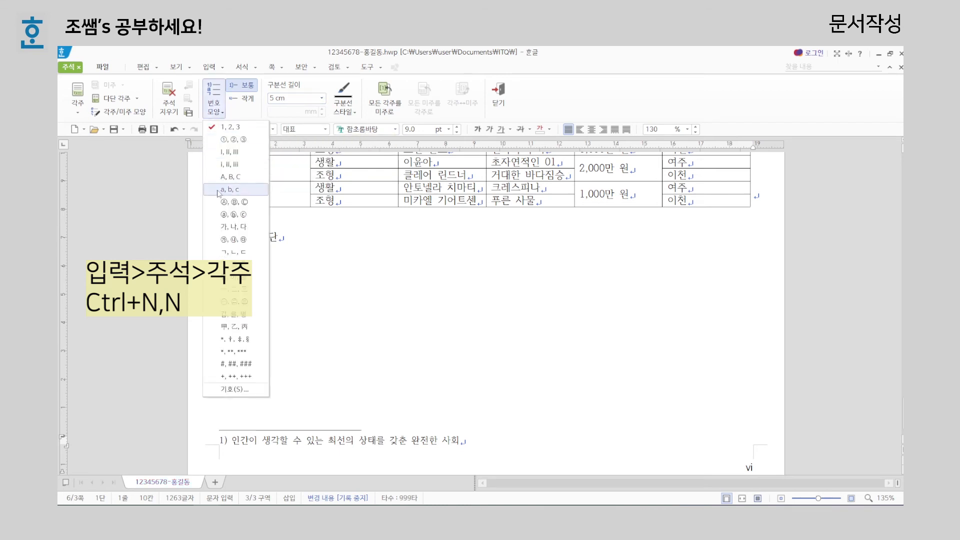
{"action": "left_click", "coordinate": [233, 263]}
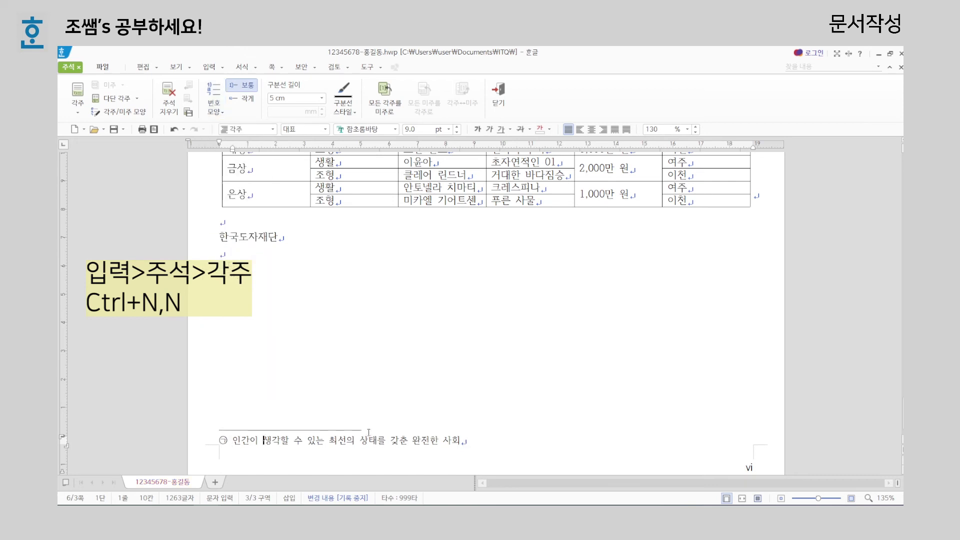
Step: Try footnote separator lengths of 단 너비의 1/3 and 단 너비, and set the length back to 5 cm
{"action": "left_click", "coordinate": [323, 98]}
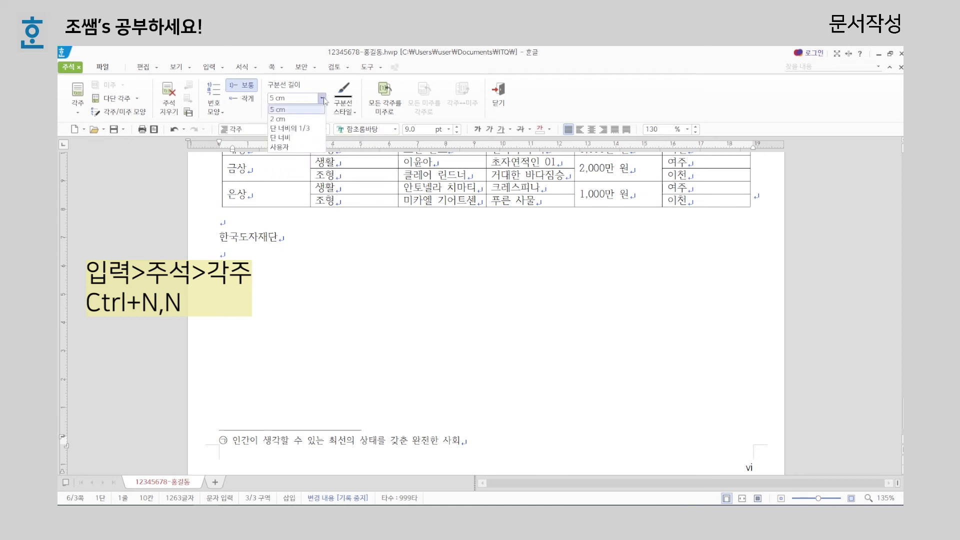
{"action": "left_click", "coordinate": [320, 128]}
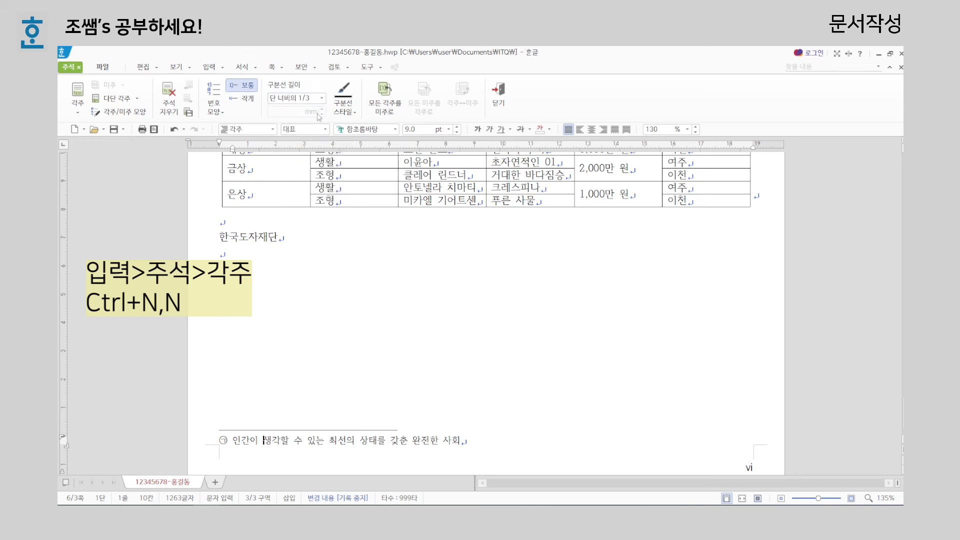
{"action": "left_click", "coordinate": [322, 98]}
{"action": "left_click", "coordinate": [315, 137]}
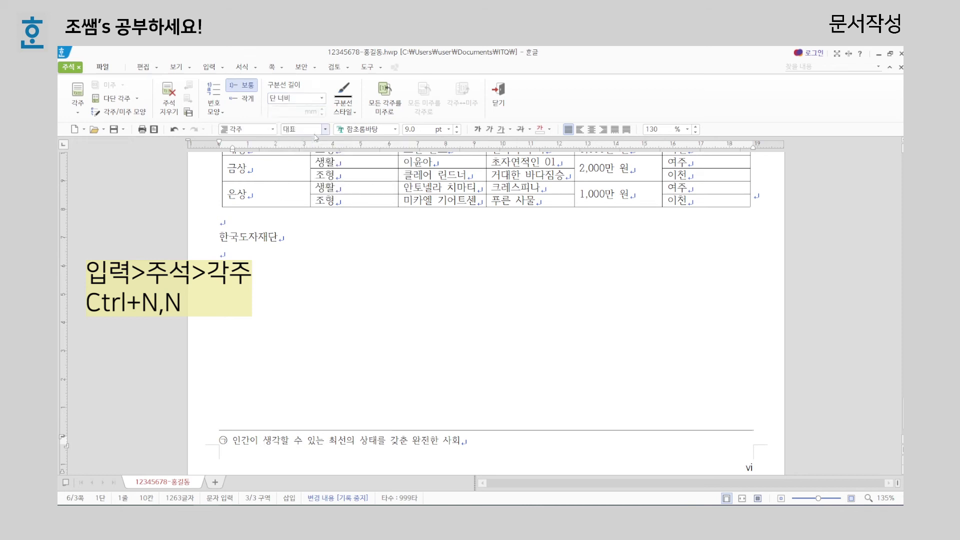
{"action": "left_click", "coordinate": [322, 98]}
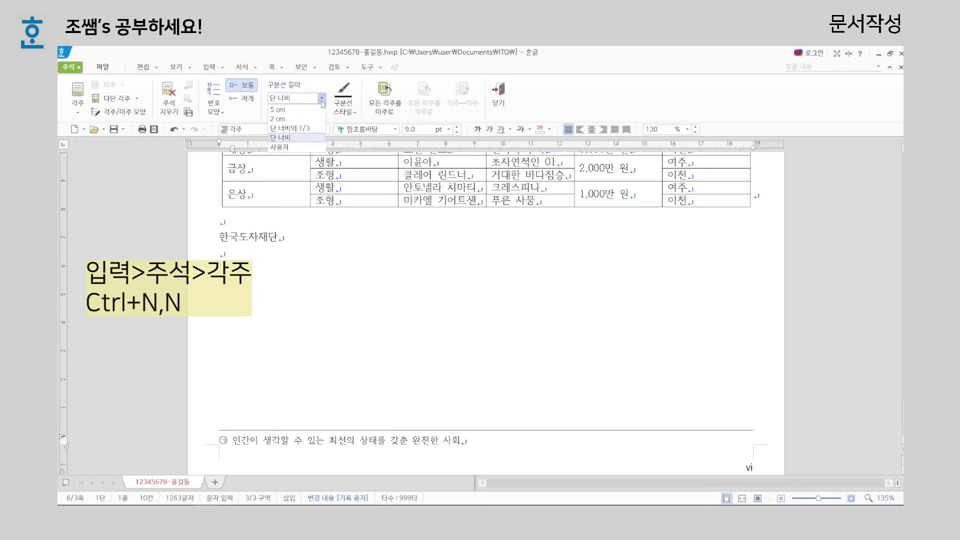
{"action": "left_click", "coordinate": [319, 111]}
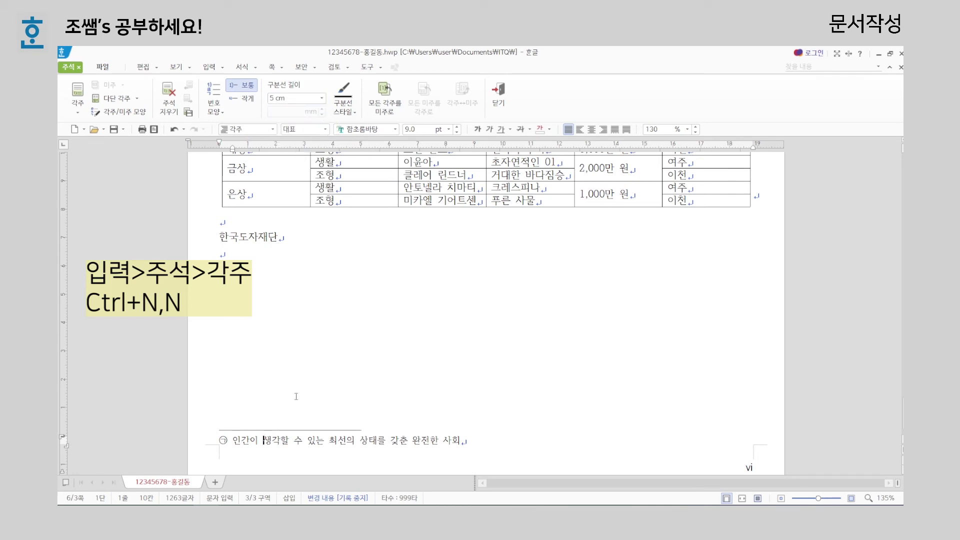
Step: Leave footnote editing and return to the body text at the footnote mark after 유토피아
{"action": "scroll", "coordinate": [313, 394], "scroll_direction": "up", "scroll_amount": 15}
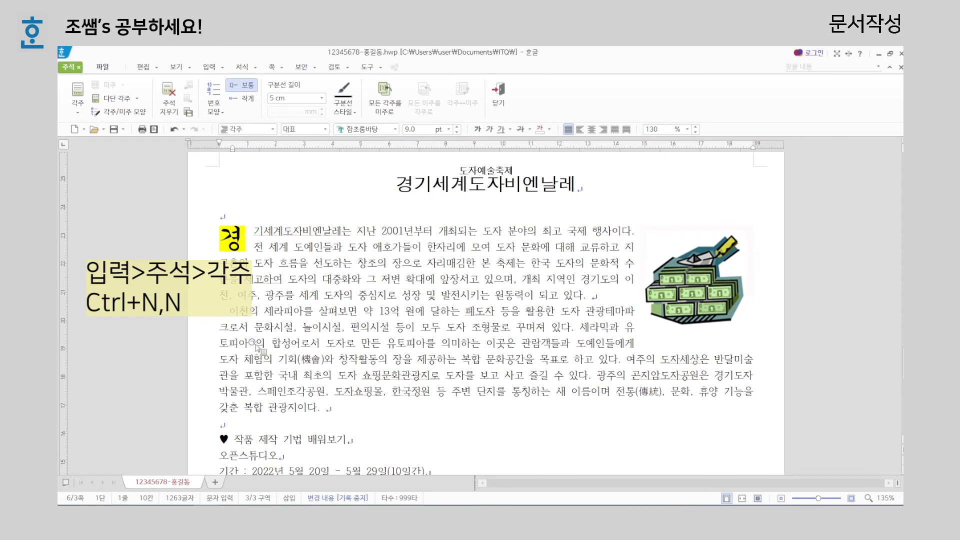
{"action": "left_click", "coordinate": [256, 345]}
{"action": "key", "text": "shift+Escape"}
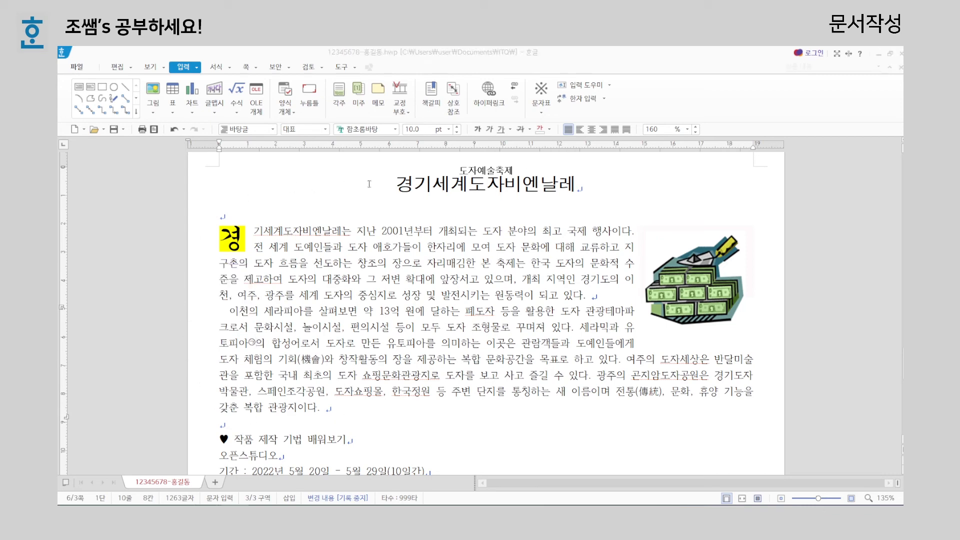
Step: Format the whole heading line "♥ 작품 제작 기법 배워보기" in 궁서 at 18 pt
{"action": "scroll", "coordinate": [434, 368], "scroll_direction": "down", "scroll_amount": 5}
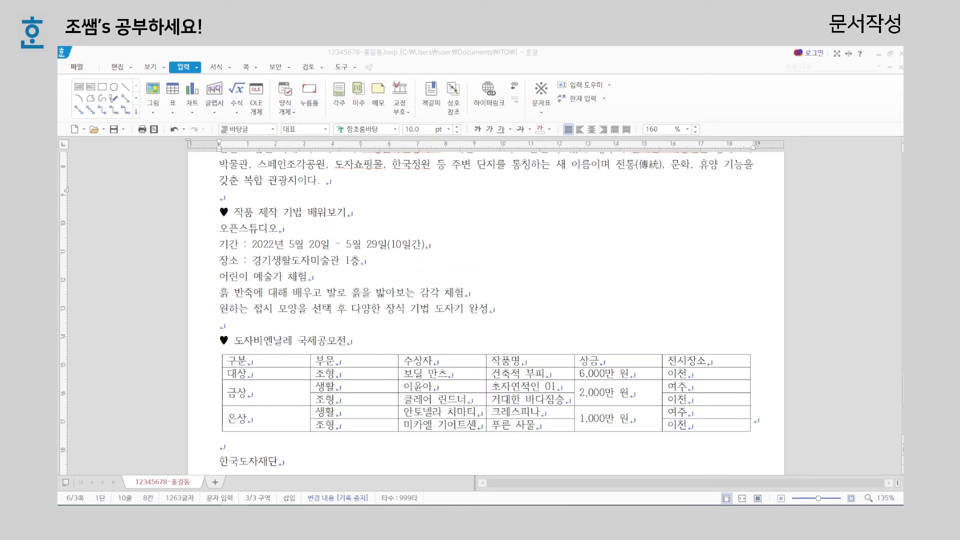
{"action": "left_click", "coordinate": [204, 218]}
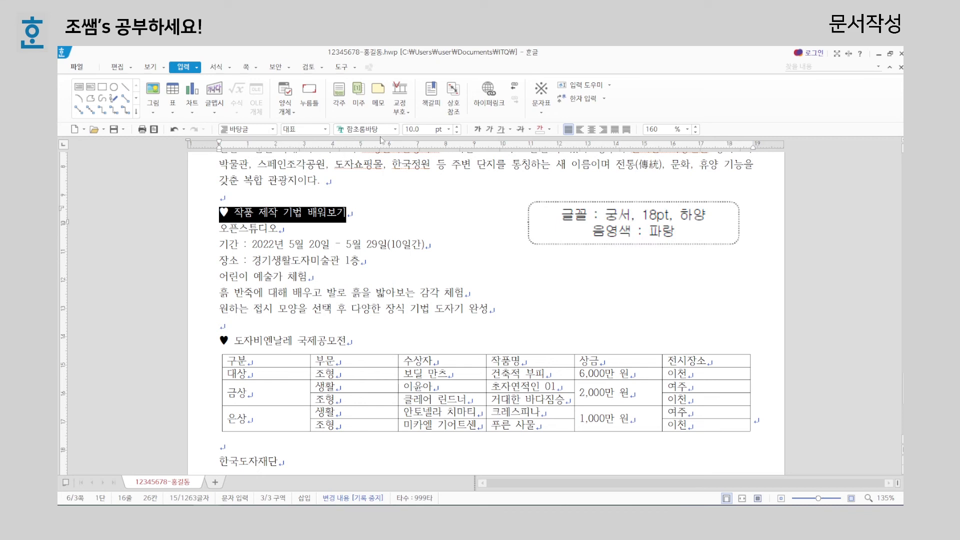
{"action": "left_click", "coordinate": [395, 129]}
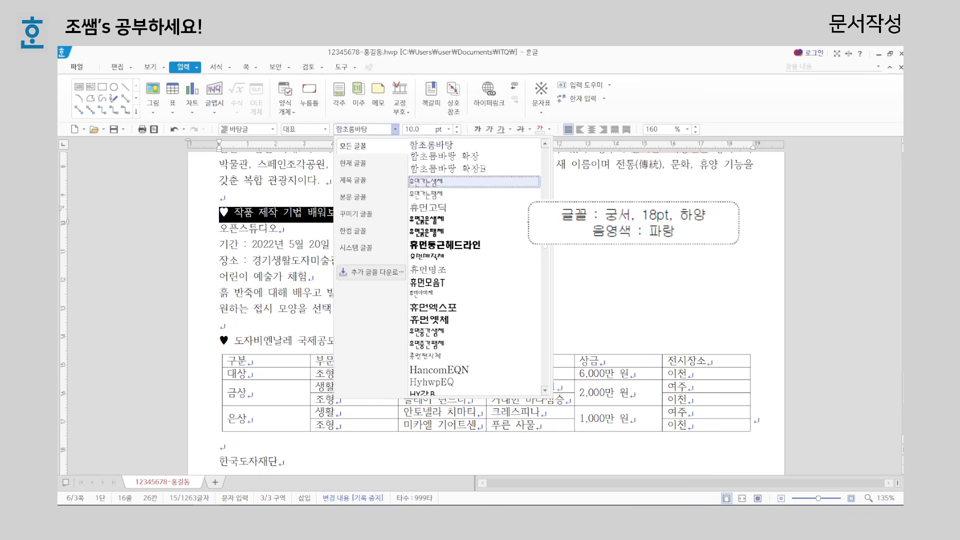
{"action": "scroll", "coordinate": [492, 173], "scroll_direction": "up", "scroll_amount": 15}
{"action": "left_click", "coordinate": [488, 169]}
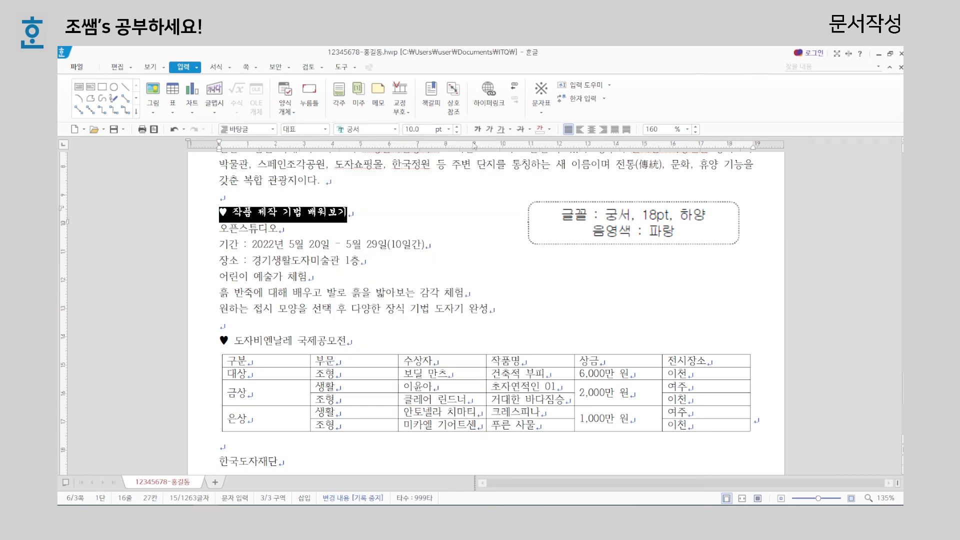
{"action": "left_click", "coordinate": [448, 129]}
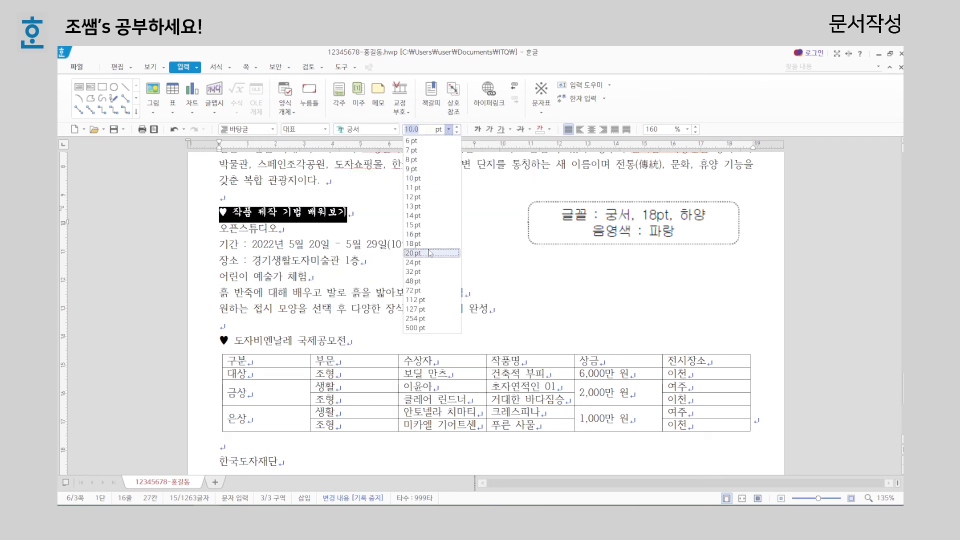
{"action": "left_click", "coordinate": [414, 243]}
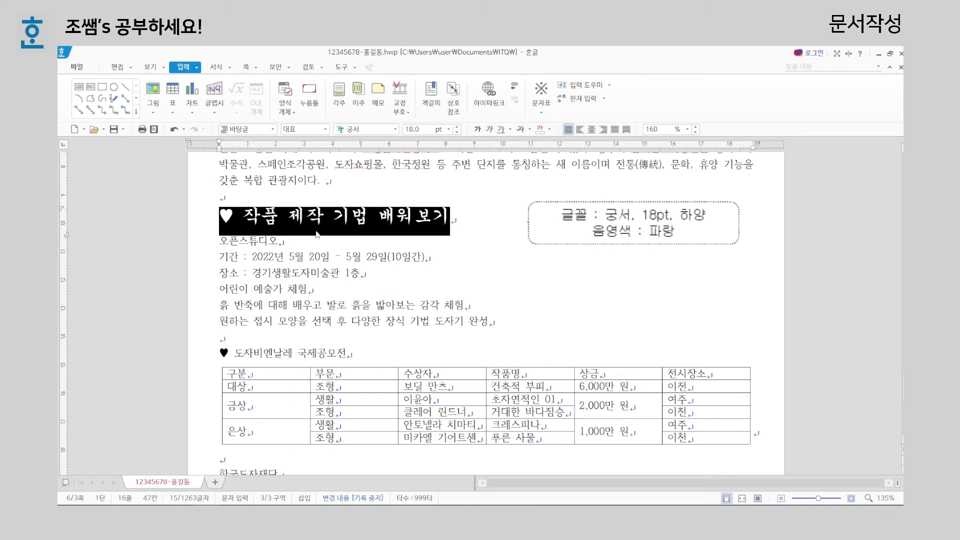
{"action": "left_click", "coordinate": [458, 222]}
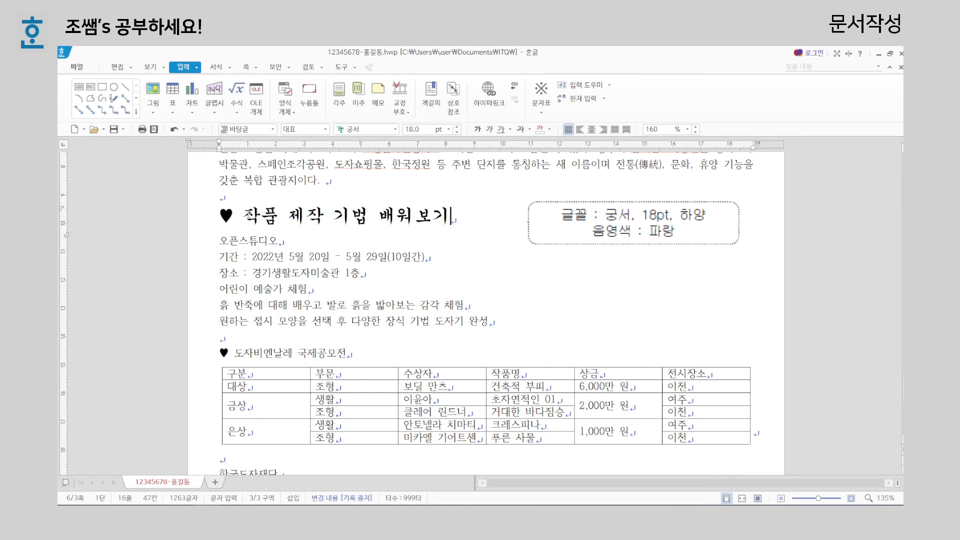
Step: Give the heading text 작품 제작 기법 배워보기, without the heart symbol, a white font color and blue shading
{"action": "left_click", "coordinate": [249, 215]}
{"action": "left_click_drag", "start_coordinate": [246, 215], "coordinate": [450, 223]}
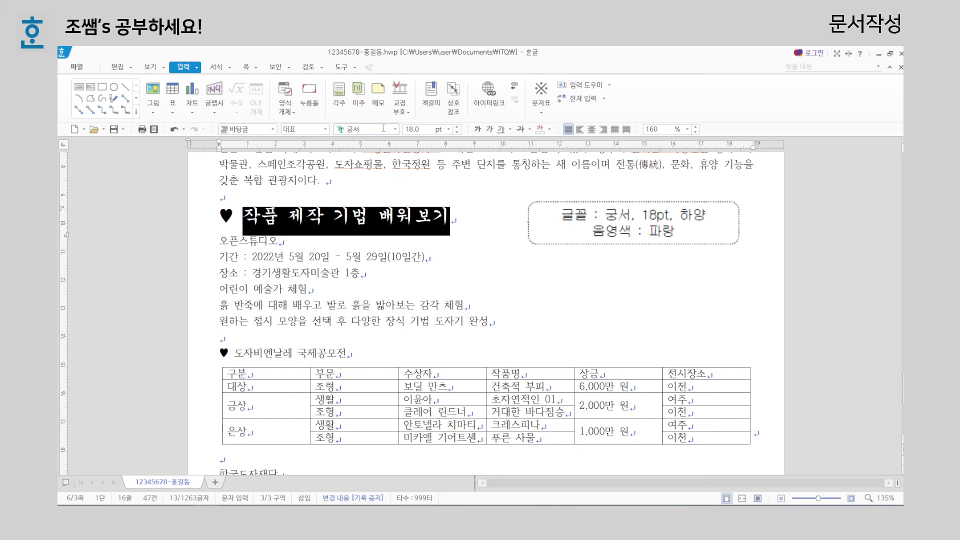
{"action": "right_click", "coordinate": [422, 224]}
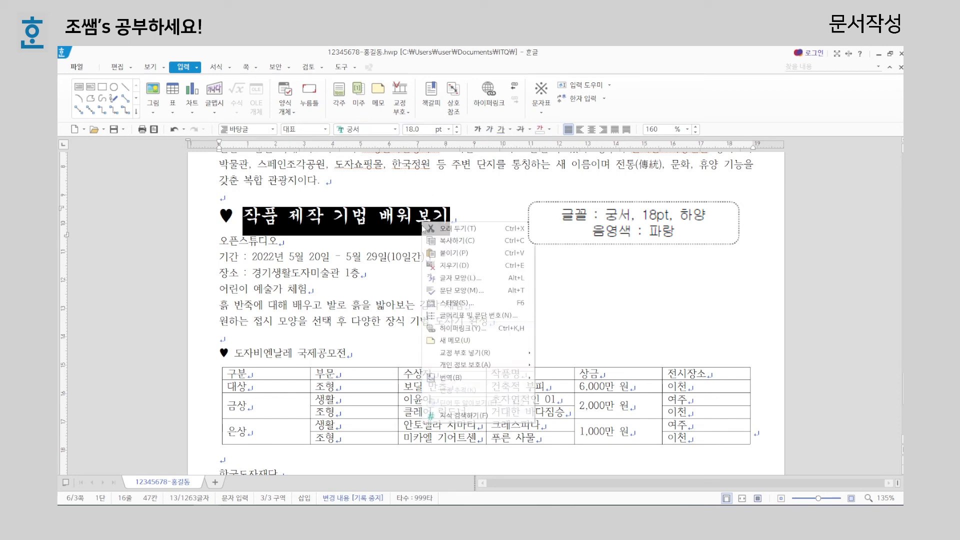
{"action": "left_click", "coordinate": [480, 278]}
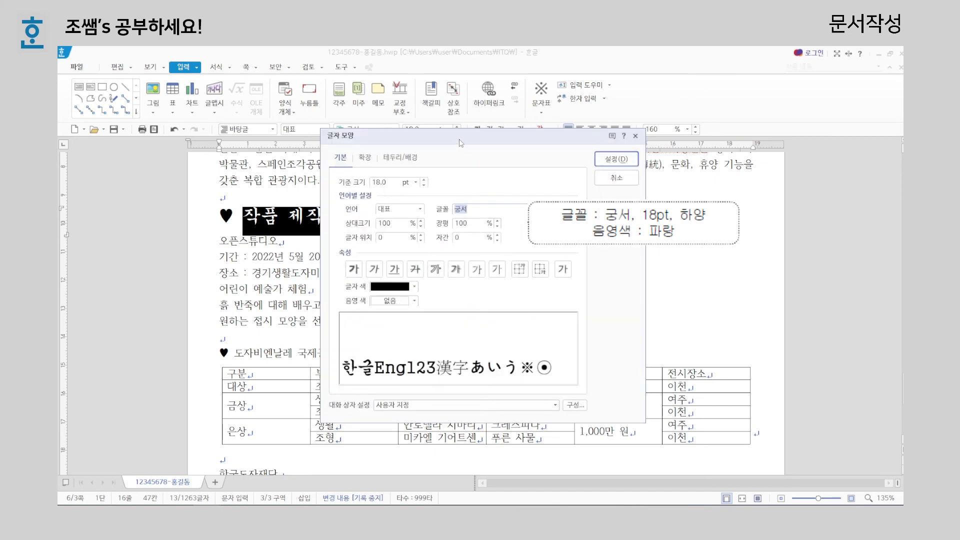
{"action": "left_click_drag", "start_coordinate": [460, 139], "coordinate": [633, 140]}
{"action": "left_click", "coordinate": [588, 288]}
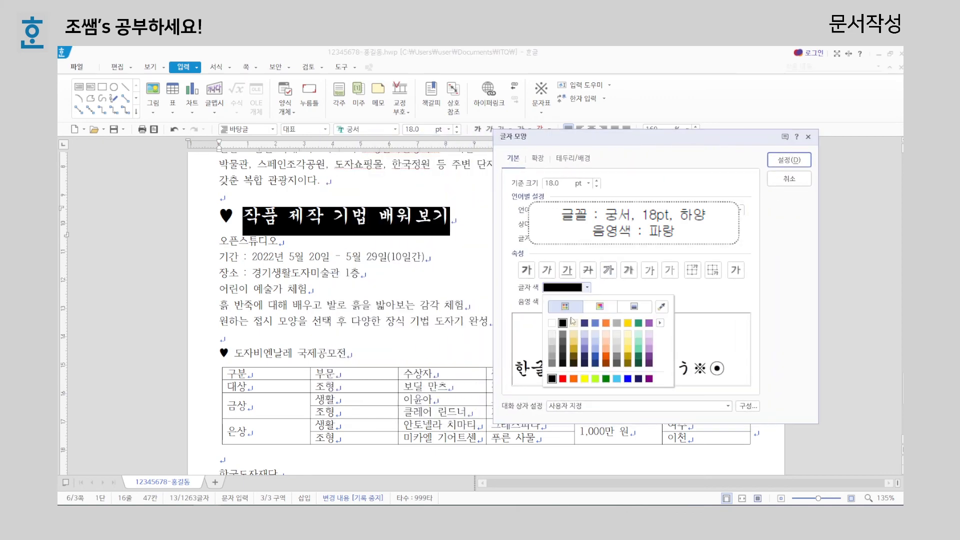
{"action": "left_click", "coordinate": [552, 323]}
{"action": "left_click", "coordinate": [588, 302]}
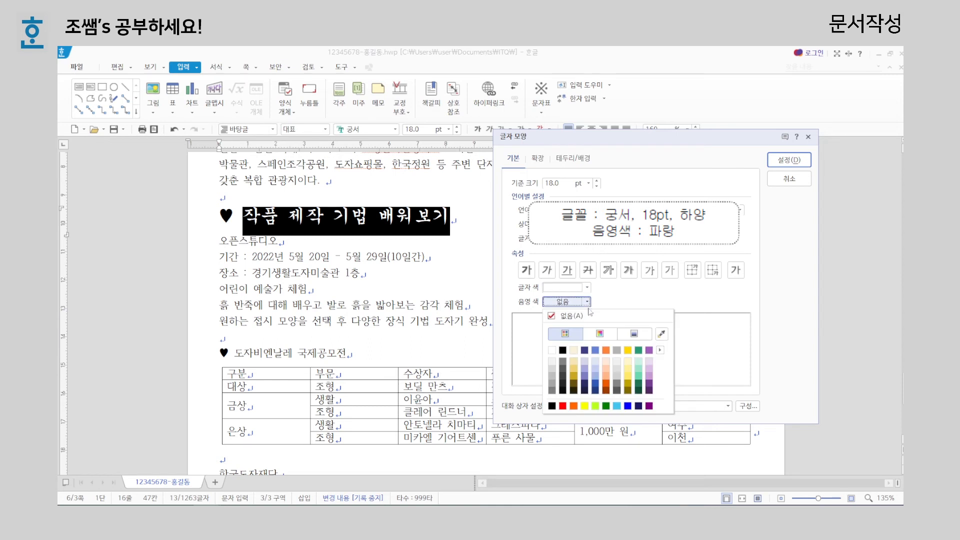
{"action": "left_click", "coordinate": [628, 407]}
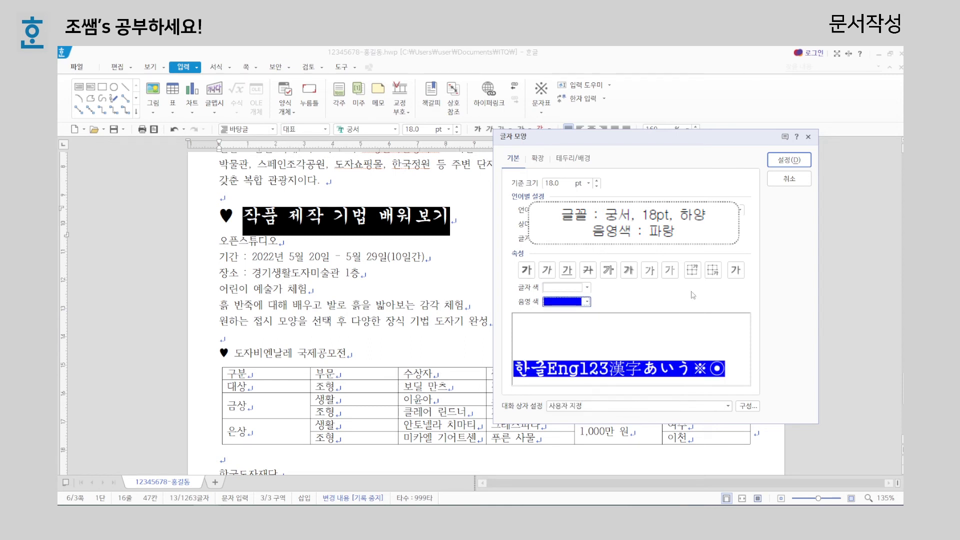
{"action": "left_click", "coordinate": [788, 160]}
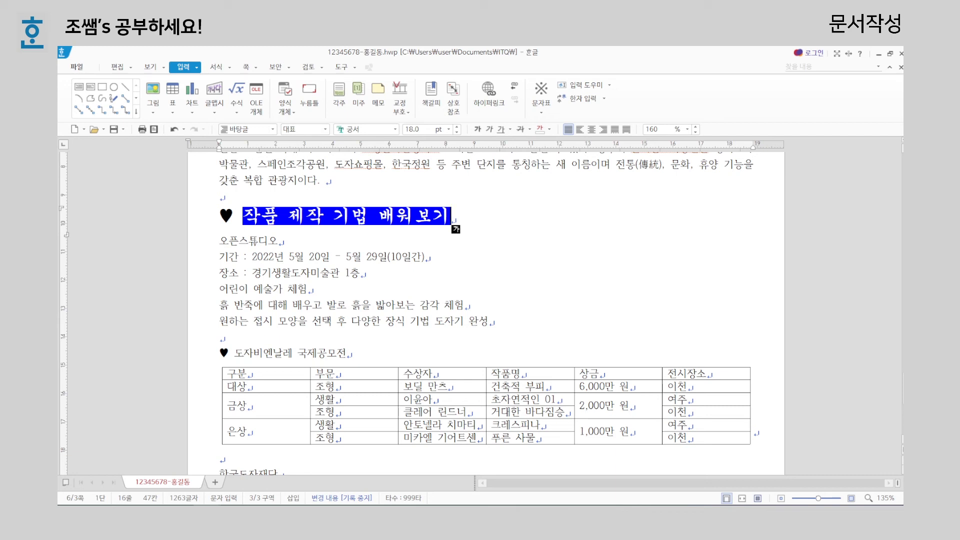
Step: Select the six lines from 오픈스튜디오 to 도자기 완성 and choose the 1., 가., 1), 가) paragraph numbering as the base format
{"action": "scroll", "coordinate": [264, 289], "scroll_direction": "down", "scroll_amount": 1}
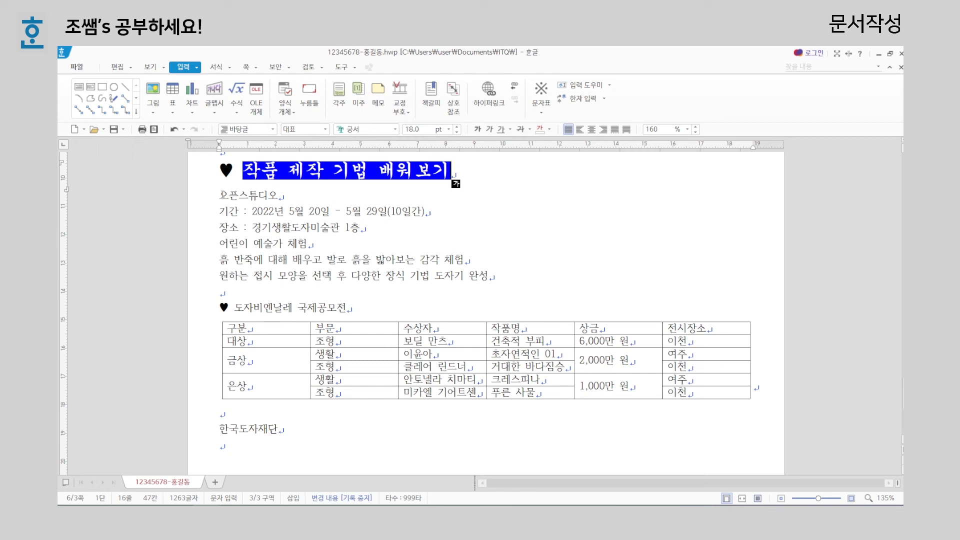
{"action": "left_click_drag", "start_coordinate": [223, 195], "coordinate": [529, 278]}
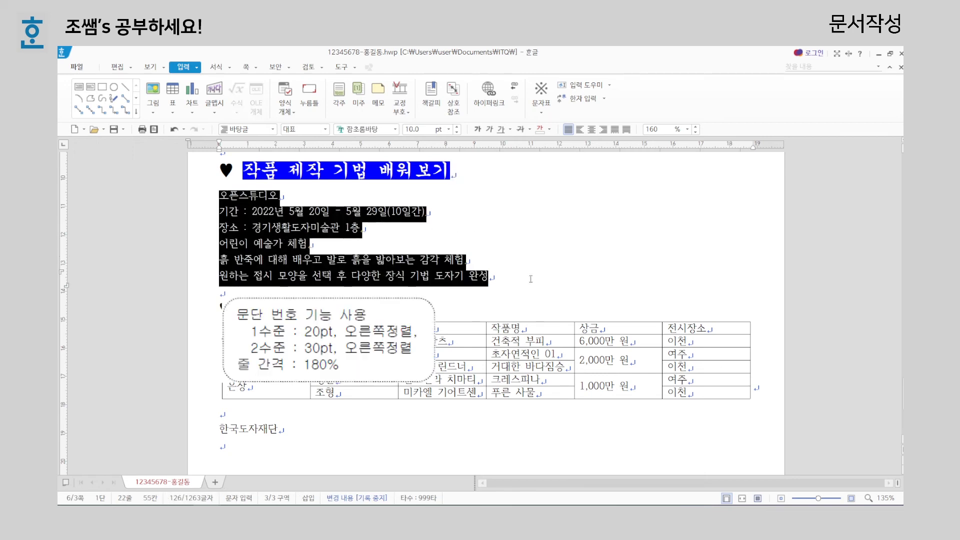
{"action": "right_click", "coordinate": [253, 240]}
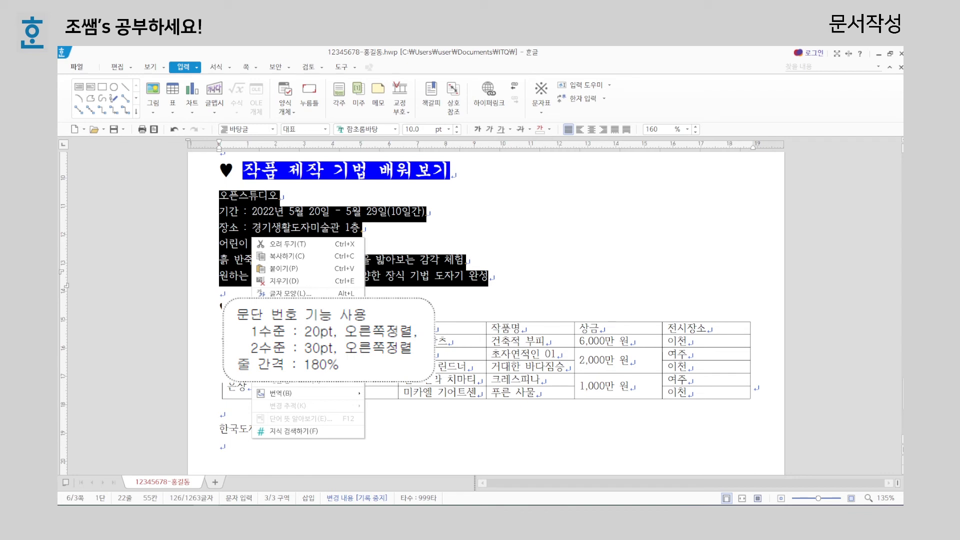
{"action": "left_click", "coordinate": [298, 320]}
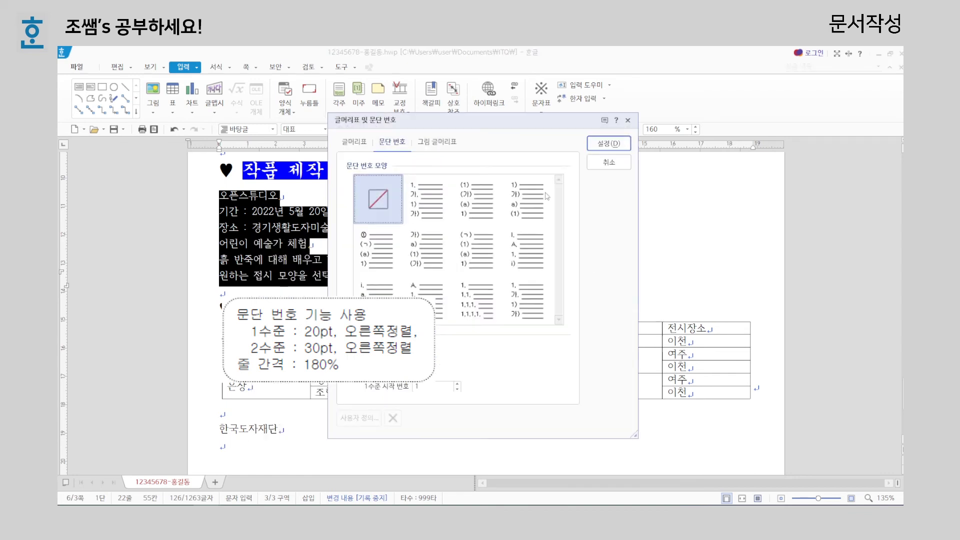
{"action": "left_click_drag", "start_coordinate": [520, 120], "coordinate": [669, 127]}
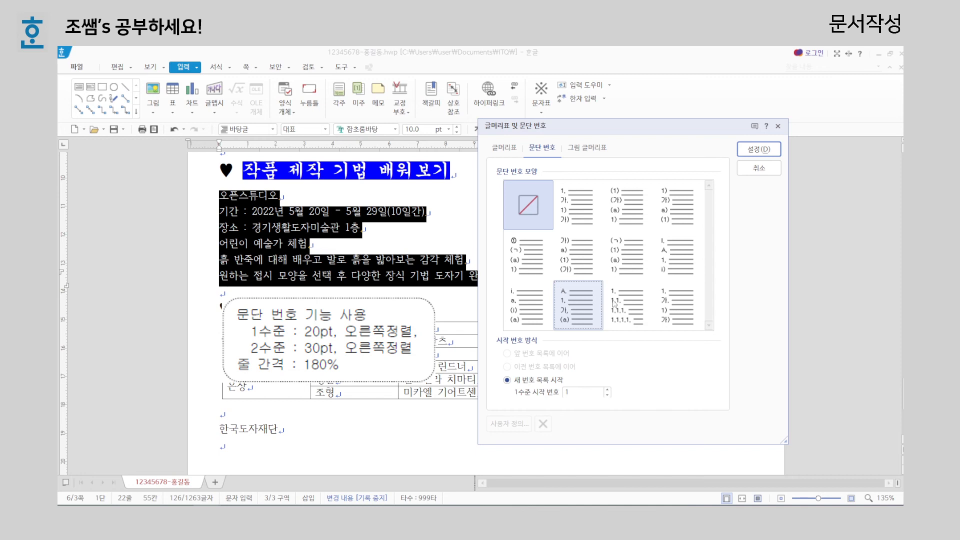
{"action": "left_click", "coordinate": [673, 307]}
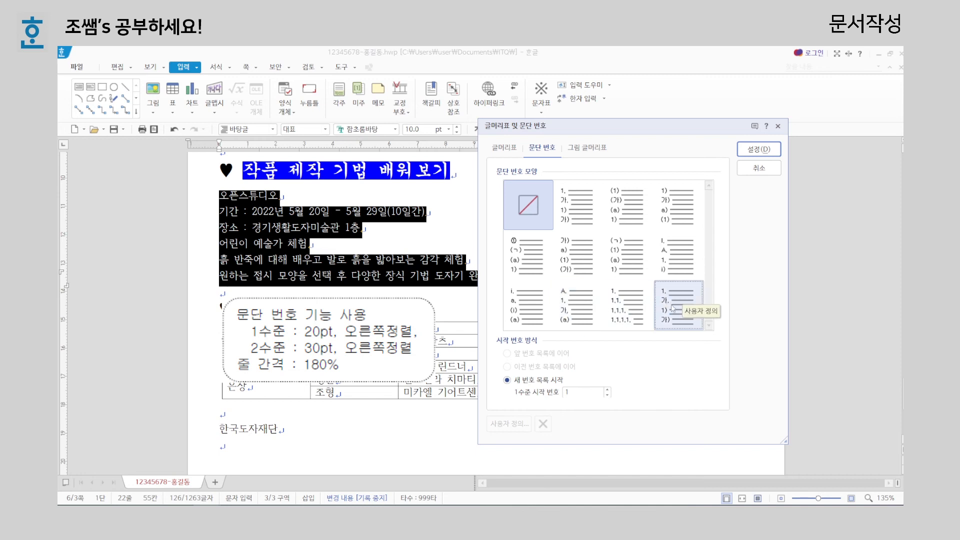
{"action": "left_click", "coordinate": [671, 306]}
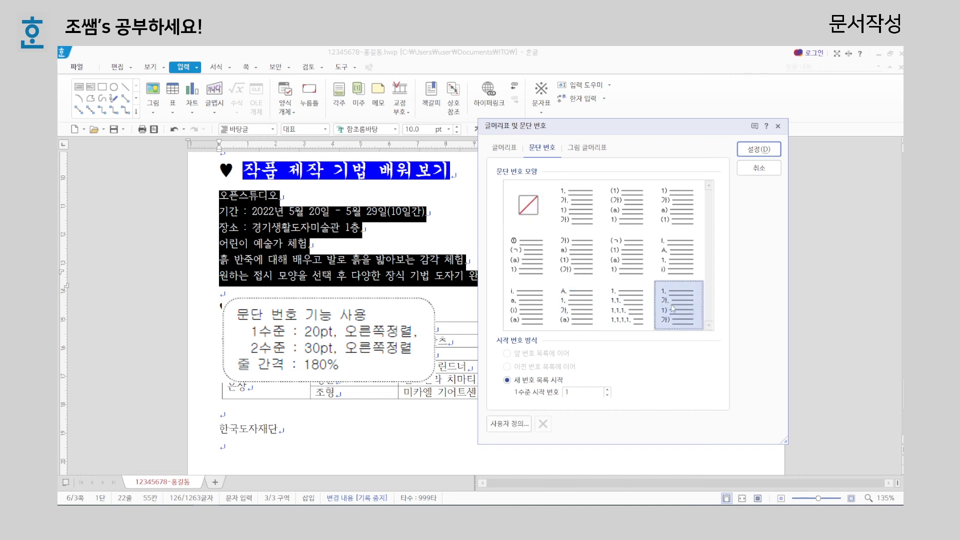
Step: Customize level 1 of the chosen numbering with the A,B,C number shape, a 20 pt width and right (오른쪽) alignment
{"action": "left_click", "coordinate": [518, 429]}
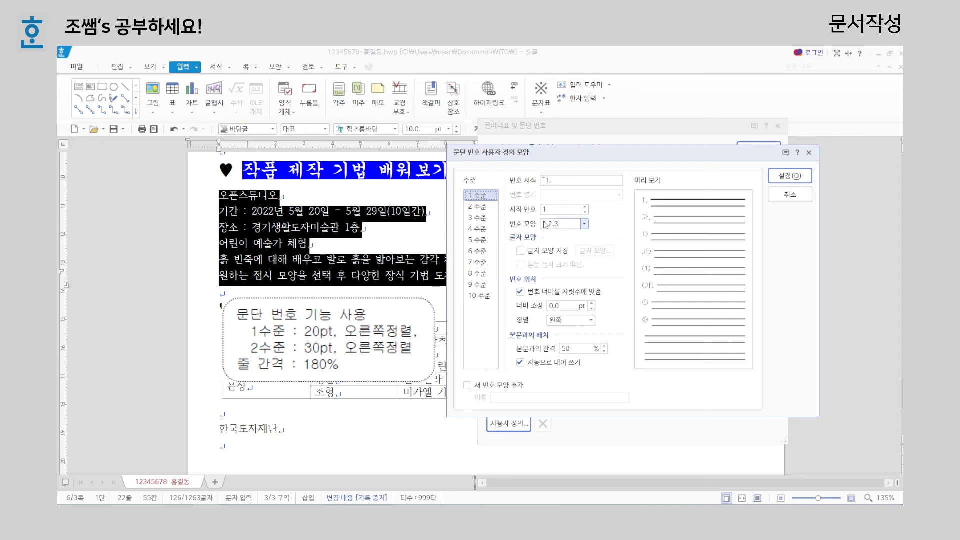
{"action": "left_click", "coordinate": [553, 184]}
{"action": "left_click", "coordinate": [584, 224]}
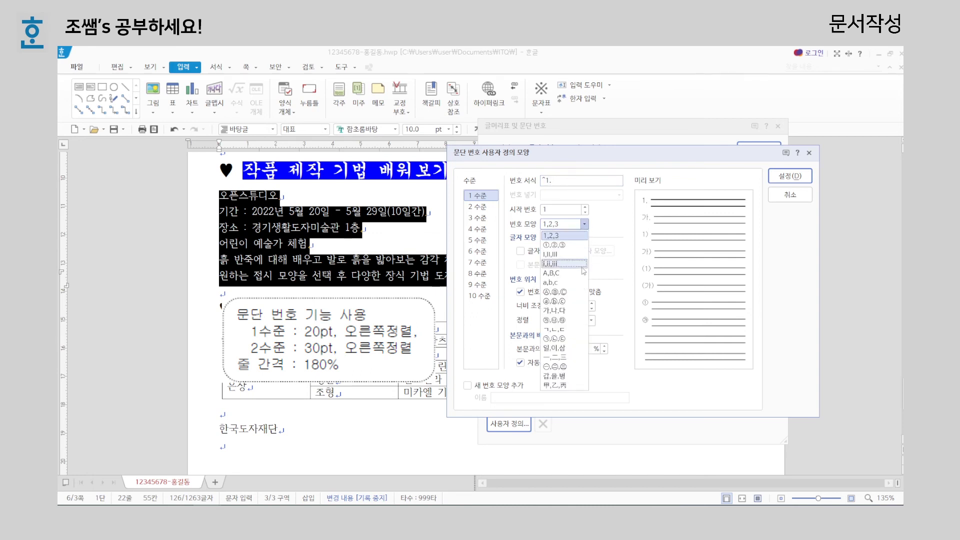
{"action": "left_click", "coordinate": [554, 273]}
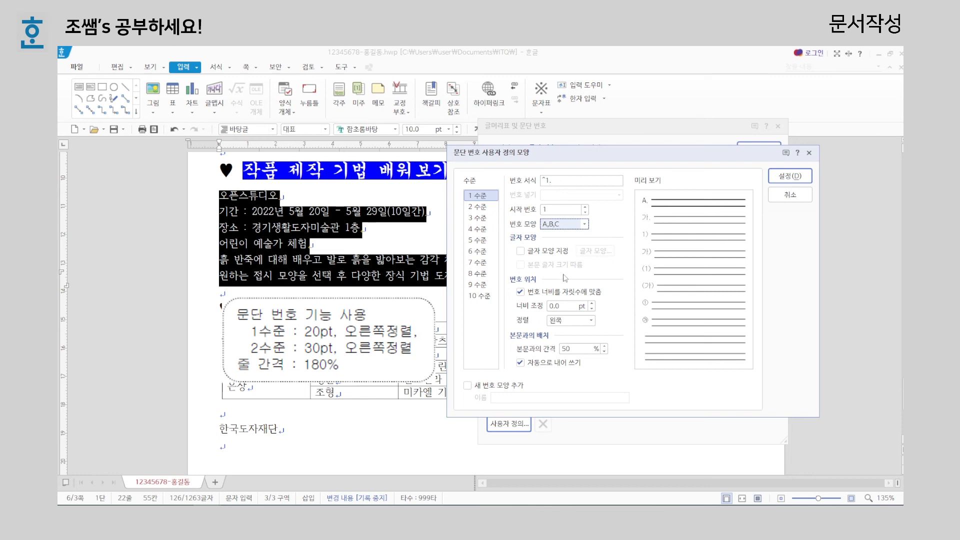
{"action": "double_click", "coordinate": [566, 309]}
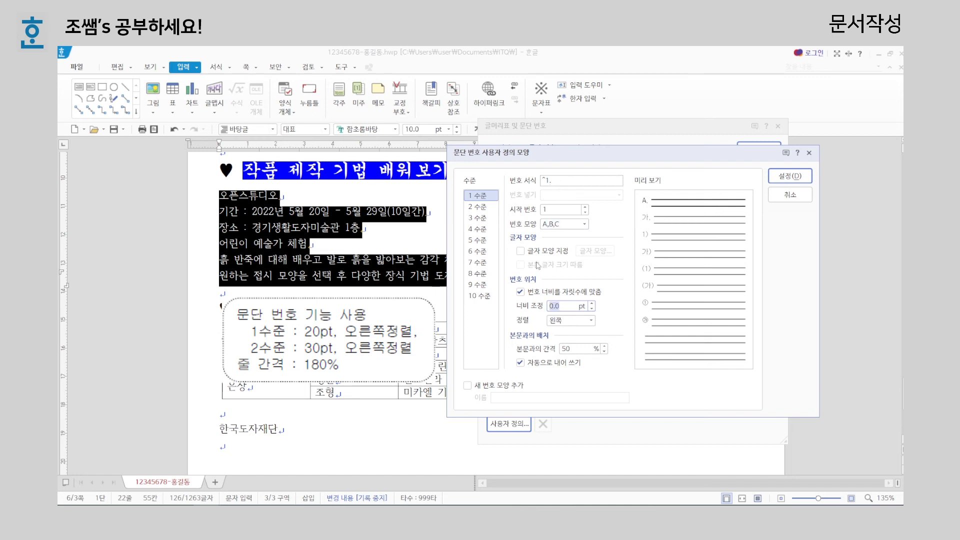
{"action": "type", "text": "20"}
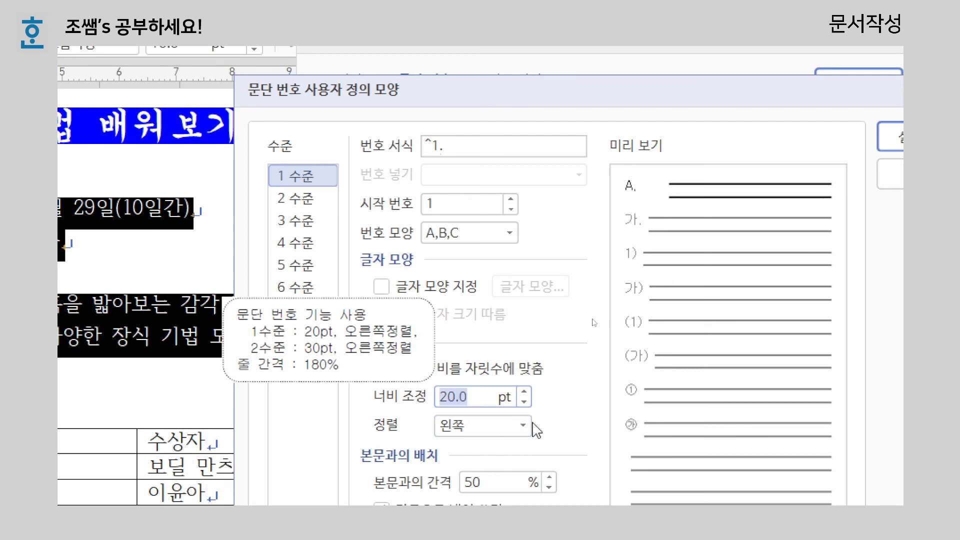
{"action": "left_click", "coordinate": [523, 425]}
{"action": "left_click", "coordinate": [507, 485]}
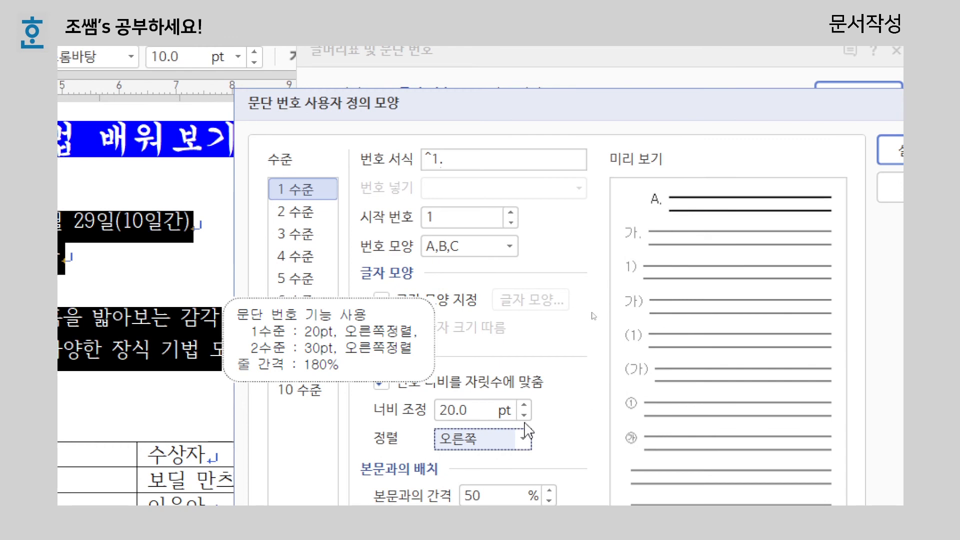
{"action": "left_click", "coordinate": [453, 159]}
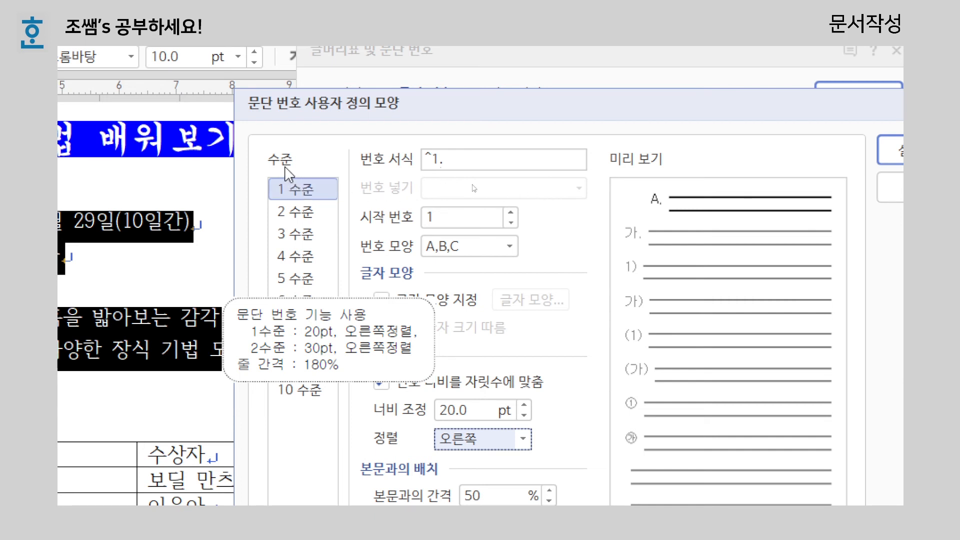
Step: Set level 2 to the 1,2,3 number shape, 30 pt width and right (오른쪽) alignment, and apply the custom numbering to the selected lines
{"action": "left_click", "coordinate": [298, 220]}
{"action": "left_click", "coordinate": [442, 168]}
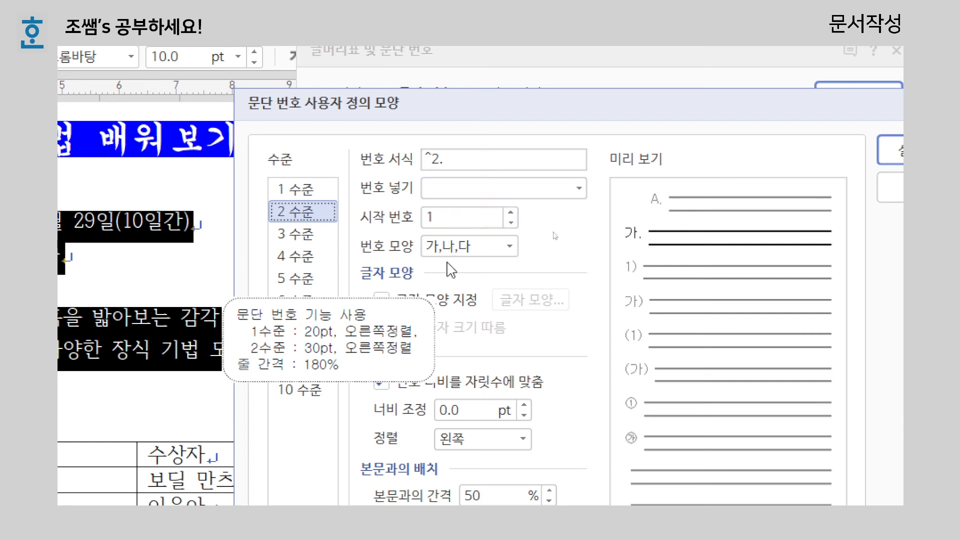
{"action": "left_click", "coordinate": [509, 245]}
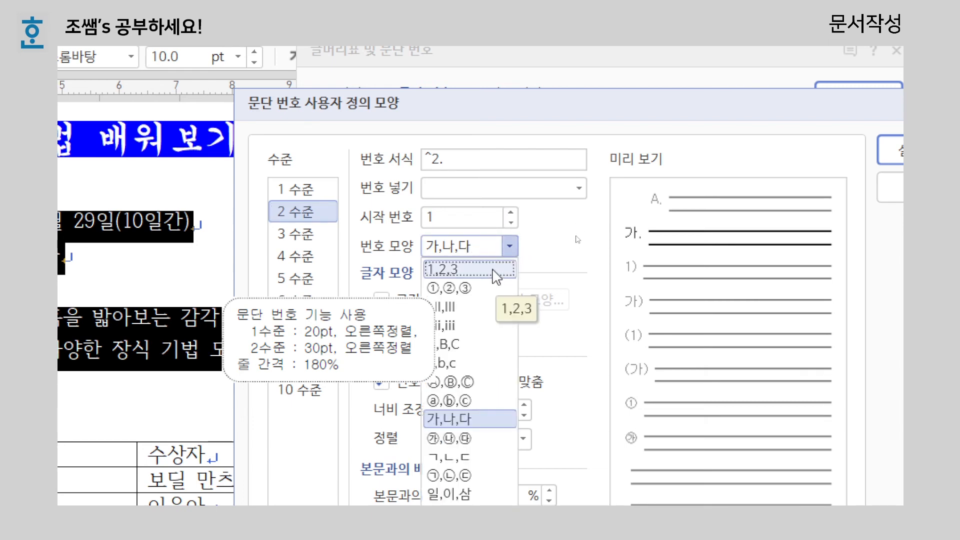
{"action": "left_click", "coordinate": [495, 271]}
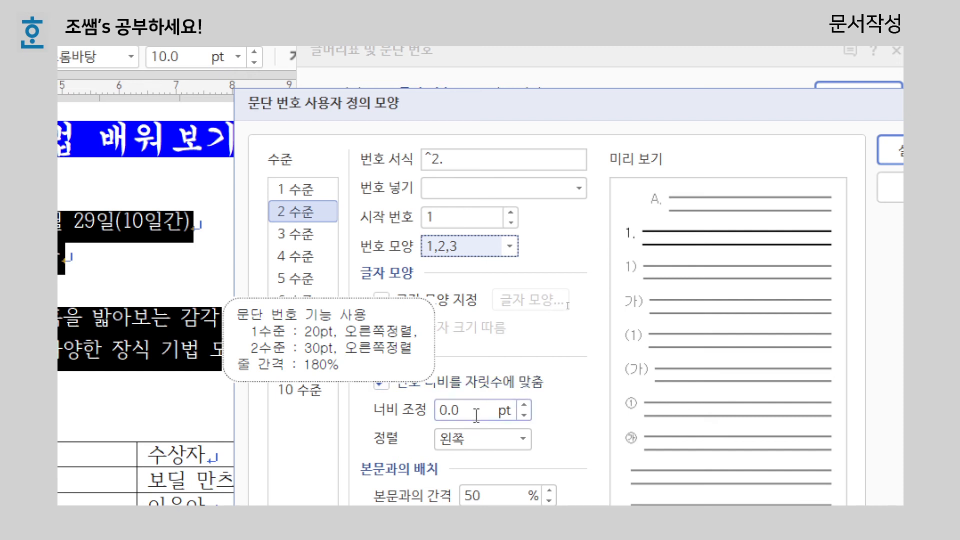
{"action": "double_click", "coordinate": [450, 411]}
{"action": "type", "text": "30"}
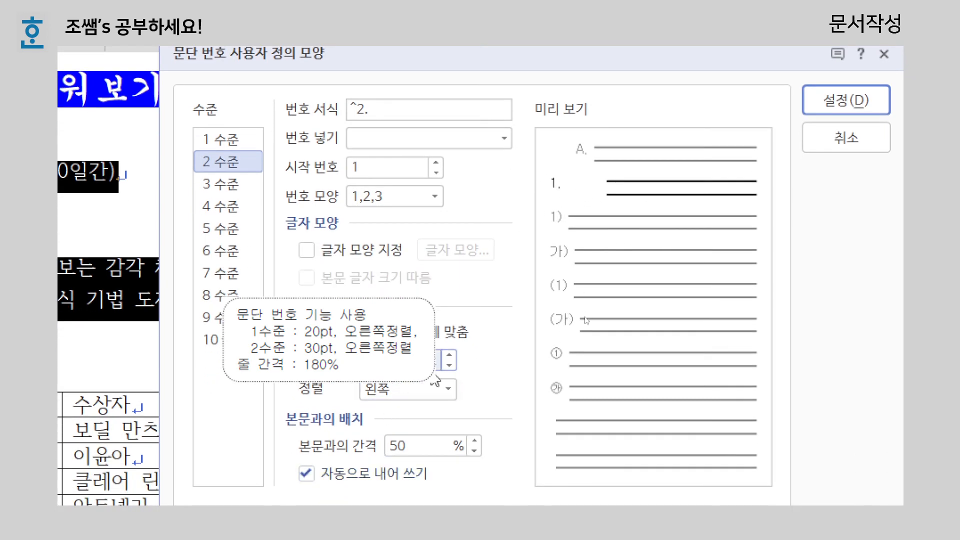
{"action": "left_click", "coordinate": [448, 388]}
{"action": "left_click", "coordinate": [421, 452]}
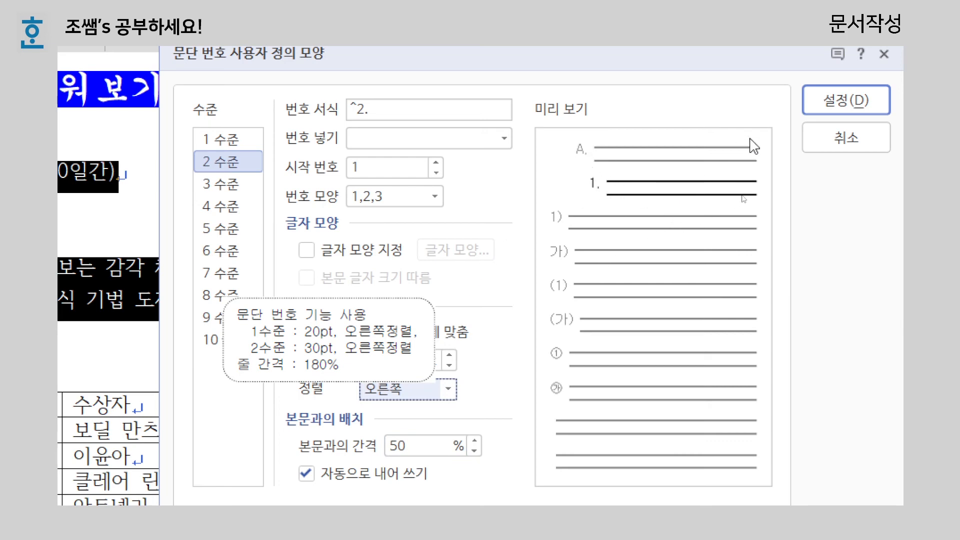
{"action": "left_click", "coordinate": [840, 104]}
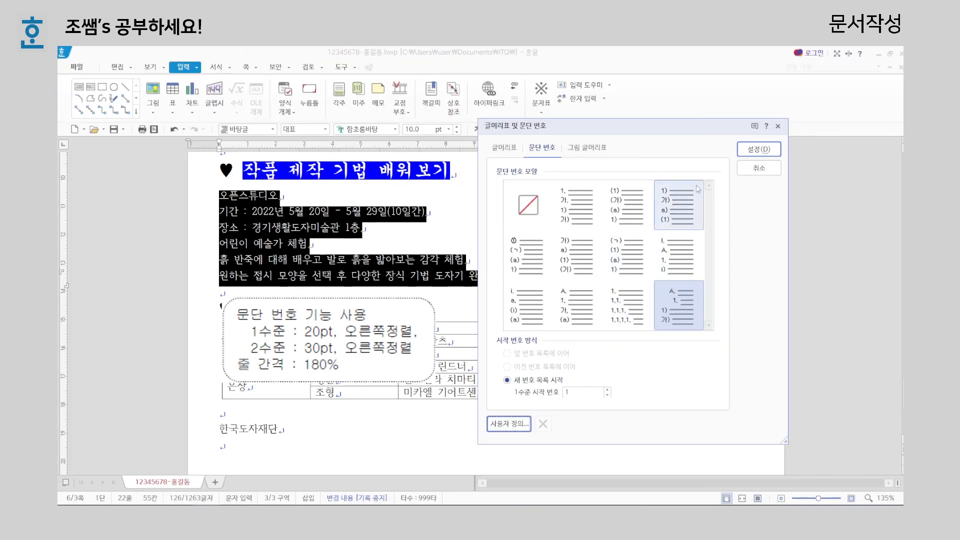
{"action": "key", "text": "Return"}
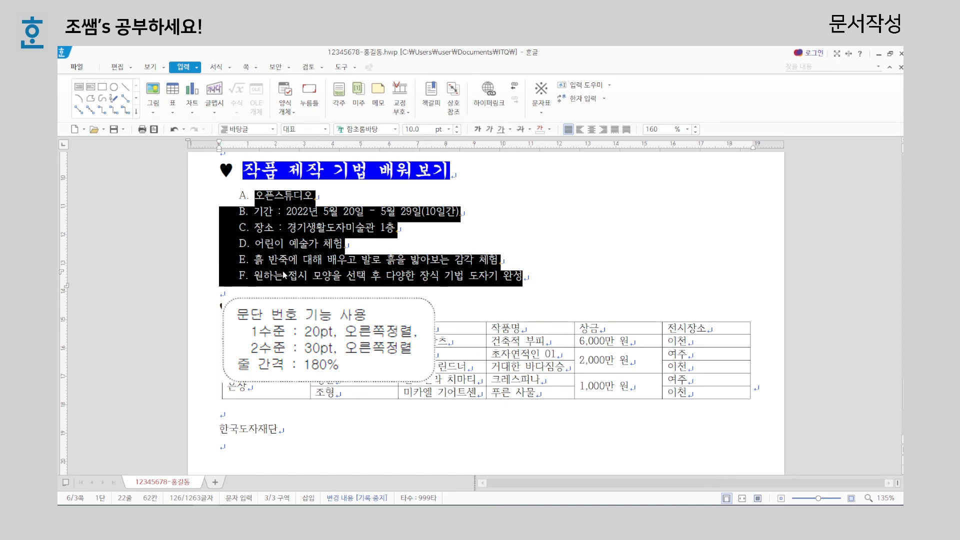
Step: Demote the 기간 and 장소 lines under 오픈스튜디오 by one numbering level
{"action": "left_click", "coordinate": [323, 197]}
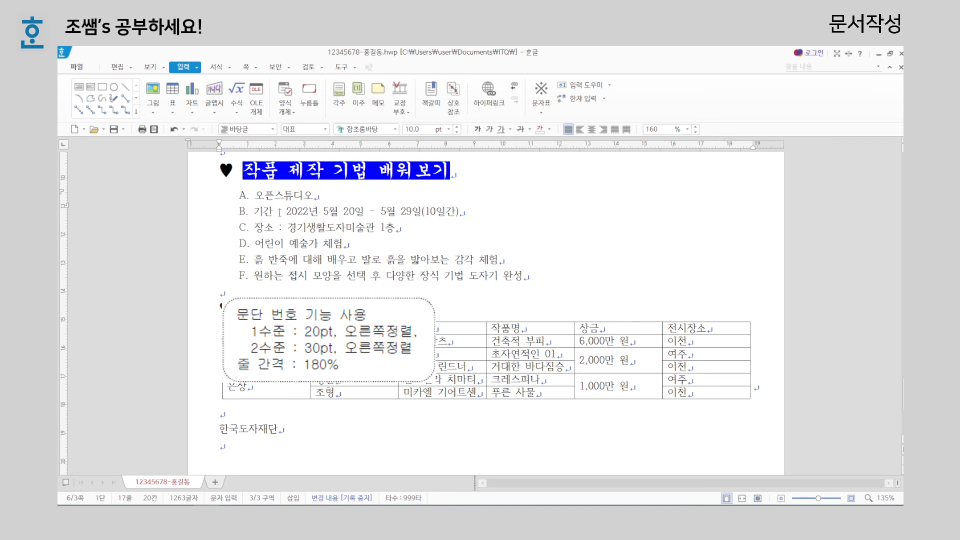
{"action": "left_click_drag", "start_coordinate": [286, 212], "coordinate": [325, 229]}
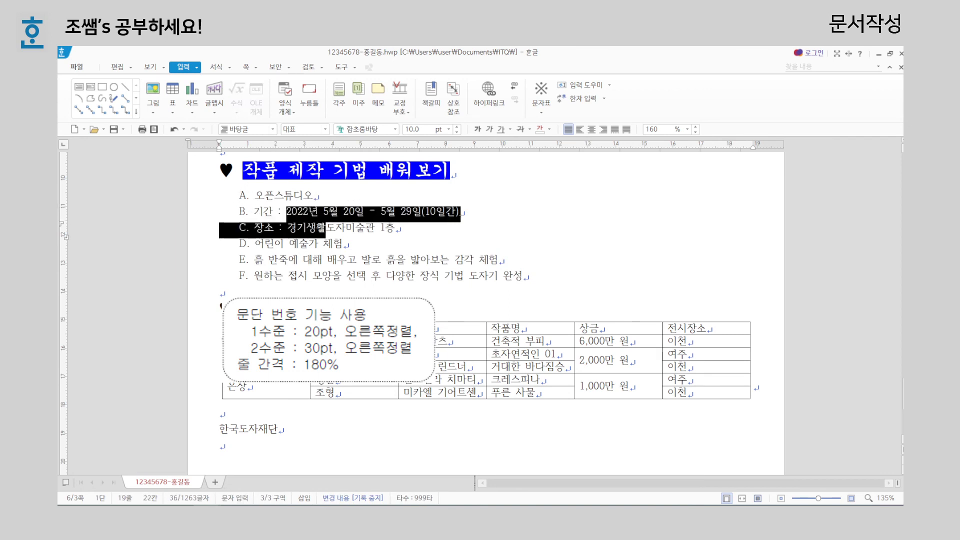
{"action": "left_click", "coordinate": [399, 231]}
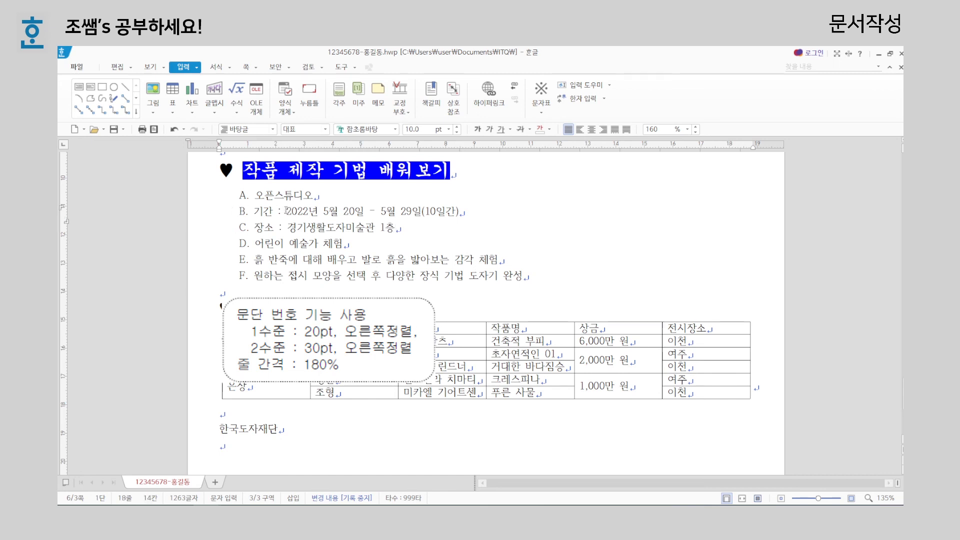
{"action": "left_click_drag", "start_coordinate": [286, 212], "coordinate": [299, 230]}
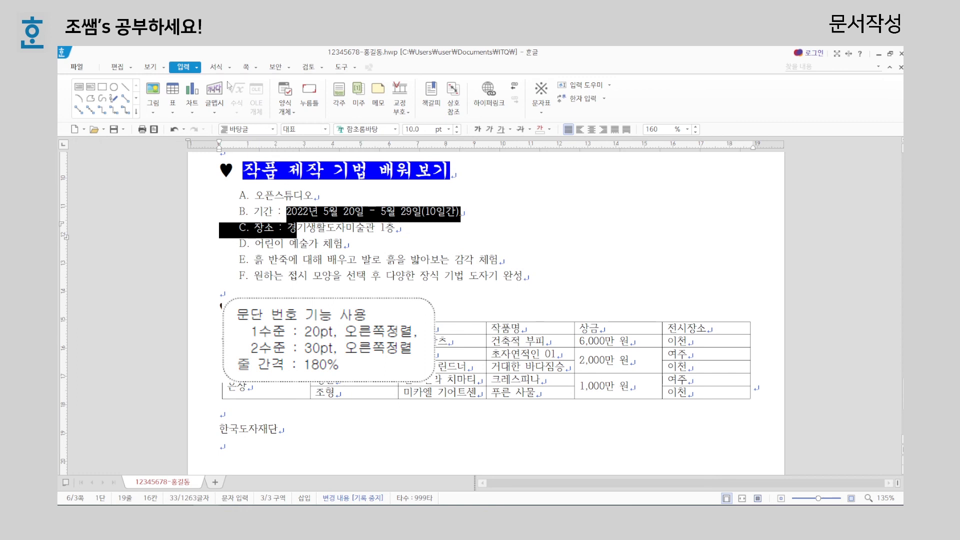
{"action": "left_click", "coordinate": [216, 68]}
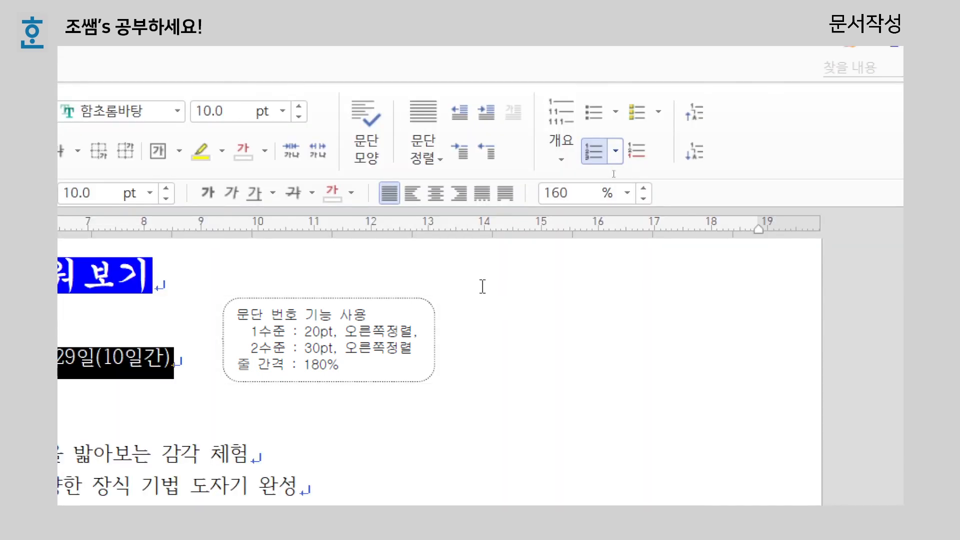
{"action": "left_click", "coordinate": [697, 157]}
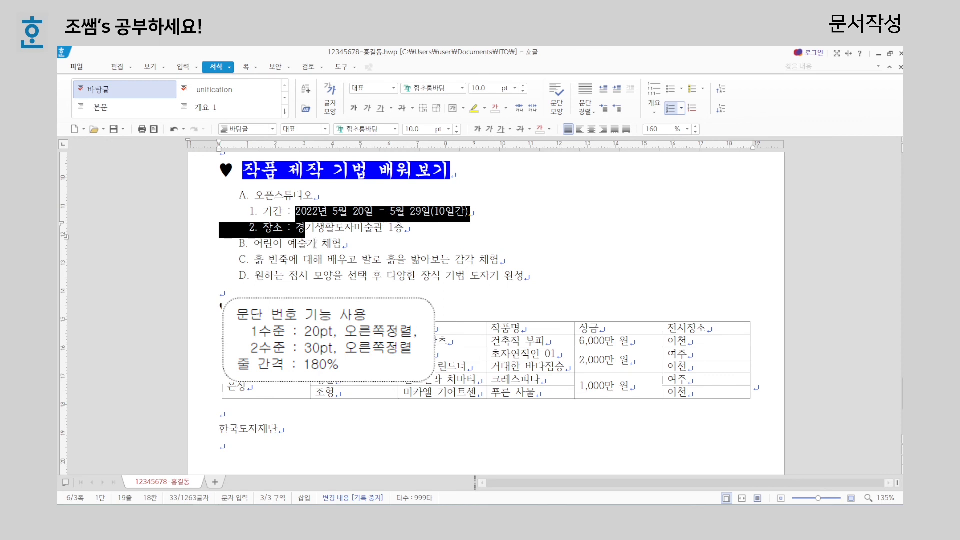
Step: Demote the two lines below 어린이 예술가 체험, on the clay dough and the plate shape, by one numbering level
{"action": "left_click", "coordinate": [309, 244]}
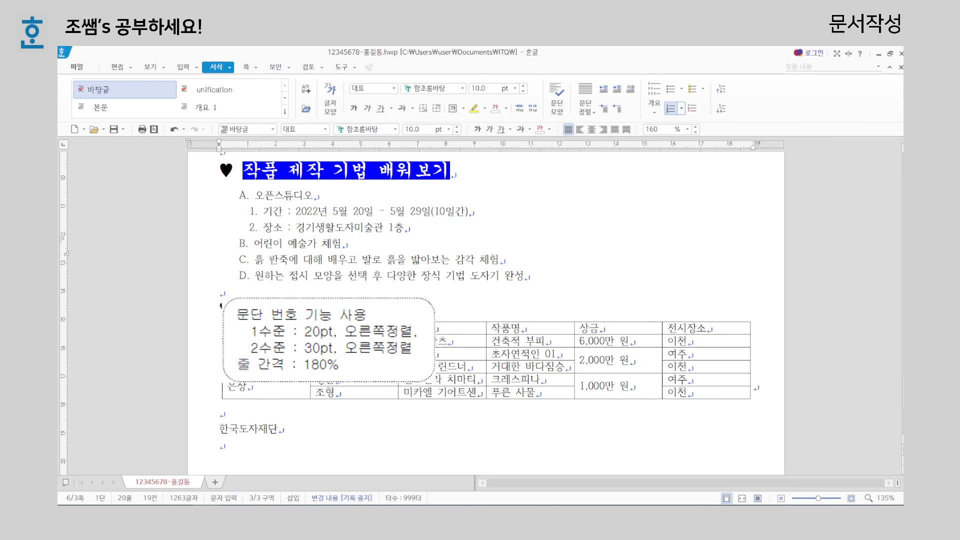
{"action": "left_click_drag", "start_coordinate": [269, 260], "coordinate": [332, 279]}
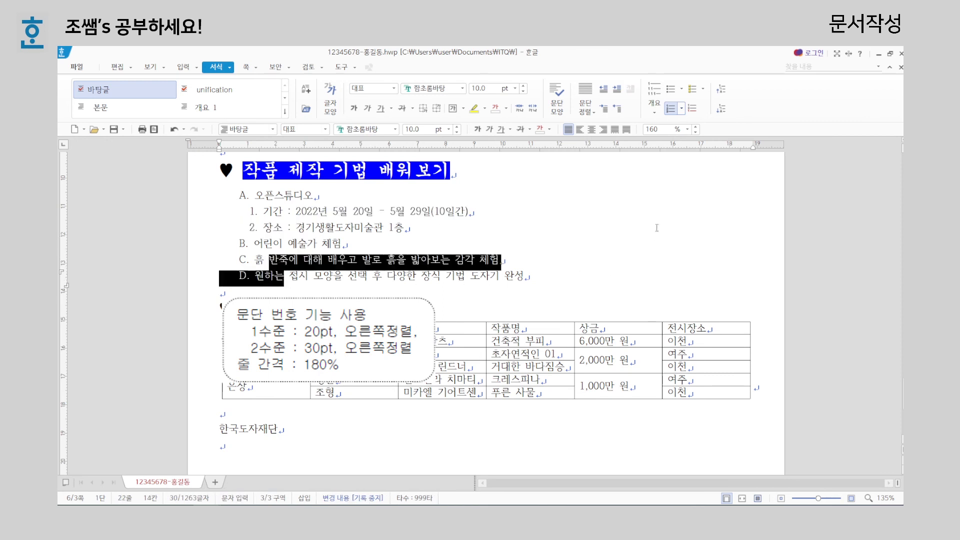
{"action": "left_click", "coordinate": [721, 109]}
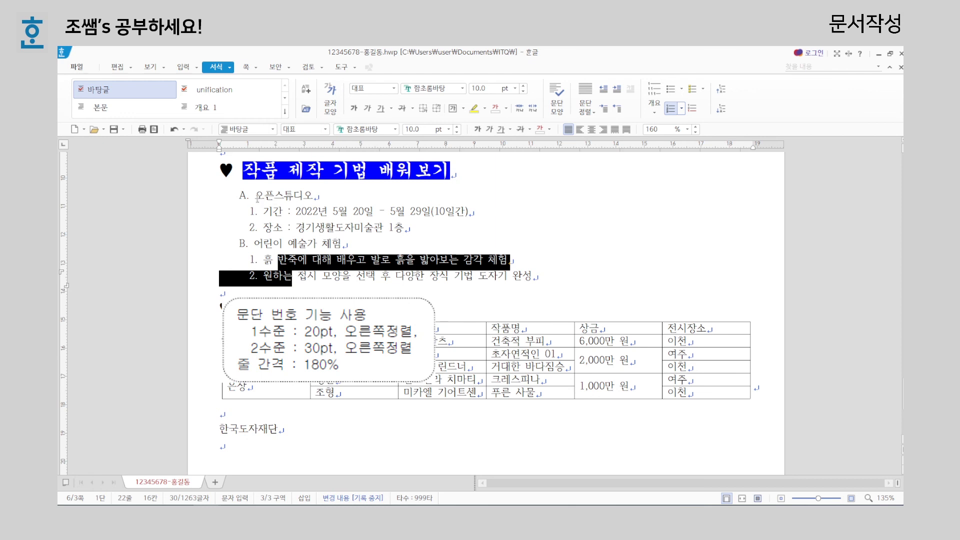
Step: Set the line spacing of all six numbered lines from 오픈스튜디오 to 도자기 완성 to 180%
{"action": "left_click_drag", "start_coordinate": [254, 196], "coordinate": [453, 275]}
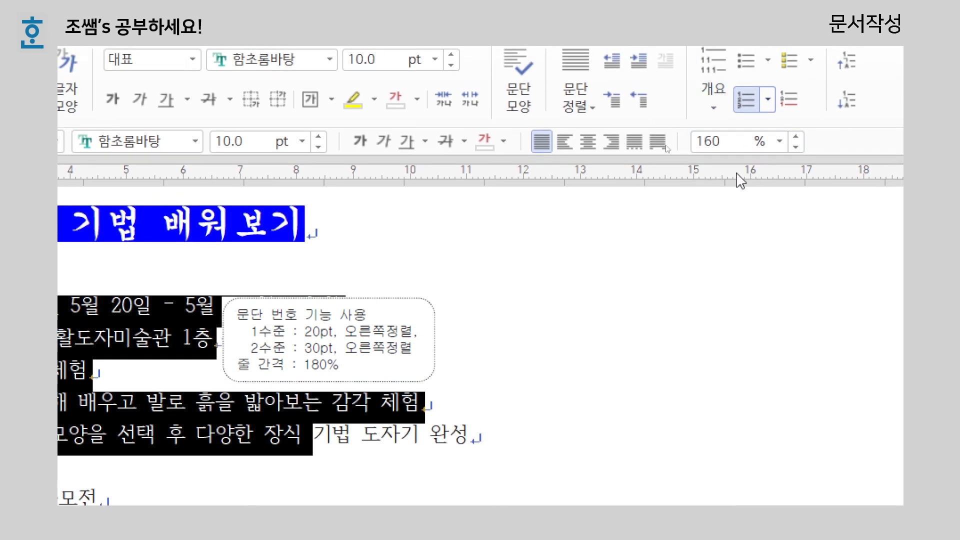
{"action": "left_click", "coordinate": [730, 141]}
{"action": "type", "text": "18"}
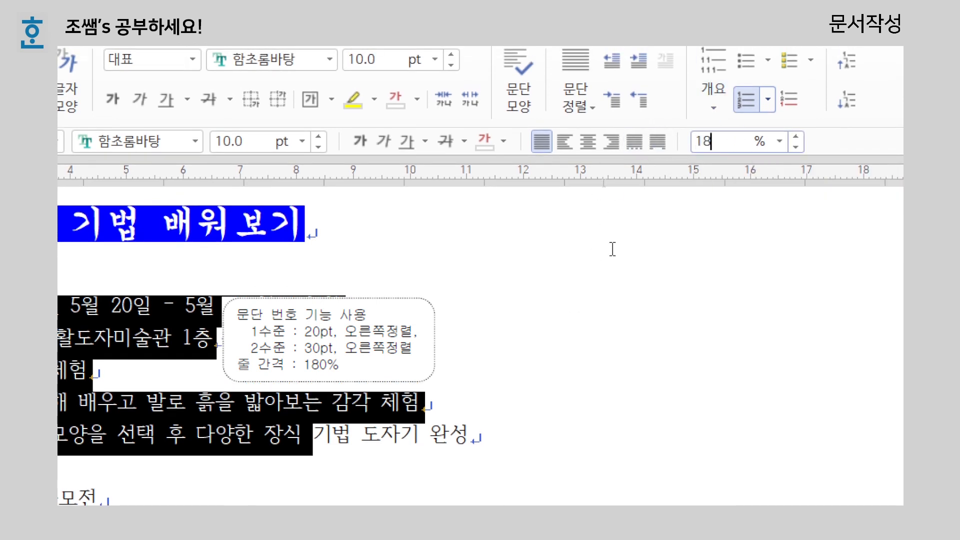
{"action": "type", "text": "0"}
{"action": "key", "text": "Return"}
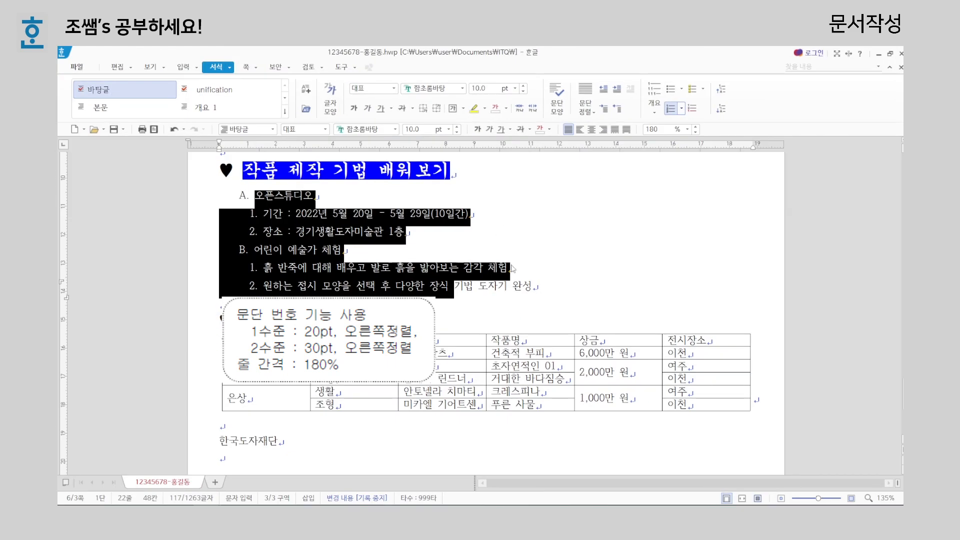
{"action": "left_click", "coordinate": [464, 368]}
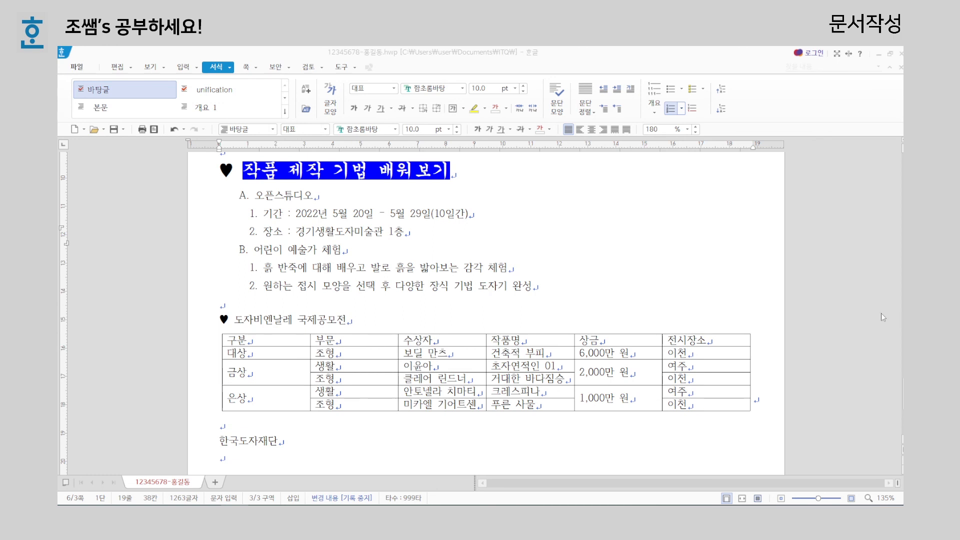
Step: Format the whole heading line "♥ 도자비엔날레 국제공모전" above the table in 궁서 at 18 pt
{"action": "left_click", "coordinate": [195, 326]}
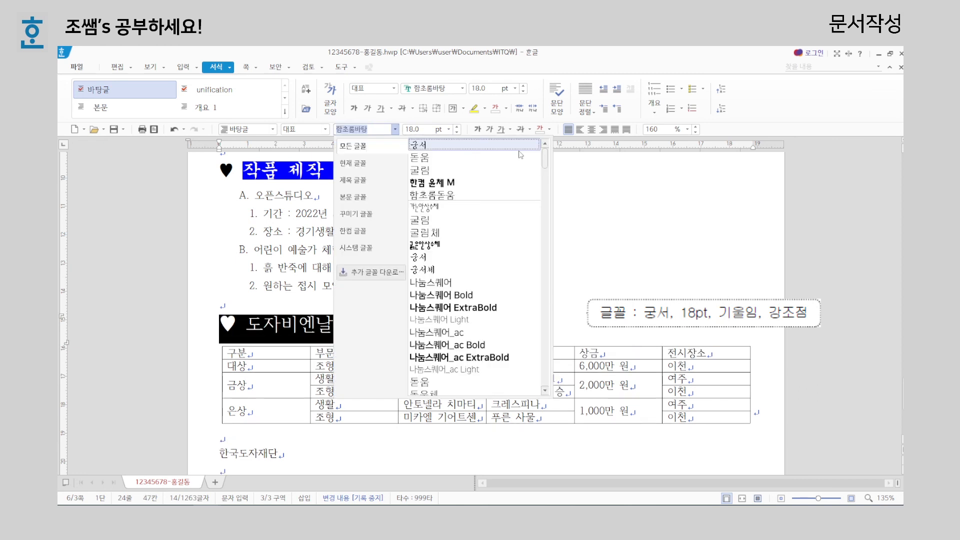
{"action": "left_click", "coordinate": [518, 148]}
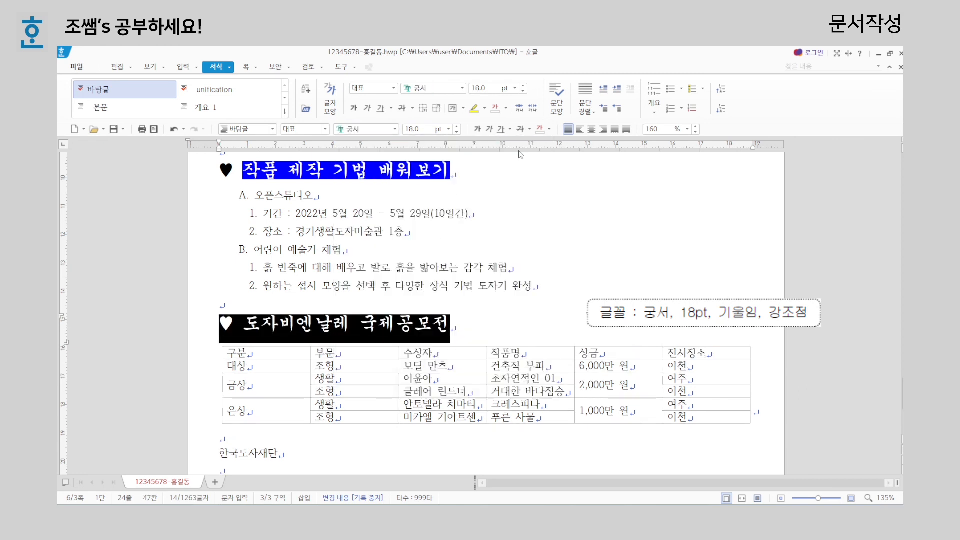
{"action": "left_click", "coordinate": [449, 130]}
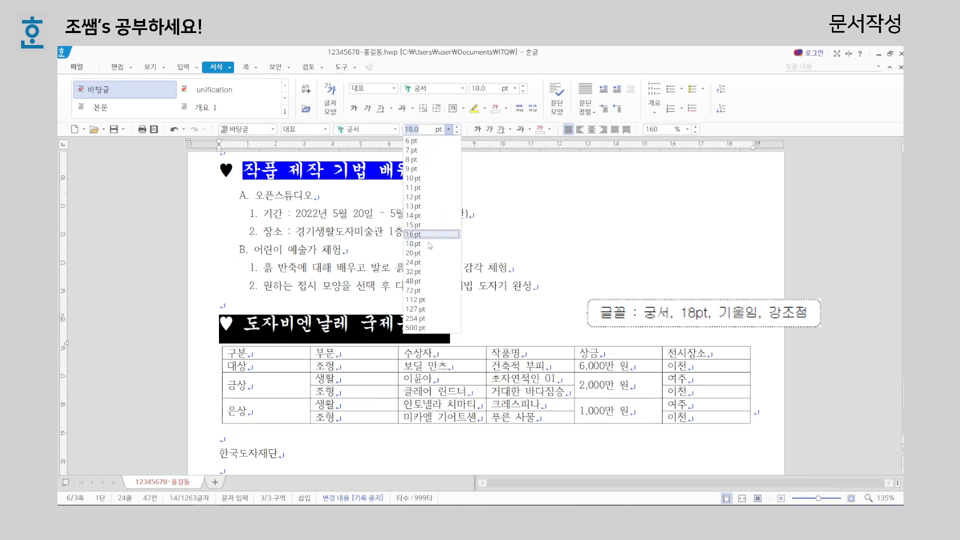
{"action": "left_click", "coordinate": [427, 243]}
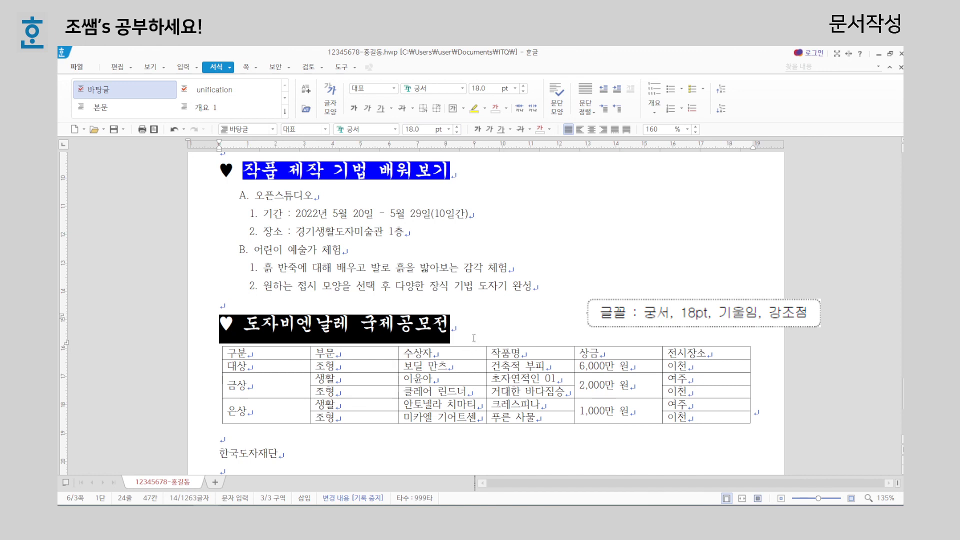
{"action": "left_click", "coordinate": [467, 321]}
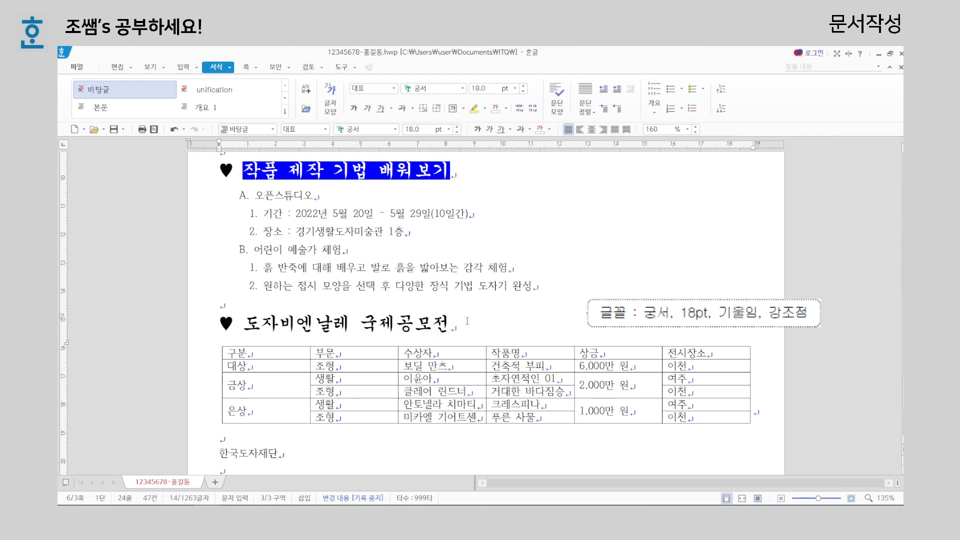
Step: Italicize the heading text 도자비엔날레 국제공모전, without the heart symbol
{"action": "left_click_drag", "start_coordinate": [248, 324], "coordinate": [469, 323]}
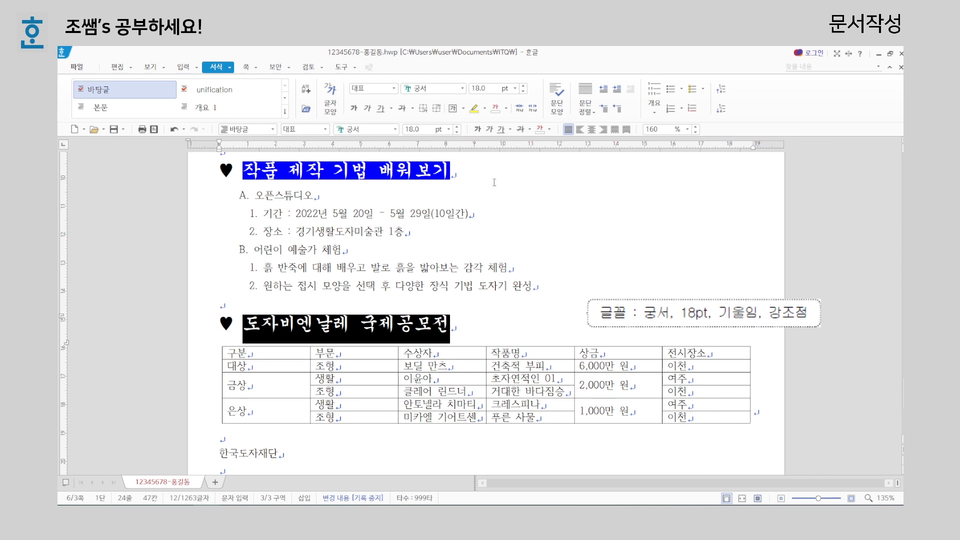
{"action": "left_click", "coordinate": [489, 130]}
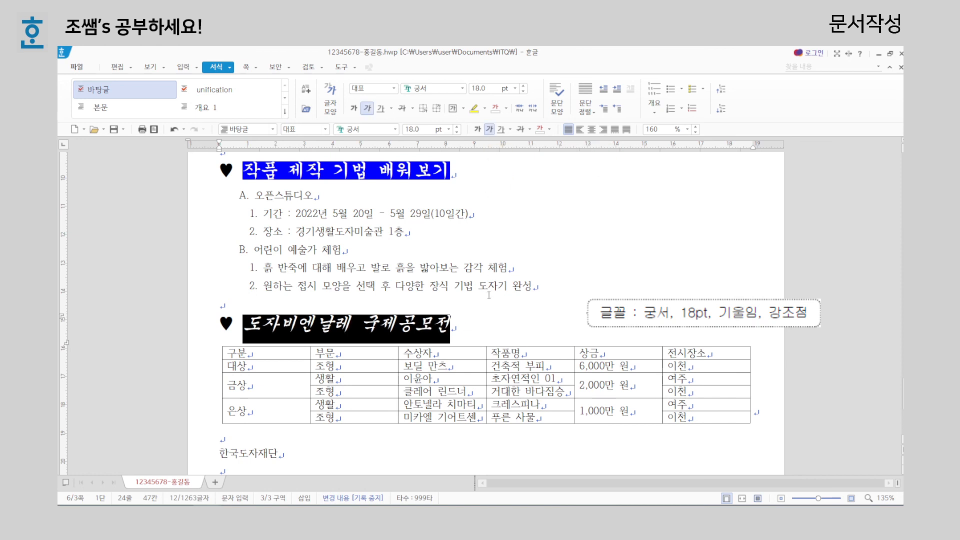
{"action": "left_click", "coordinate": [477, 326]}
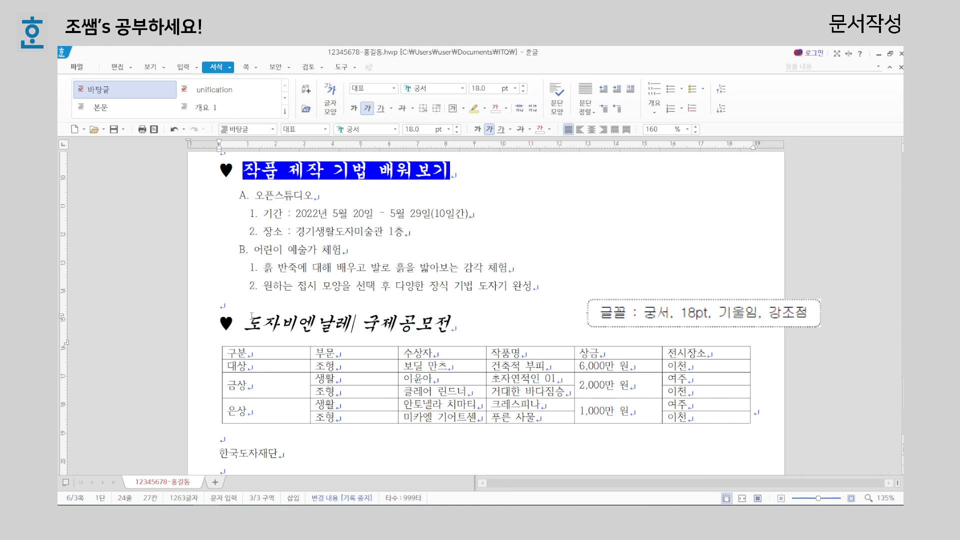
{"action": "left_click_drag", "start_coordinate": [244, 323], "coordinate": [278, 323]}
{"action": "left_click_drag", "start_coordinate": [376, 323], "coordinate": [450, 322]}
{"action": "left_click_drag", "start_coordinate": [368, 319], "coordinate": [452, 326]}
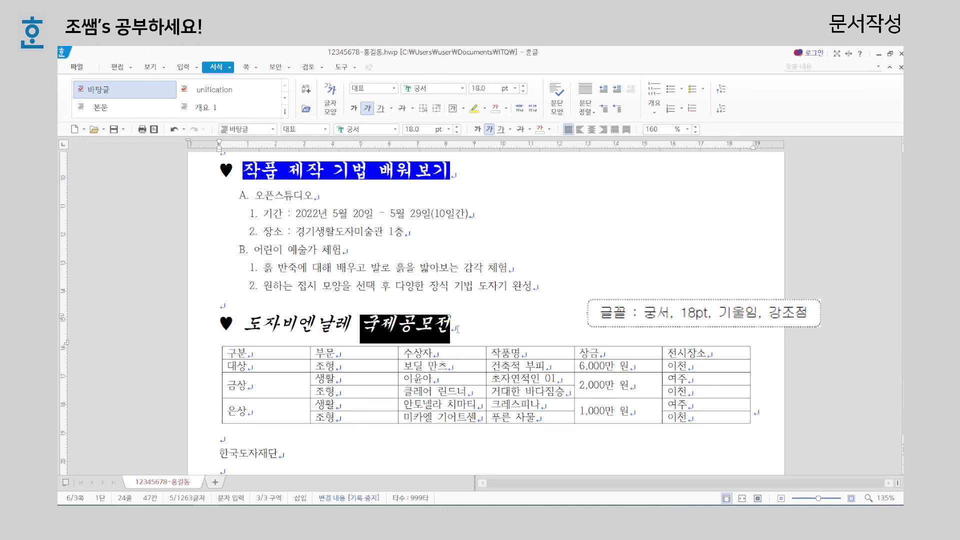
{"action": "left_click", "coordinate": [488, 328]}
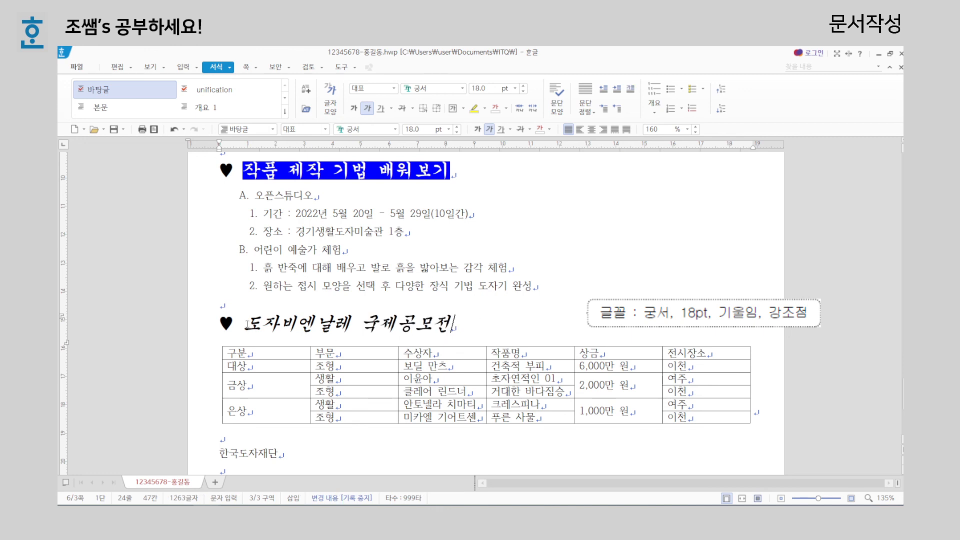
Step: Add a v-shaped emphasis mark above each of the two characters 도자 in the heading 도자비엔날레 국제공모전
{"action": "left_click_drag", "start_coordinate": [247, 325], "coordinate": [273, 323]}
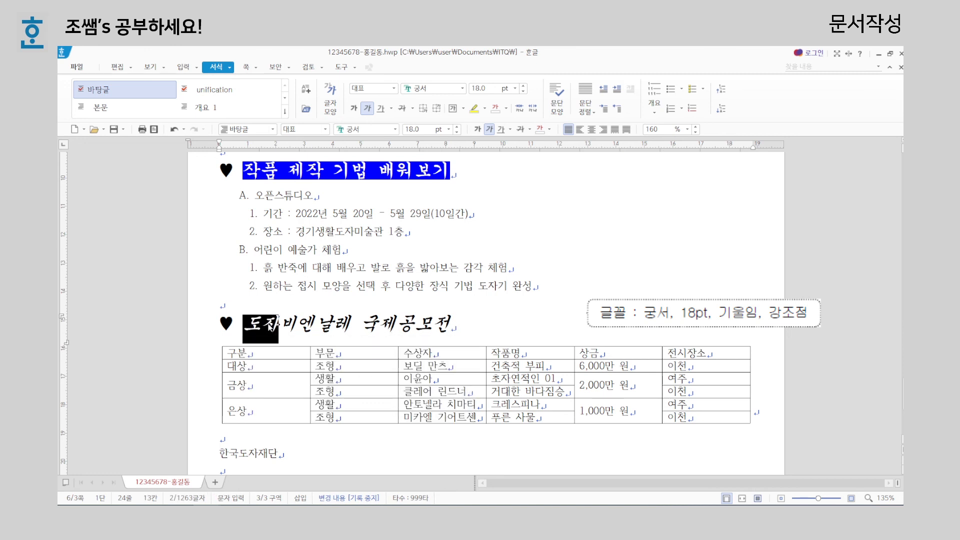
{"action": "right_click", "coordinate": [270, 323]}
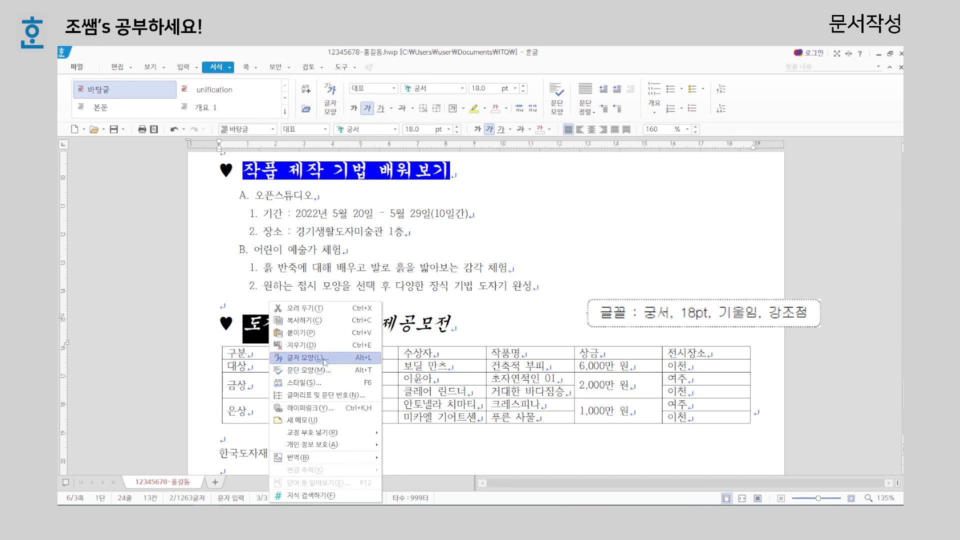
{"action": "left_click", "coordinate": [306, 357]}
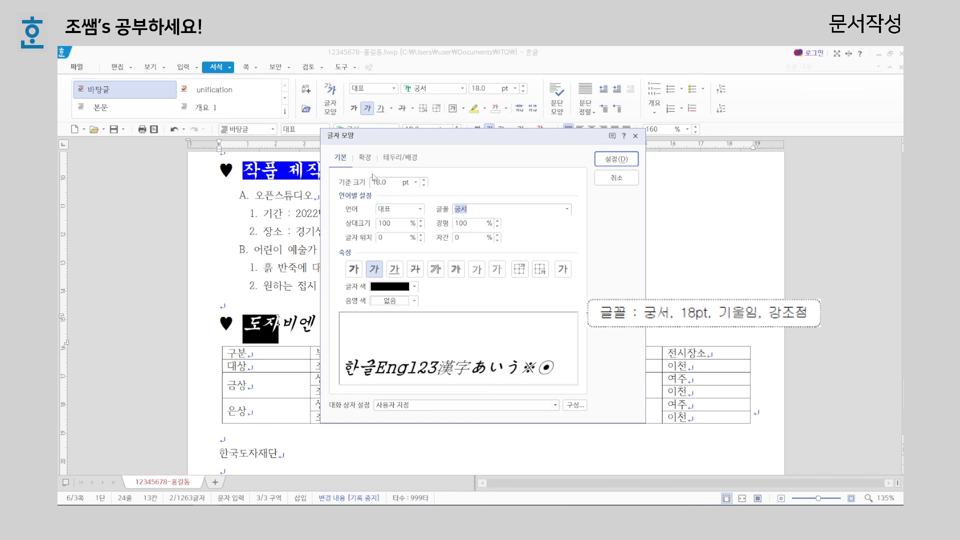
{"action": "left_click", "coordinate": [365, 158]}
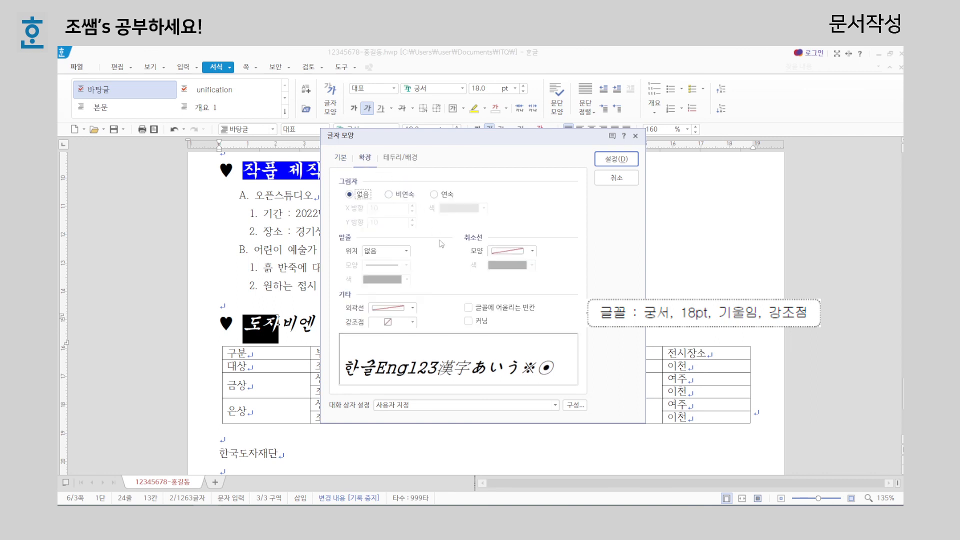
{"action": "left_click", "coordinate": [413, 322]}
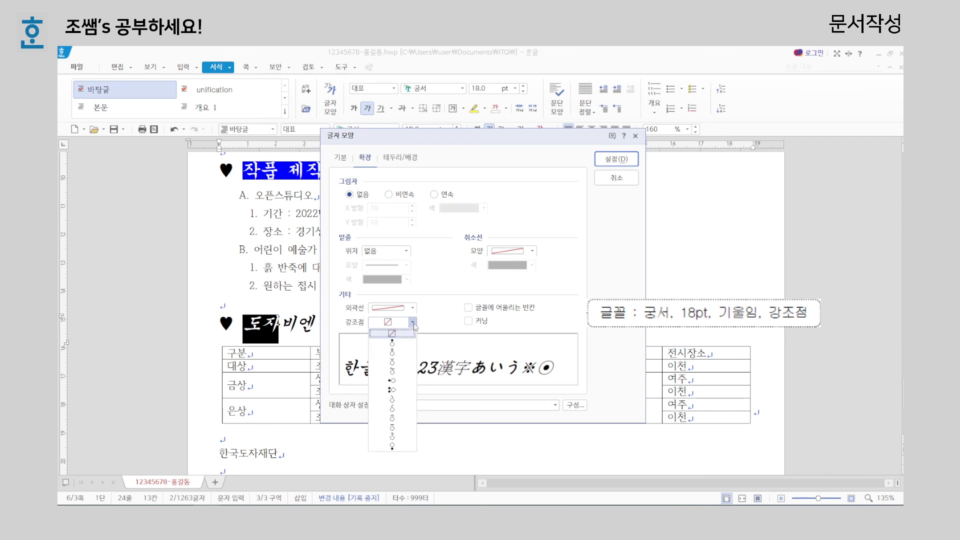
{"action": "left_click", "coordinate": [406, 367]}
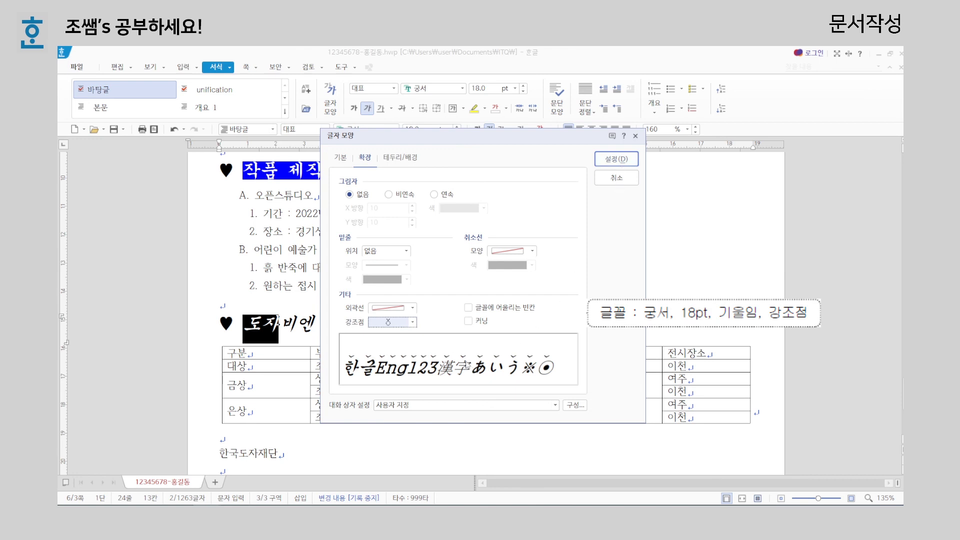
{"action": "left_click", "coordinate": [616, 159]}
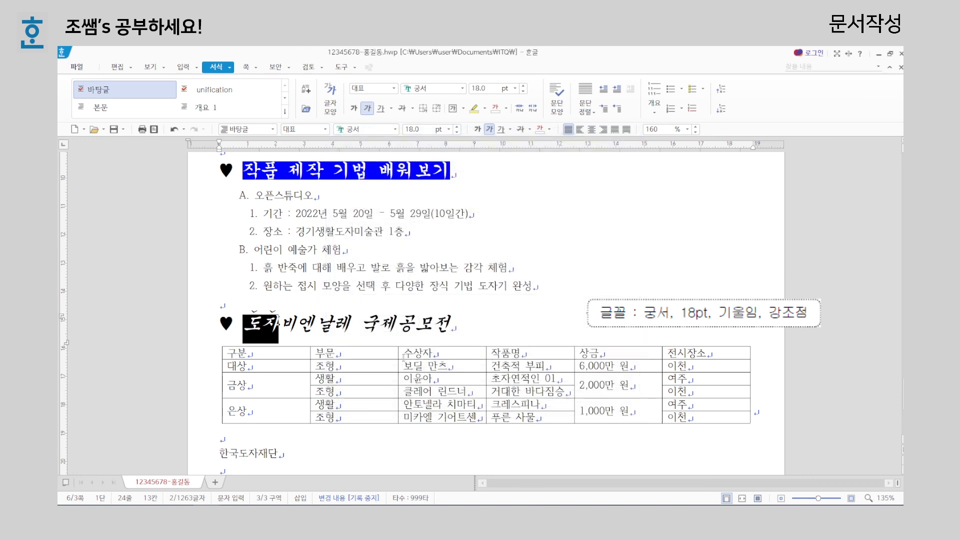
Step: Add the same v-shaped emphasis mark above the characters of 국제공모전 in the heading
{"action": "left_click_drag", "start_coordinate": [361, 323], "coordinate": [452, 322]}
{"action": "right_click", "coordinate": [423, 330]}
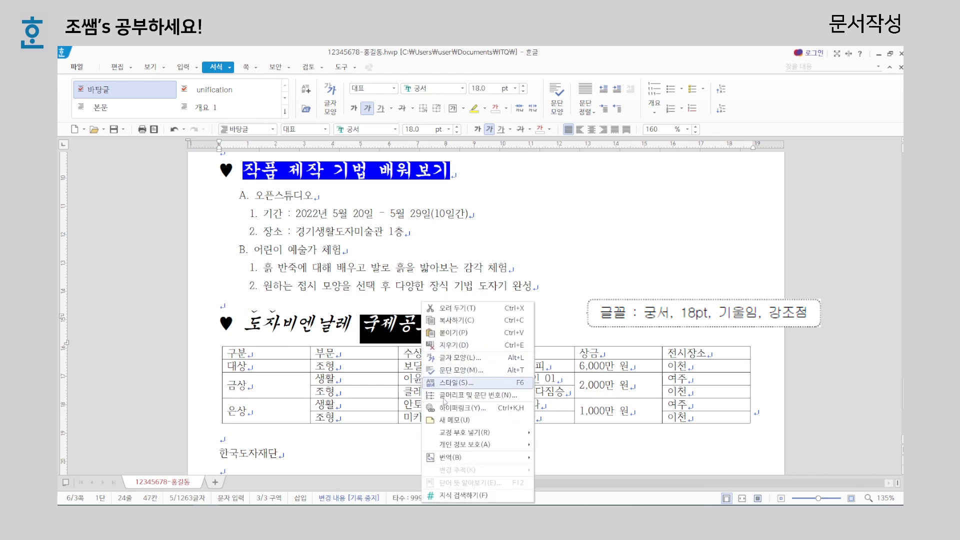
{"action": "left_click", "coordinate": [460, 358]}
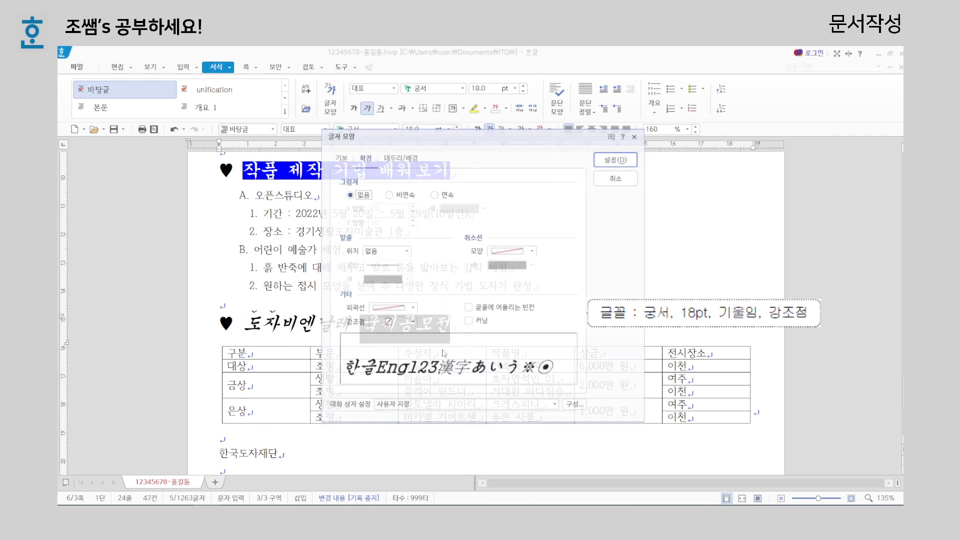
{"action": "left_click", "coordinate": [413, 323]}
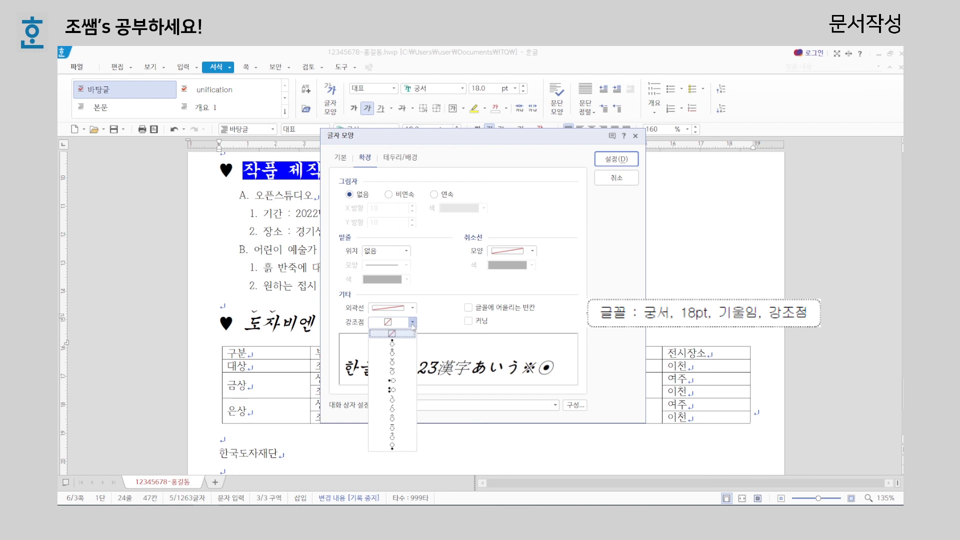
{"action": "left_click", "coordinate": [405, 365]}
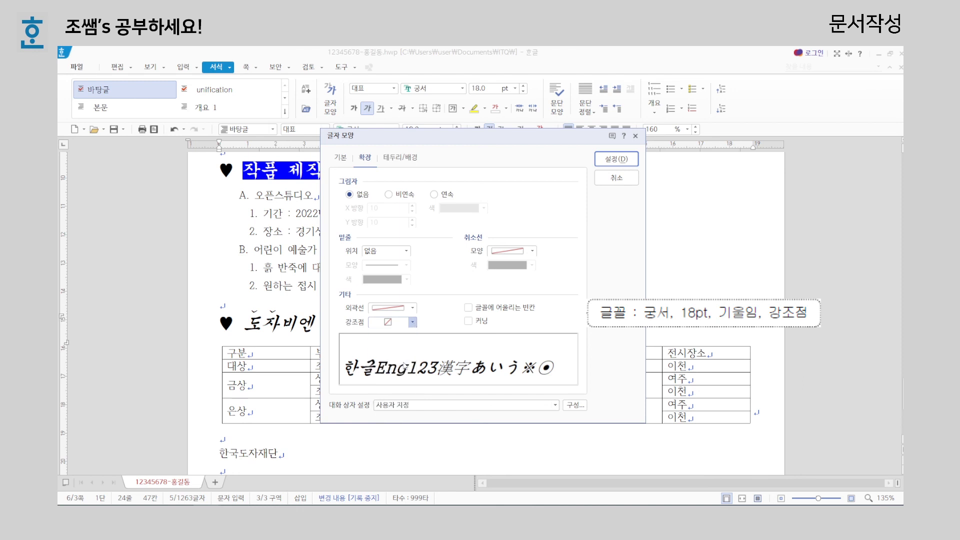
{"action": "left_click", "coordinate": [617, 159]}
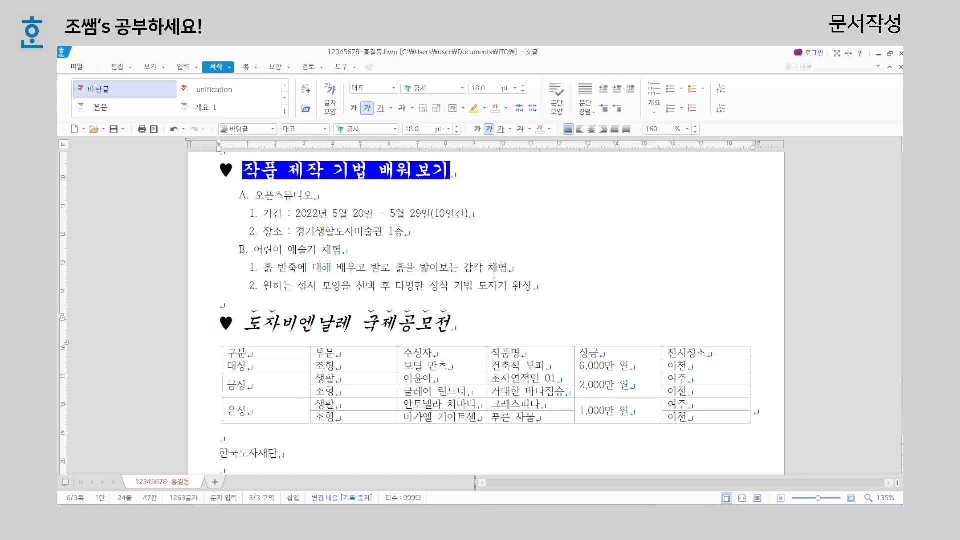
Step: Format all text in the prize table as centred 돋움 and make all the table's rows slightly taller
{"action": "scroll", "coordinate": [493, 273], "scroll_direction": "down", "scroll_amount": 3}
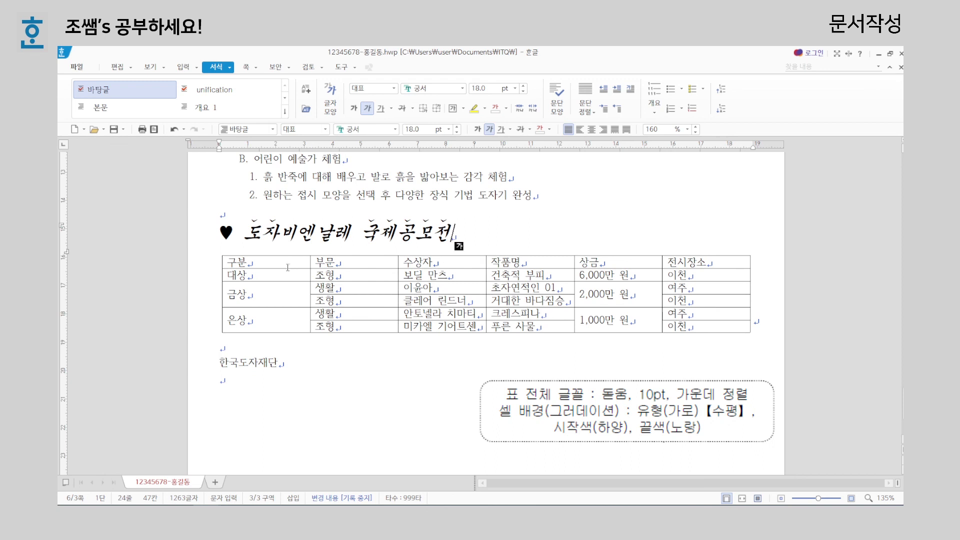
{"action": "left_click_drag", "start_coordinate": [287, 263], "coordinate": [705, 326]}
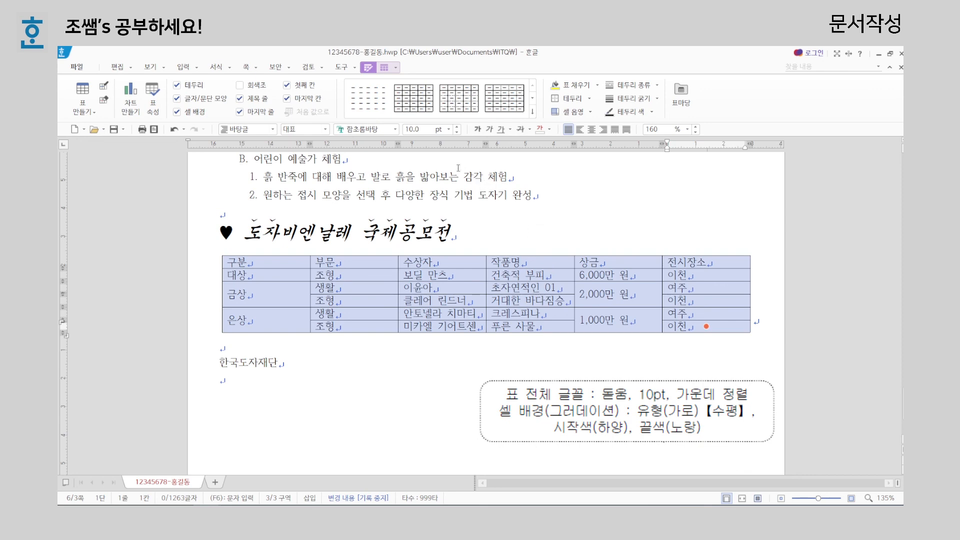
{"action": "left_click", "coordinate": [394, 129]}
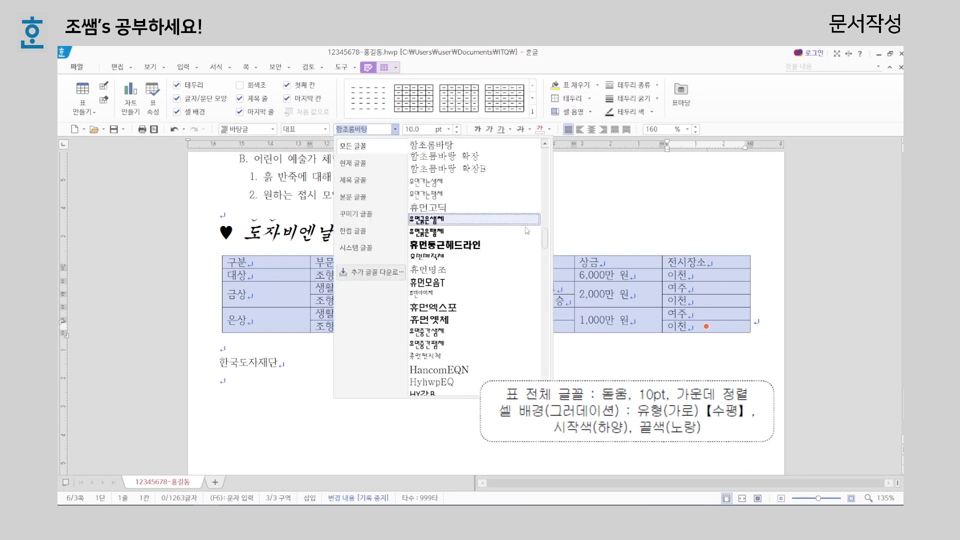
{"action": "type", "text": "돋움"}
{"action": "key", "text": "Return"}
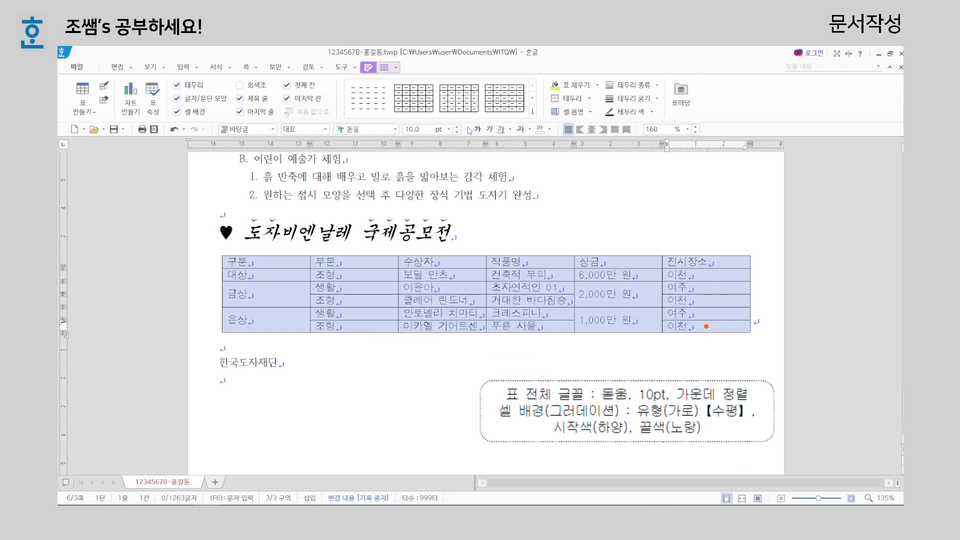
{"action": "left_click", "coordinate": [592, 129]}
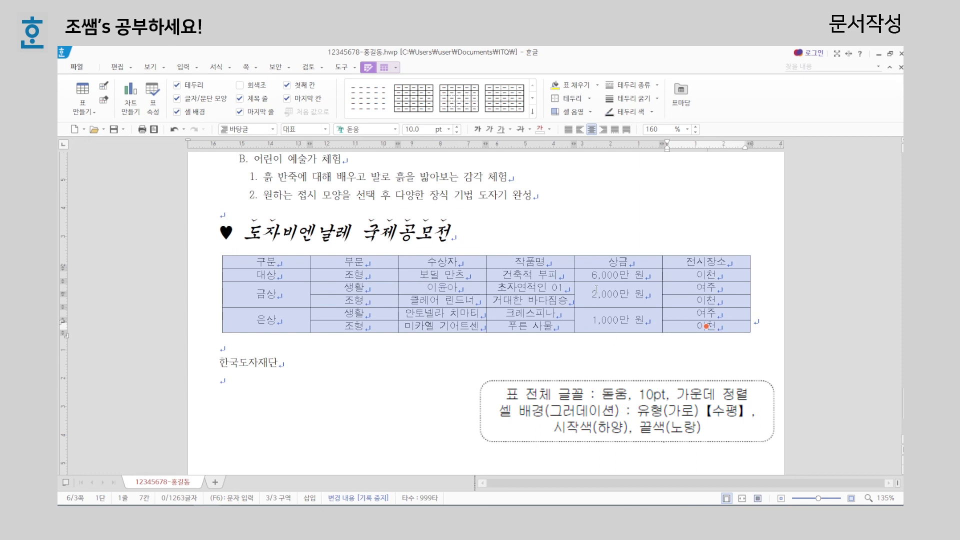
{"action": "key", "text": "ctrl+Down"}
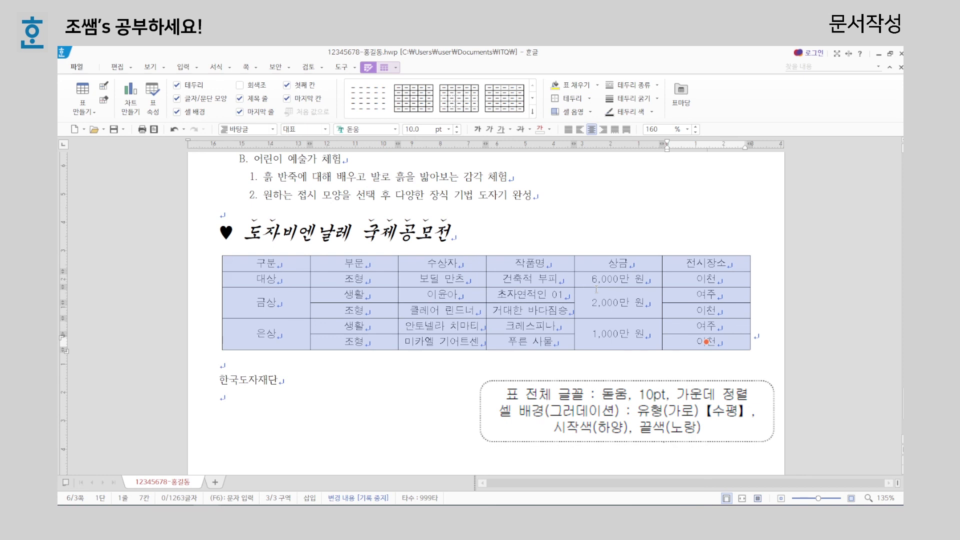